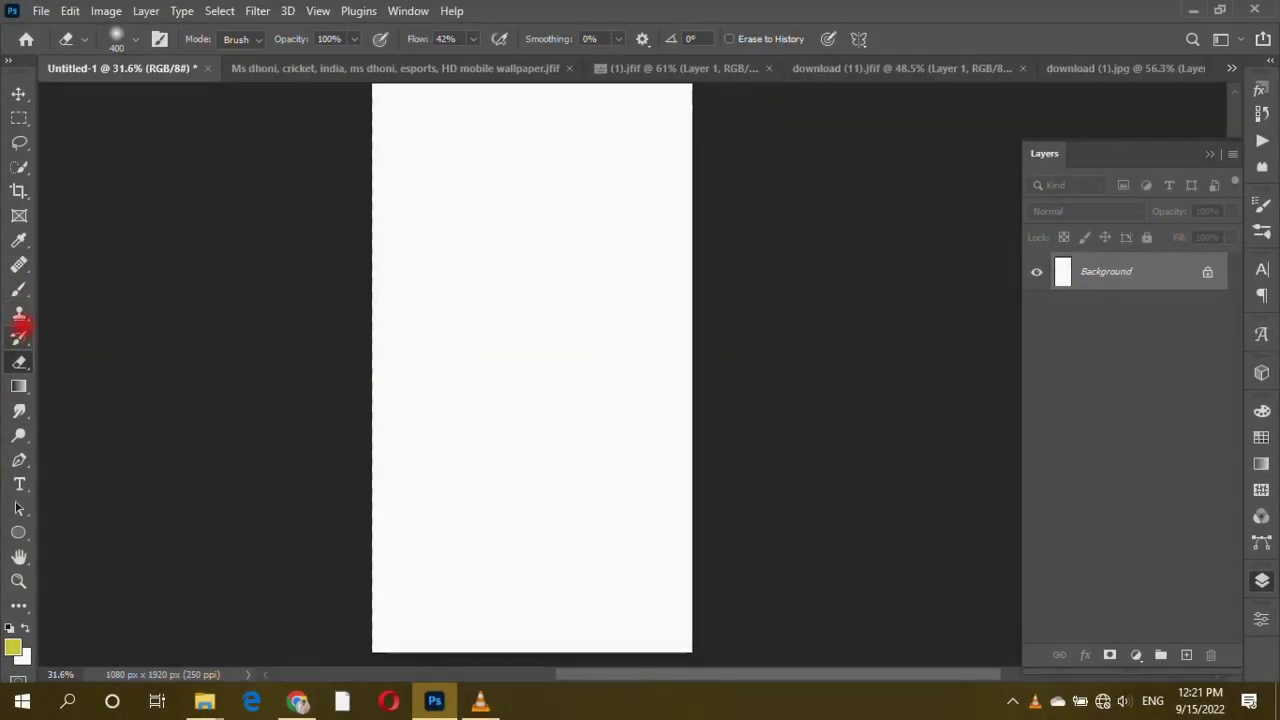
Add a '7' text layer near the centre of the canvas.
click(19, 484)
click(534, 357)
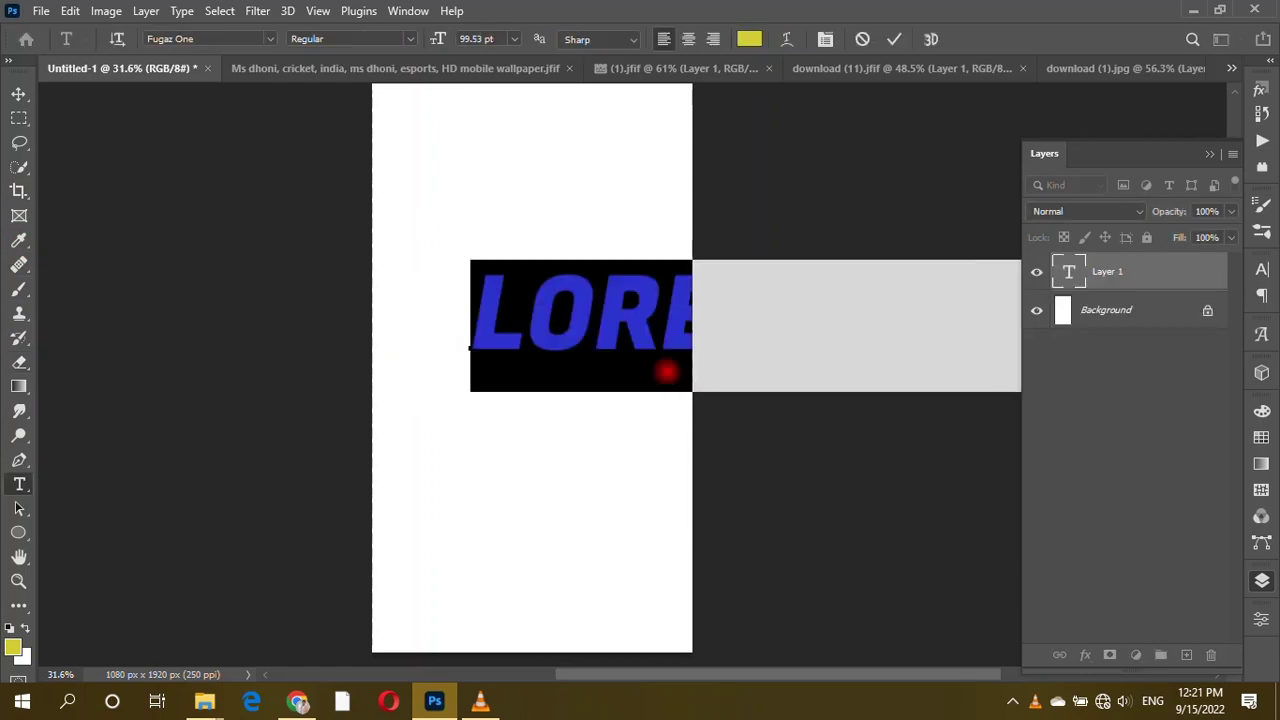
text(7)
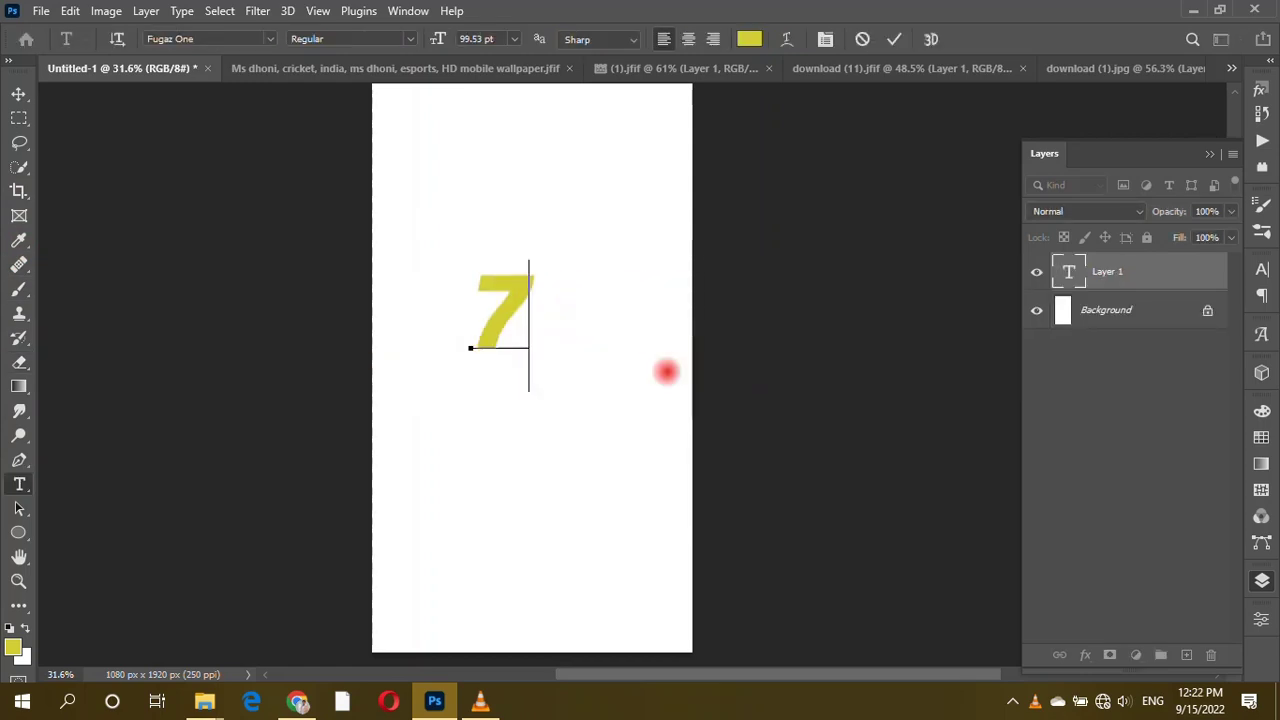
click(18, 93)
Scale the 7 up to fill most of the portrait canvas and centre it.
key(ctrl+t)
drag(531, 389, 690, 675)
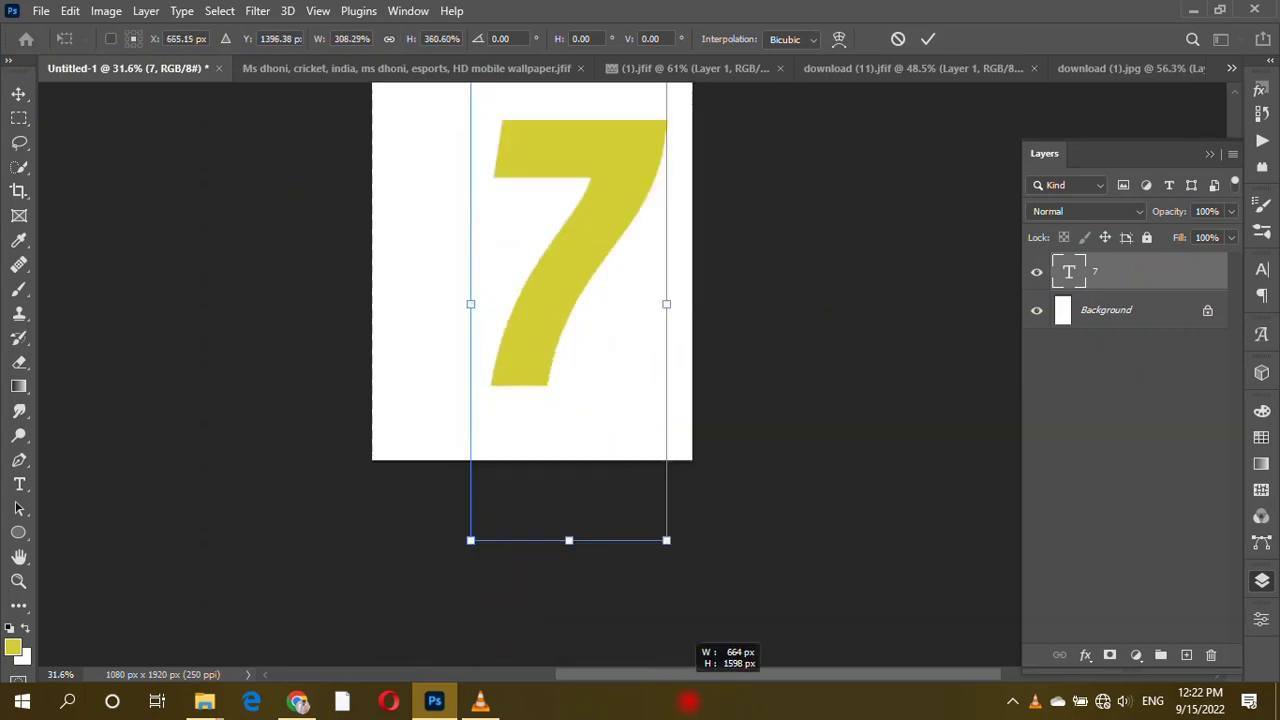
key(ctrl+z)
scroll(577, 196, down, 2)
mouse_move(554, 166)
mouse_down()
mouse_move(650, 377)
mouse_move(560, 323)
mouse_move(613, 317)
mouse_up()
drag(630, 512, 643, 520)
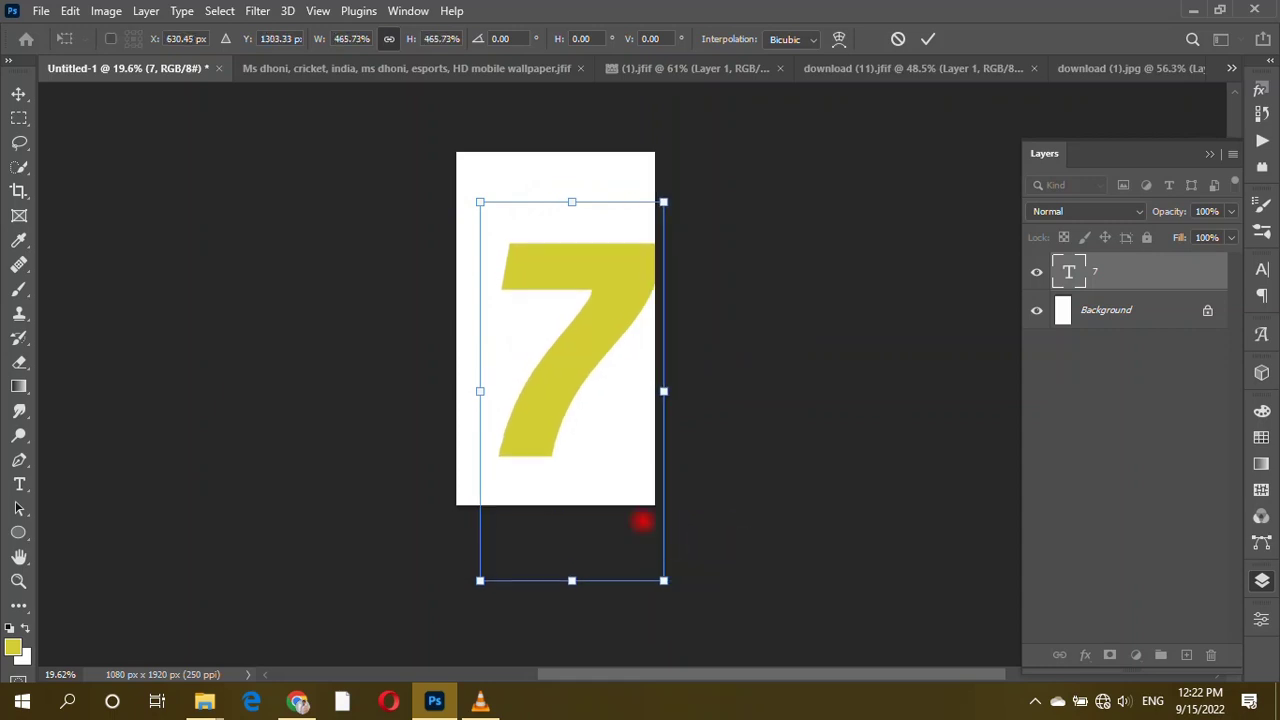
drag(559, 401, 535, 421)
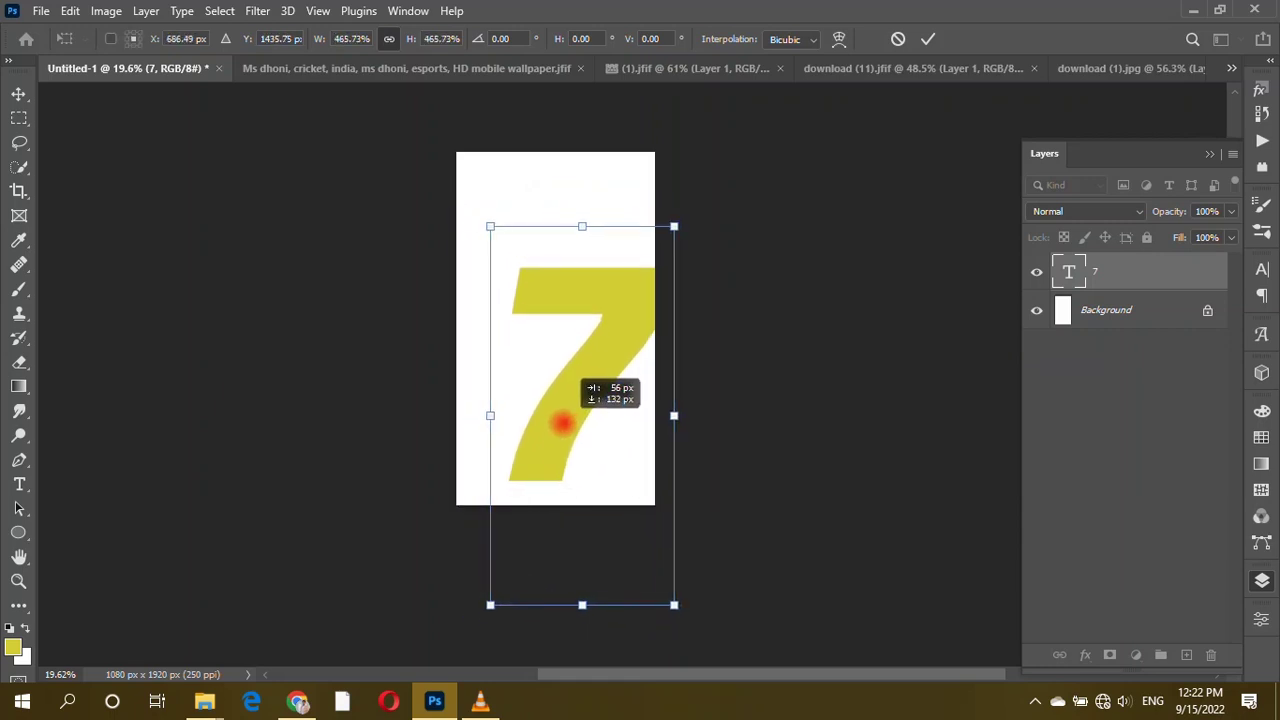
drag(535, 421, 563, 408)
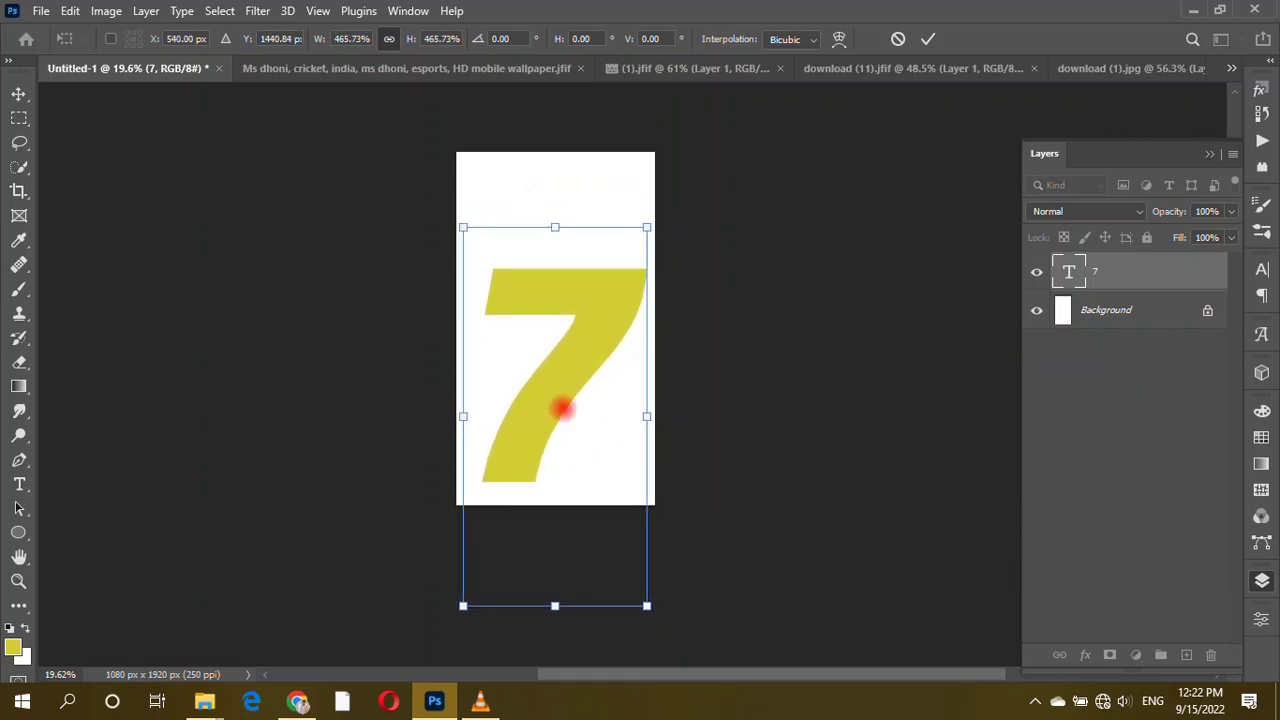
click(743, 334)
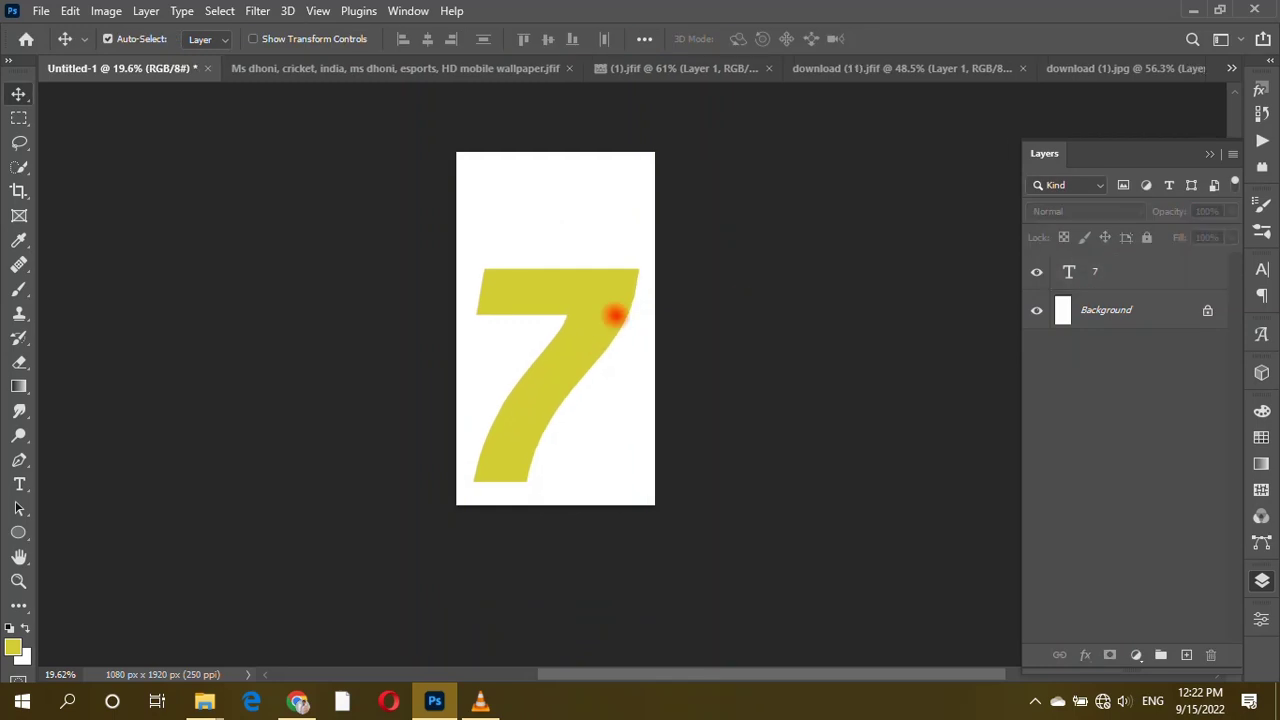
click(615, 316)
Duplicate the 7 layer and rasterize the copy into pixels.
key(ctrl+j)
scroll(831, 300, up, 2)
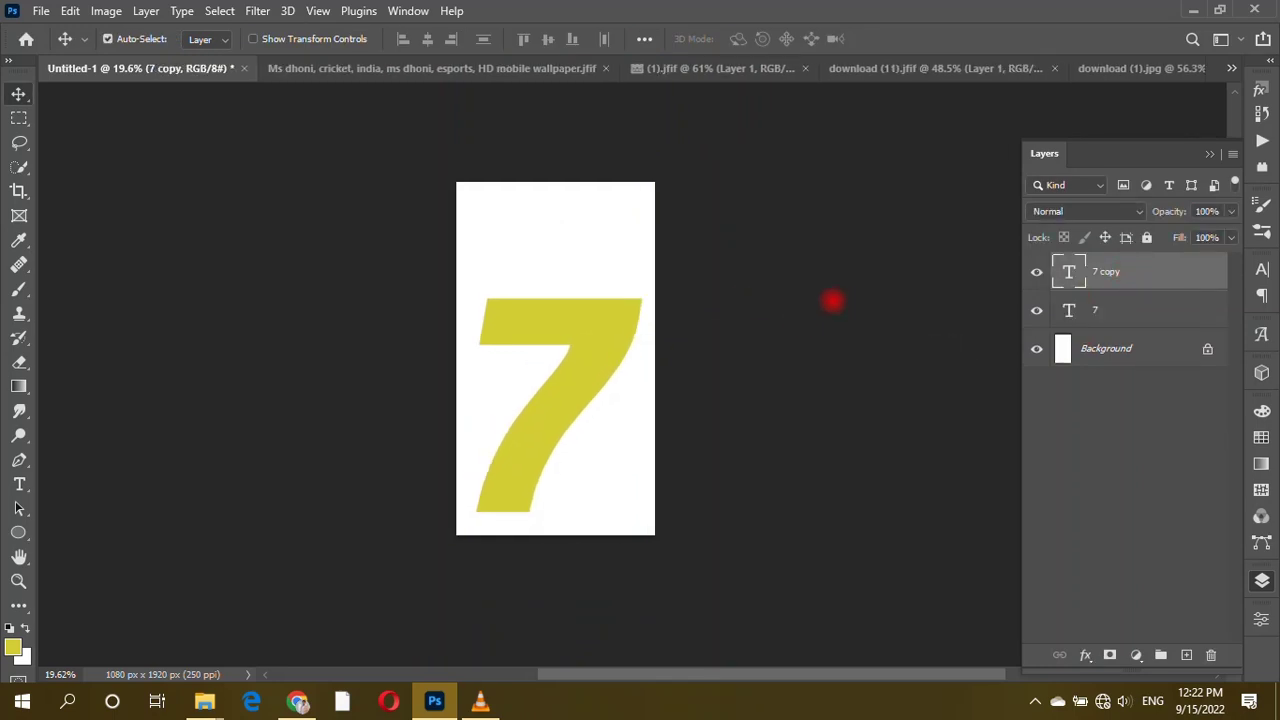
right_click(1154, 274)
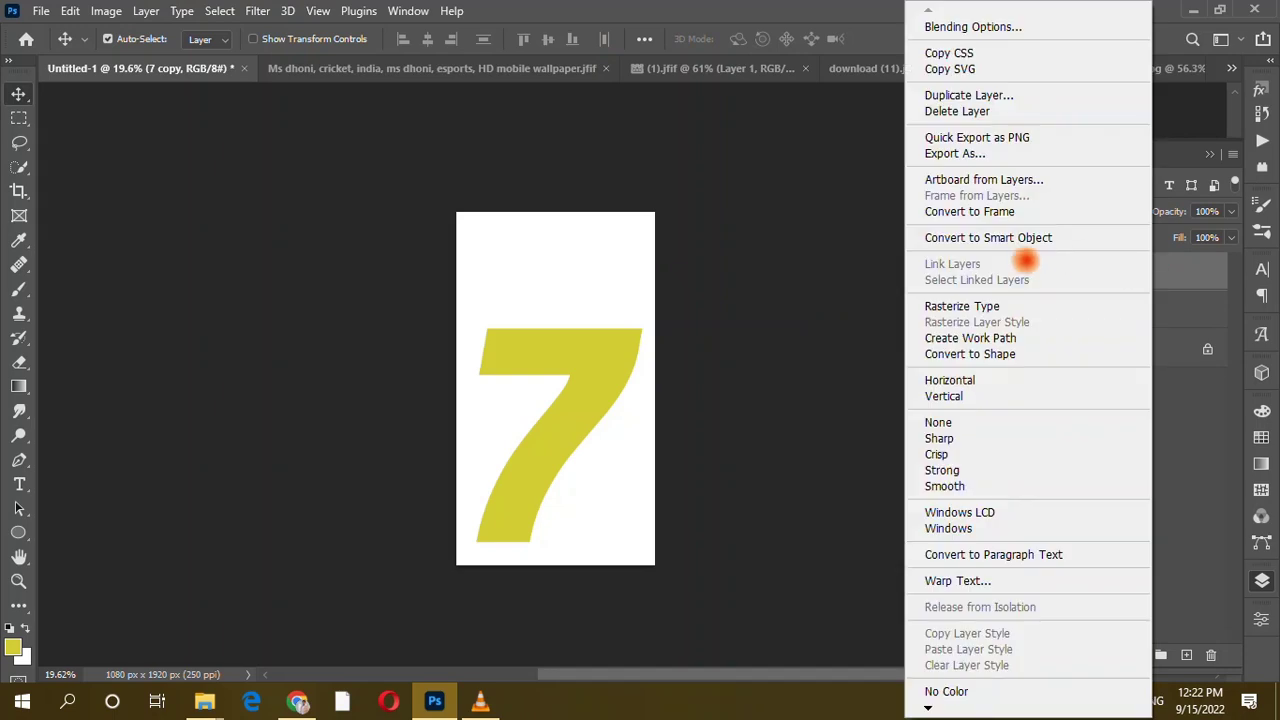
click(971, 297)
scroll(731, 347, up, 2)
scroll(640, 300, up, 1)
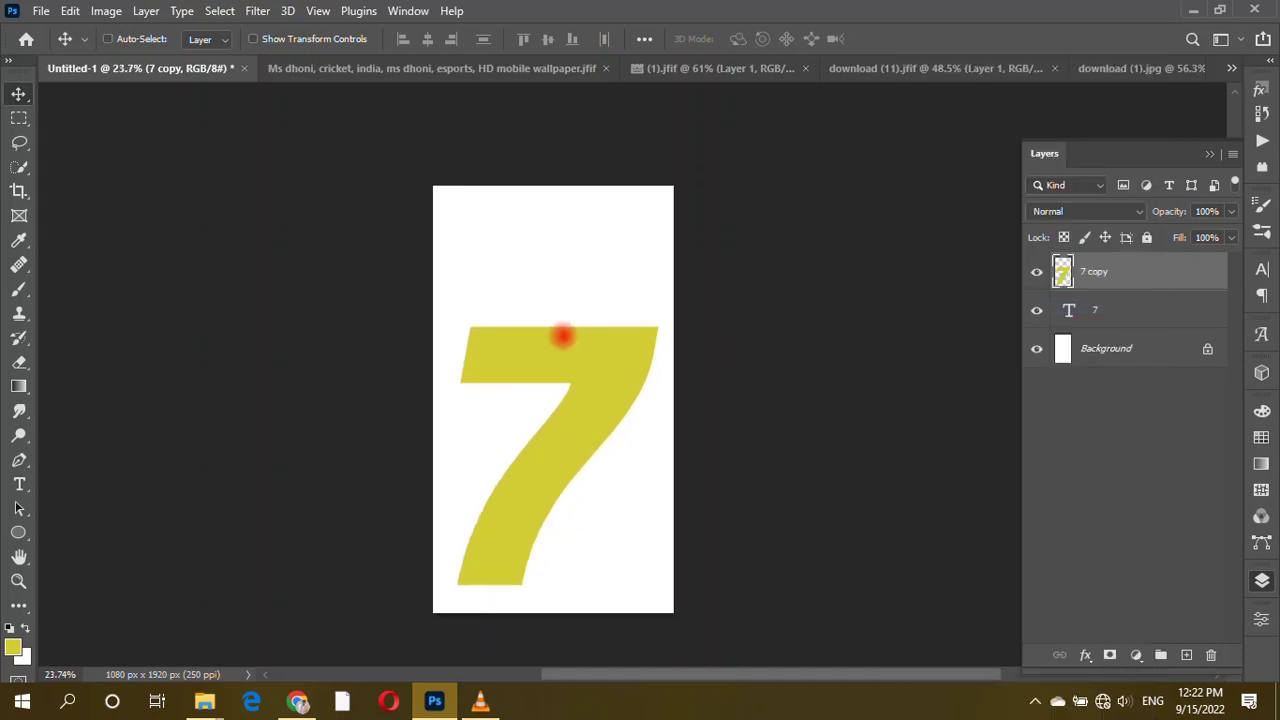
Bring the helmeted cricketer photo into the poster, shrink it slightly and place it over the 7.
click(486, 70)
drag(648, 303, 559, 297)
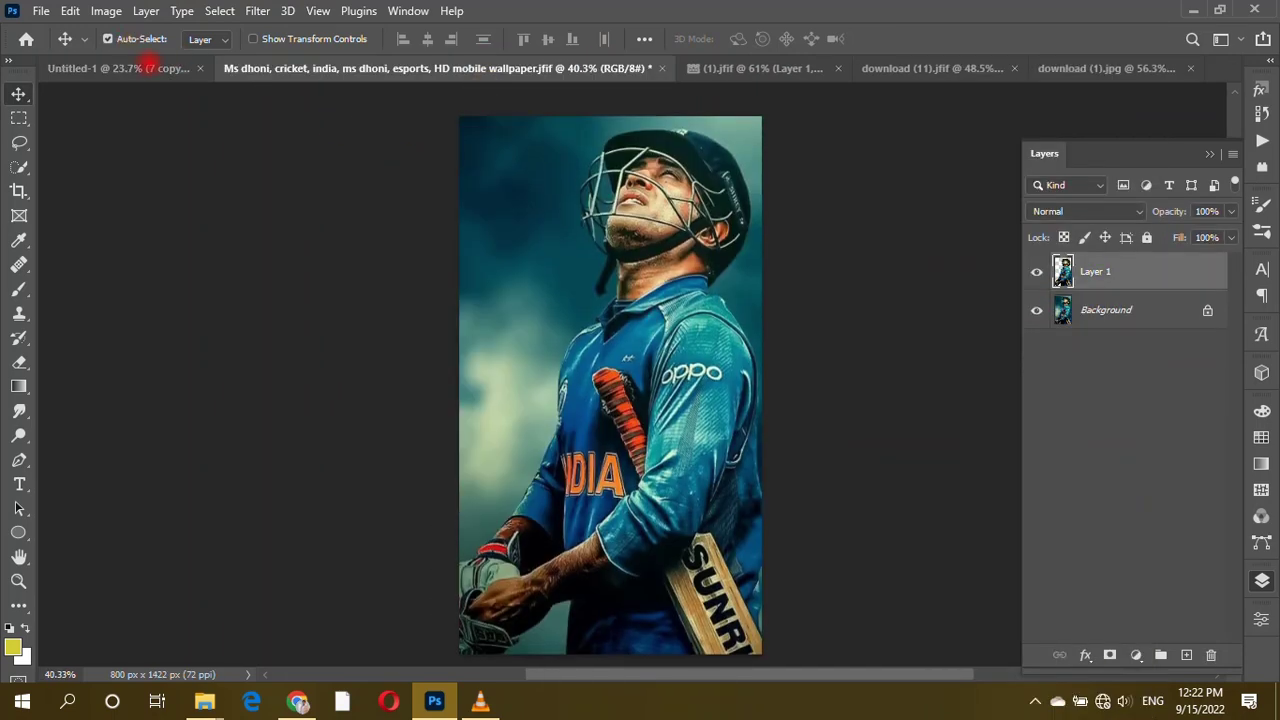
mouse_move(581, 341)
mouse_down()
mouse_move(629, 354)
mouse_move(603, 350)
mouse_up()
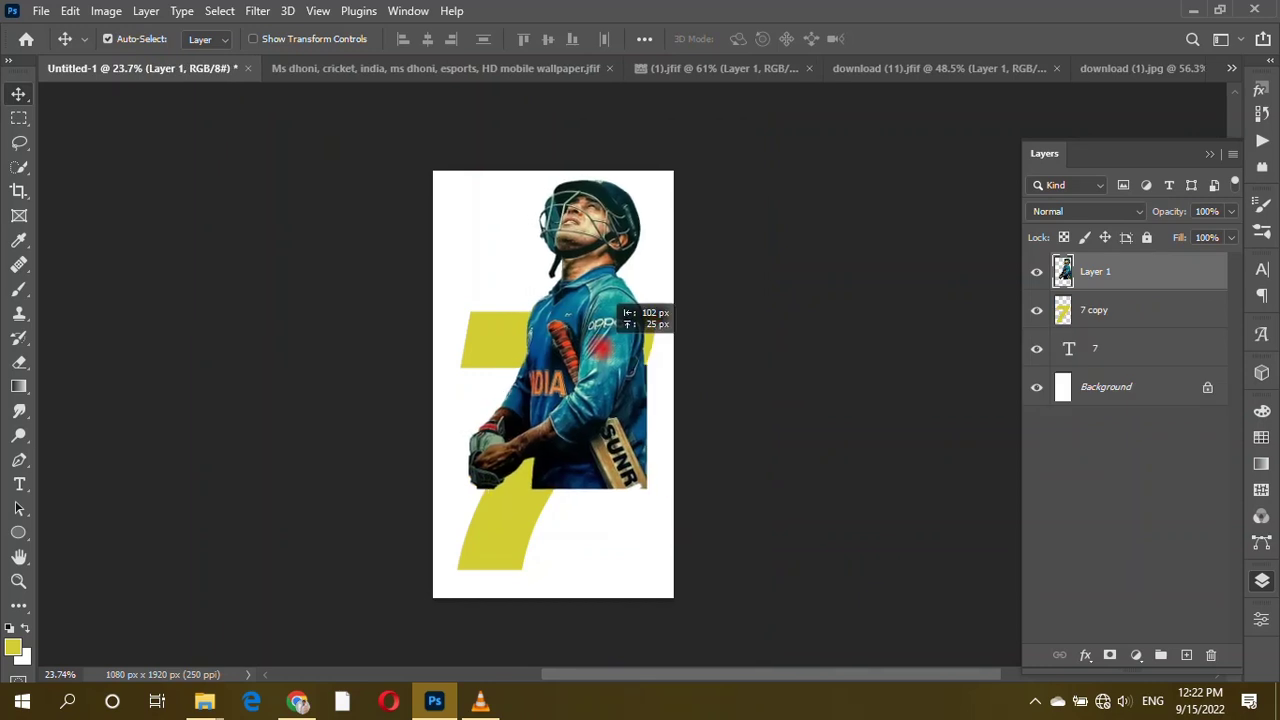
scroll(591, 357, up, 2)
scroll(591, 357, down, 1)
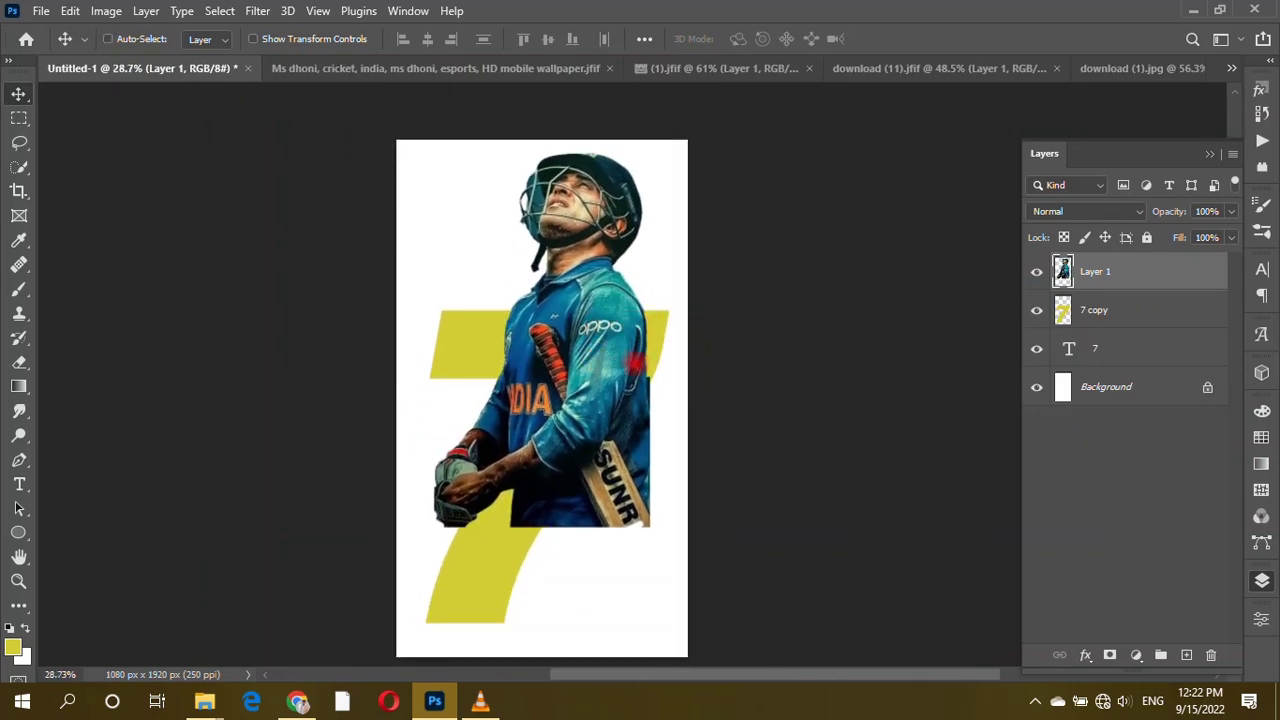
key(ctrl+t)
drag(431, 529, 474, 478)
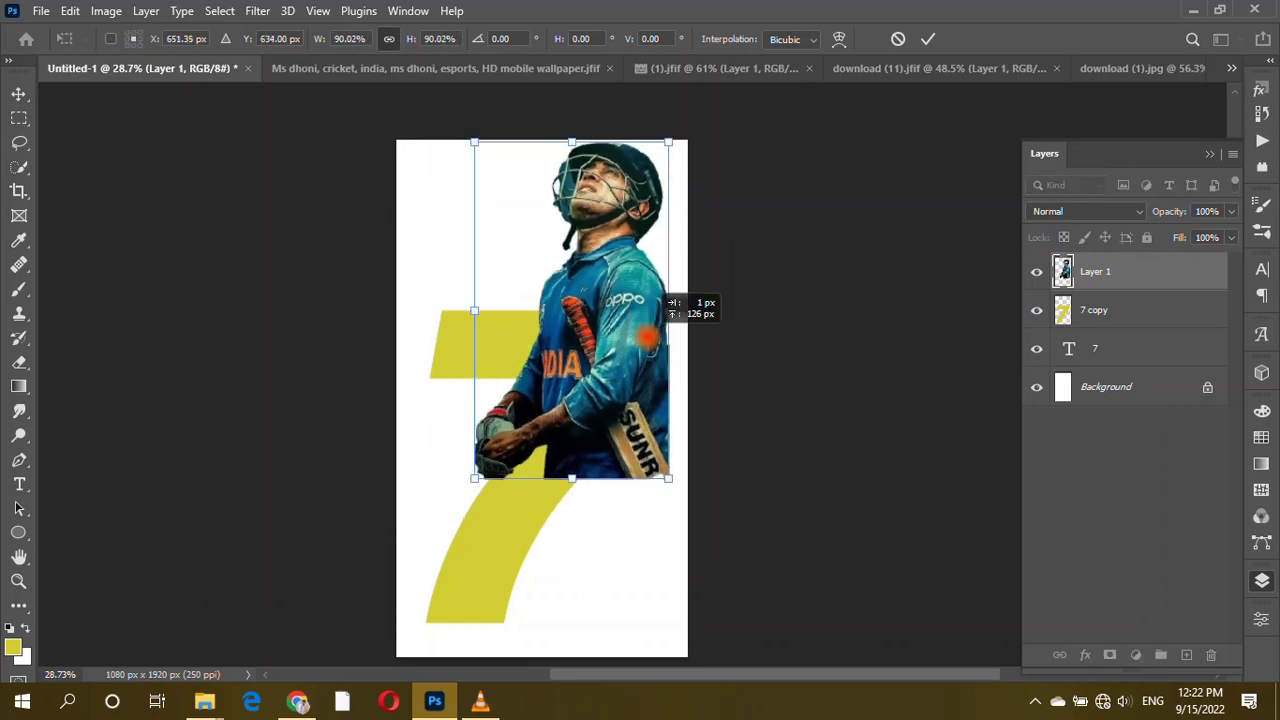
drag(648, 338, 648, 357)
key(Return)
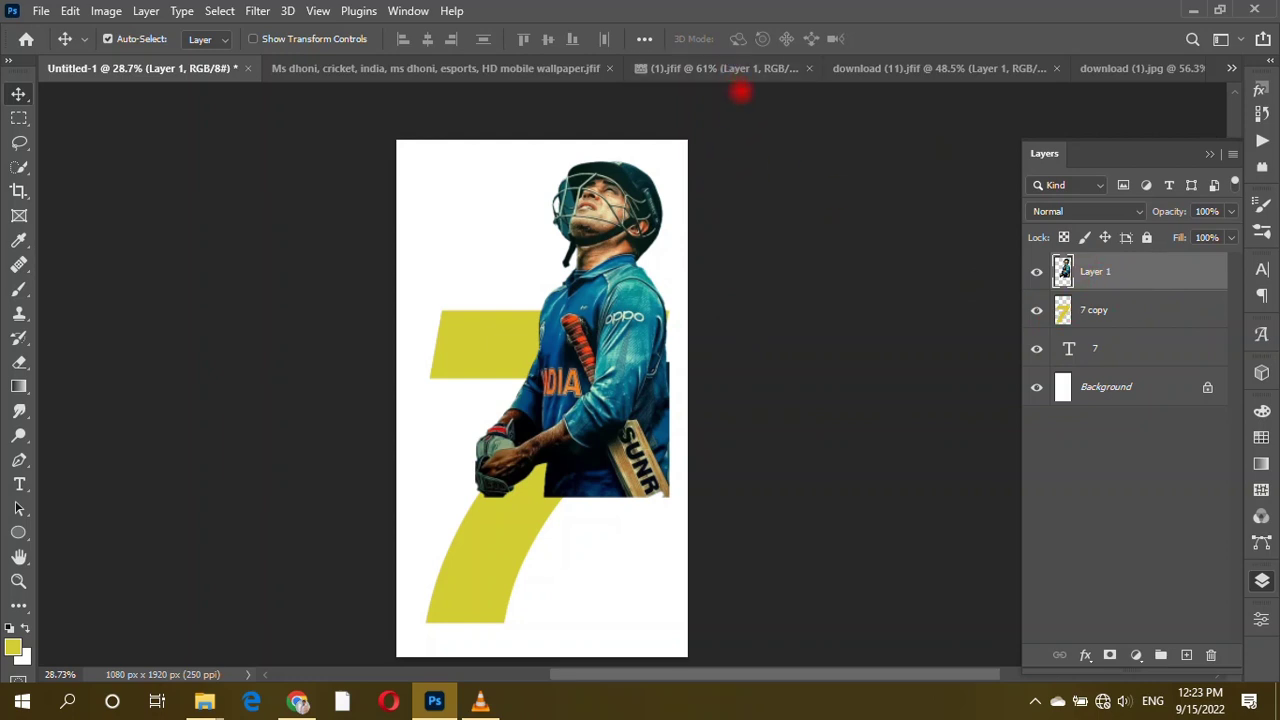
Bring the walking, batting and yellow-jersey cricketers from (1).jfif, download (11).jfif and download (1).jpg into the poster.
click(716, 68)
drag(560, 400, 547, 370)
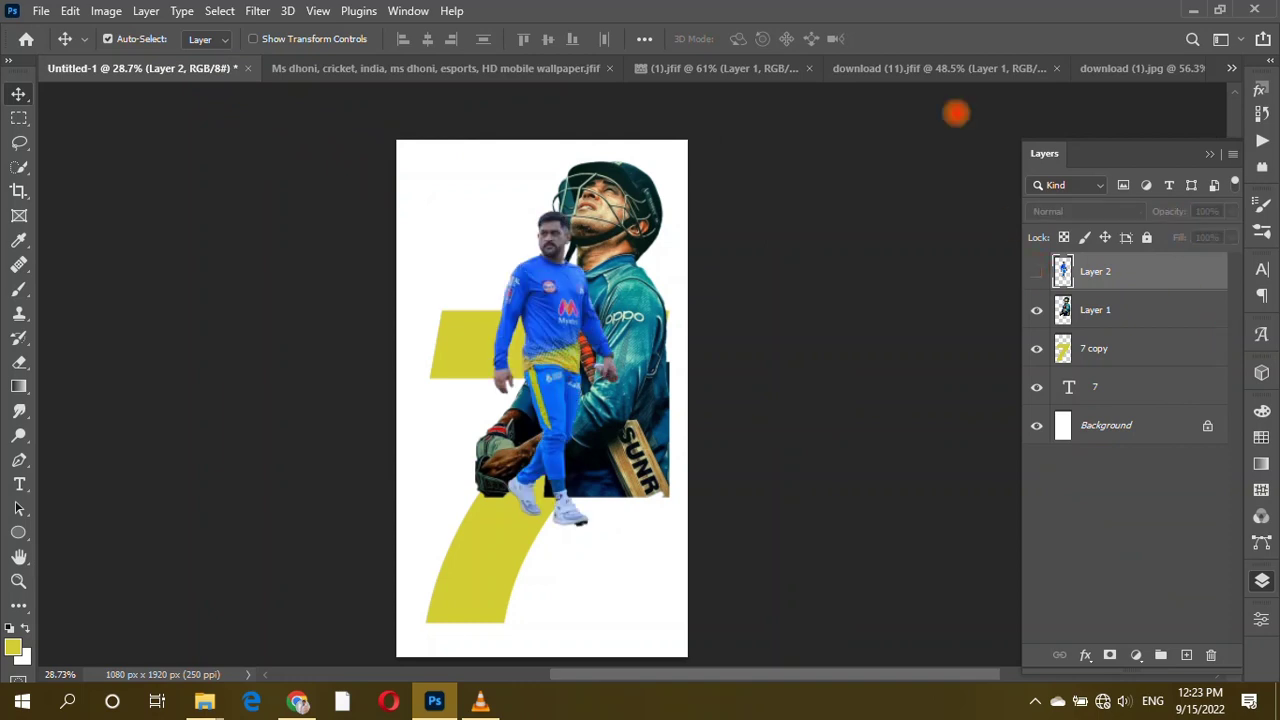
click(940, 68)
drag(547, 302, 520, 410)
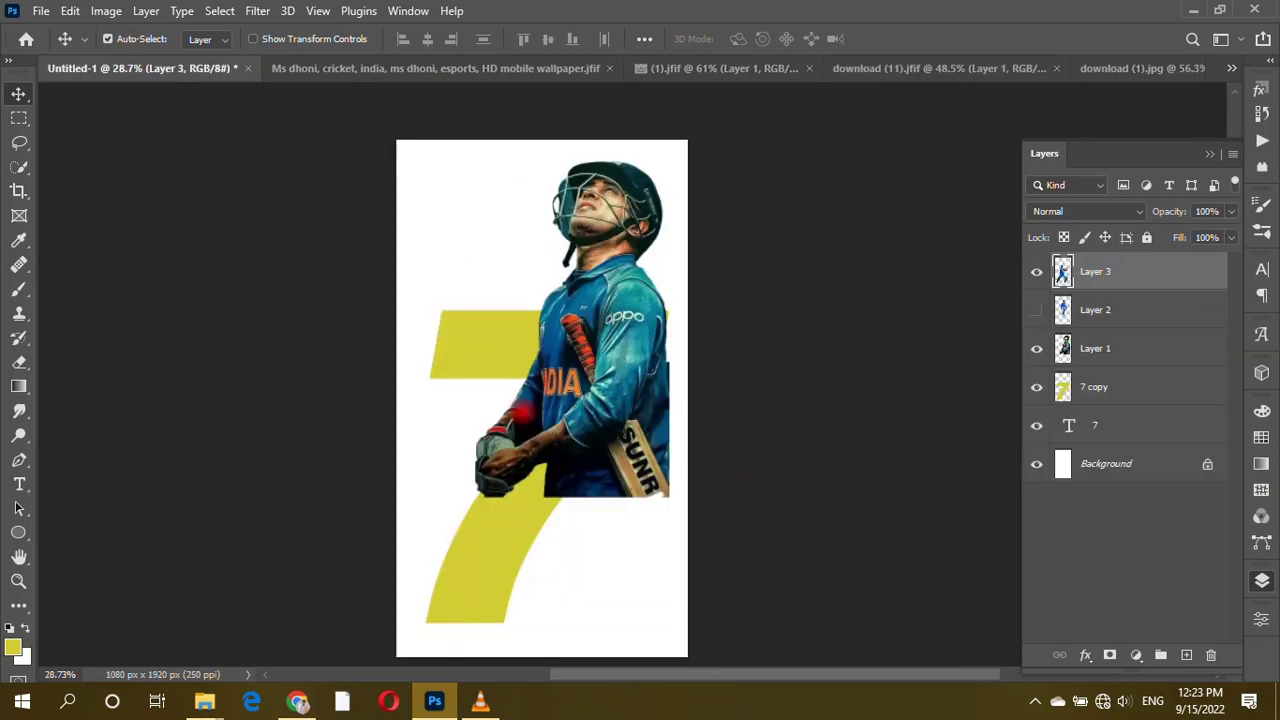
click(1130, 68)
mouse_move(943, 140)
mouse_down()
mouse_move(90, 63)
mouse_move(469, 317)
mouse_up()
Temporarily hide the yellow-jersey and batting cut-outs and enable Auto-Select for canvas clicks.
click(1036, 271)
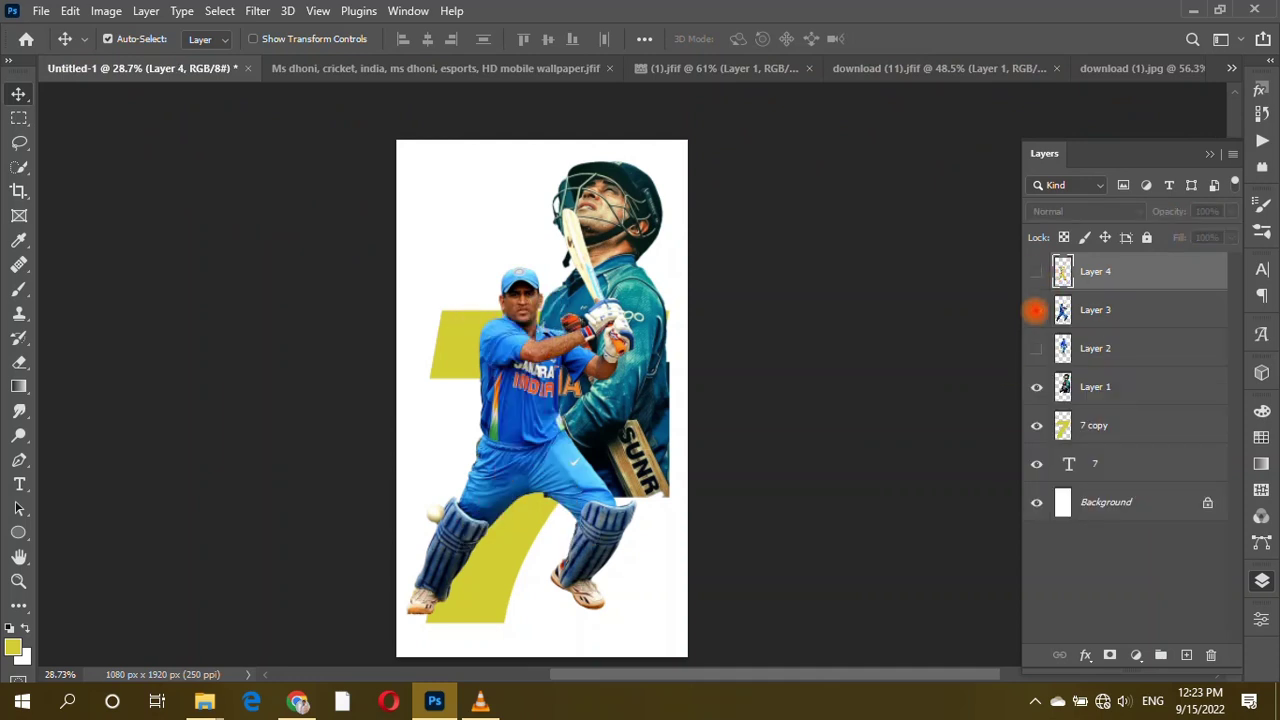
click(1036, 310)
scroll(834, 440, up, 2)
scroll(572, 451, up, 1)
click(107, 38)
click(572, 451)
scroll(628, 430, down, 1)
scroll(627, 430, down, 1)
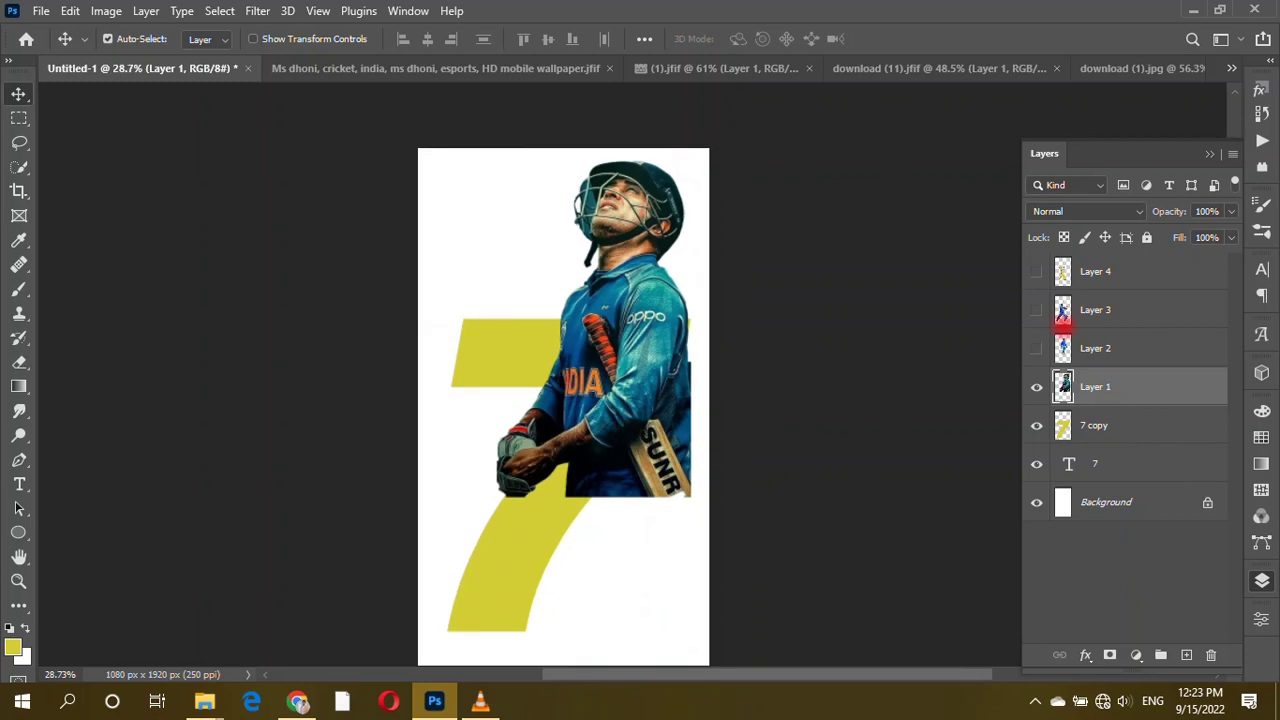
click(1036, 348)
Resize and position the walking cricketer cut-out.
key(ctrl+t)
mouse_move(690, 330)
mouse_down()
mouse_move(662, 330)
mouse_move(628, 376)
mouse_move(673, 392)
mouse_up()
key(ctrl+z)
key(Escape)
click(575, 300)
key(ctrl+t)
key(Return)
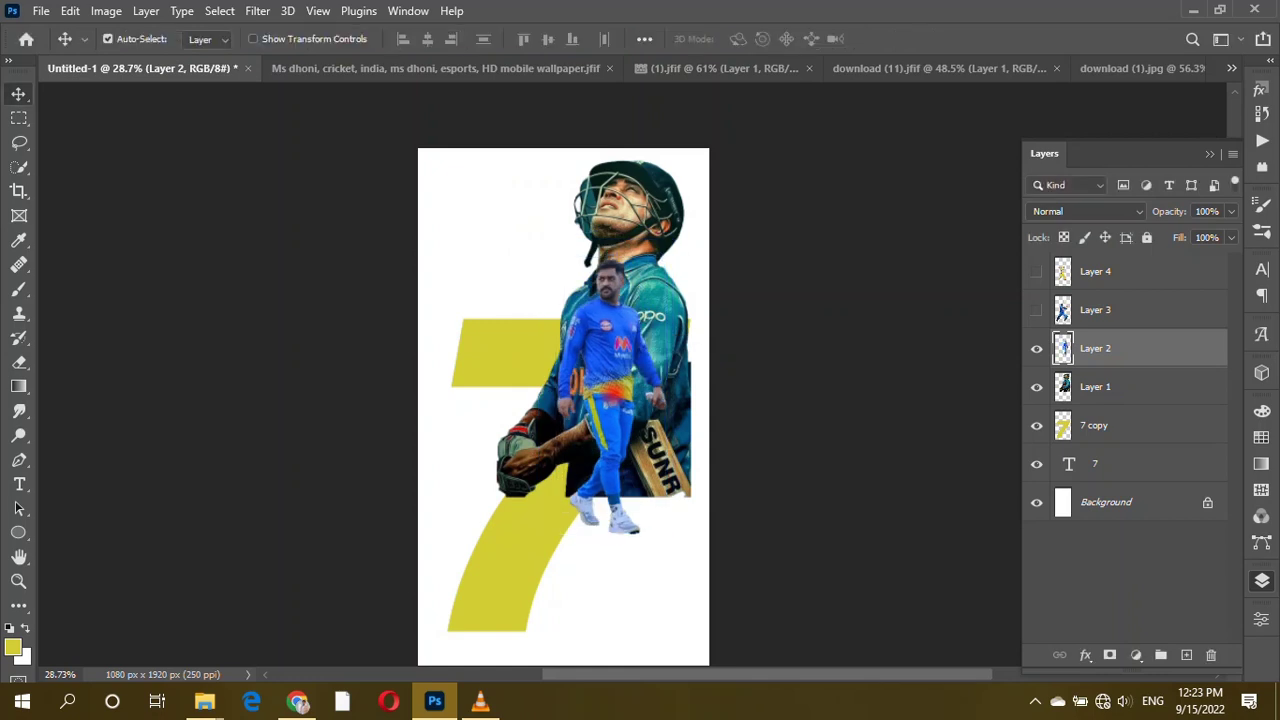
Show the batting cricketer, shrink it and move it lower right.
click(1036, 310)
scroll(773, 366, down, 2)
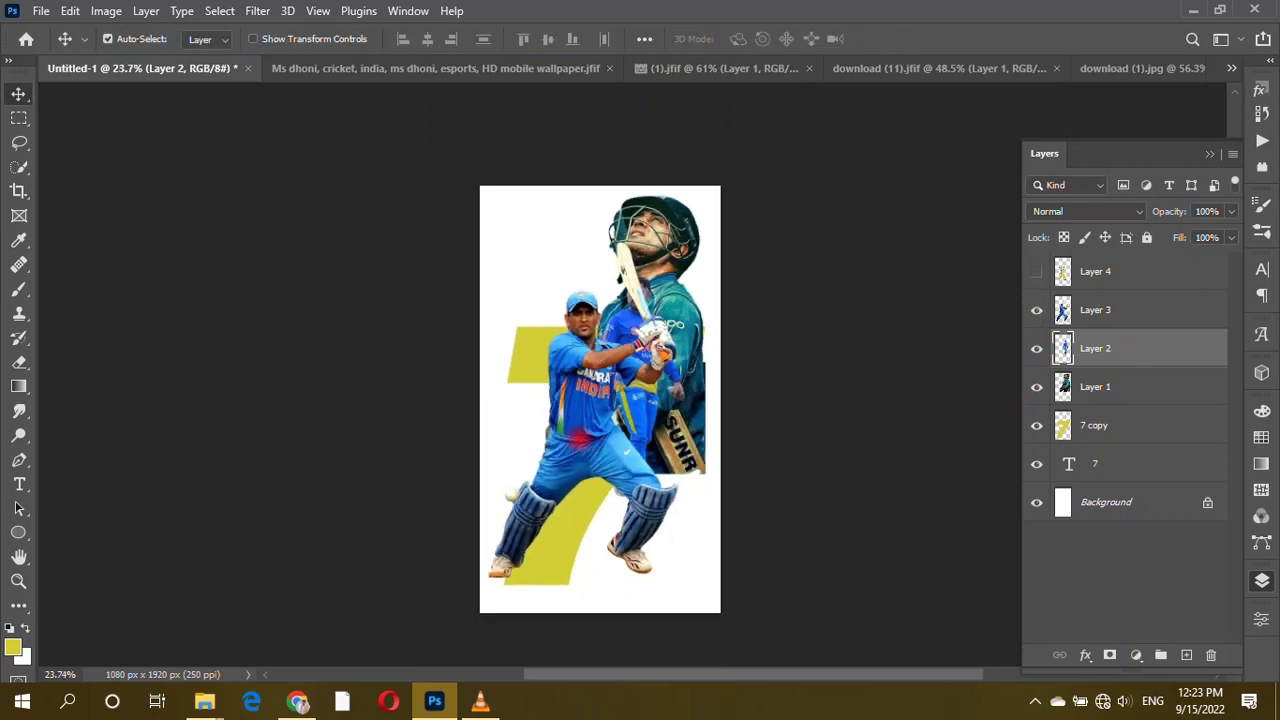
drag(587, 393, 615, 400)
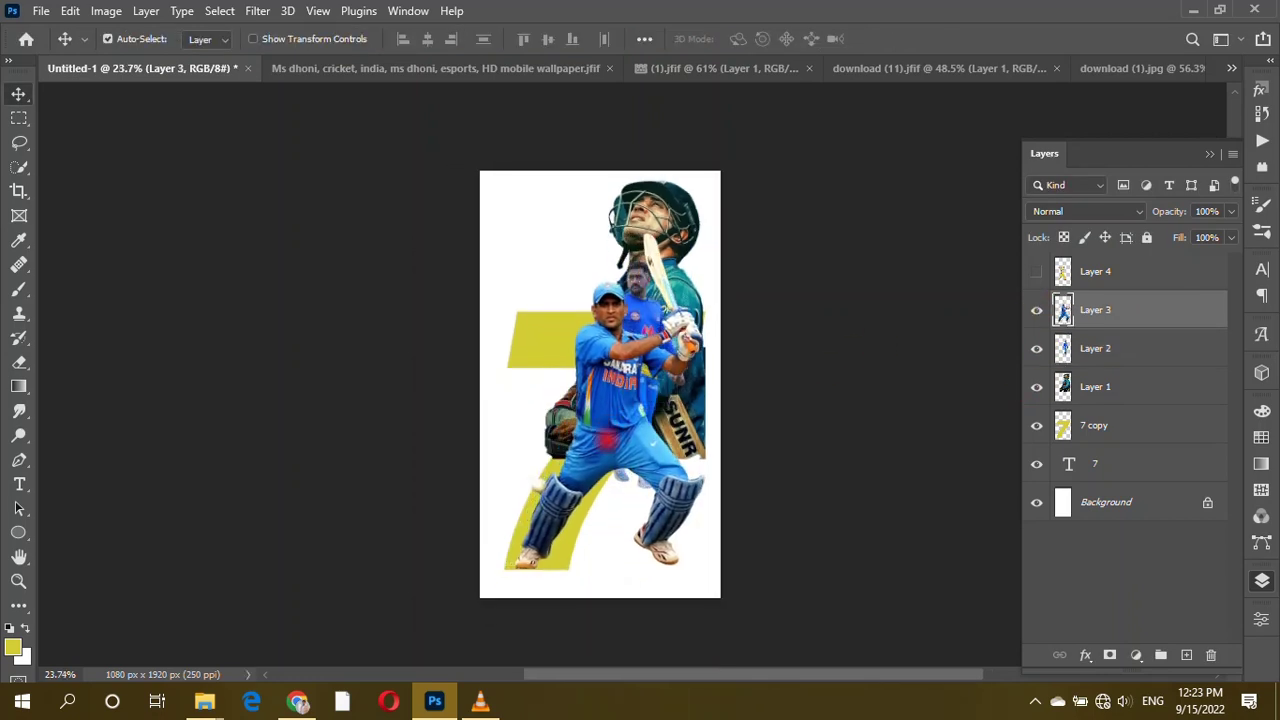
key(ctrl+t)
mouse_move(700, 420)
mouse_down()
mouse_move(660, 415)
mouse_move(600, 449)
mouse_up()
key(Return)
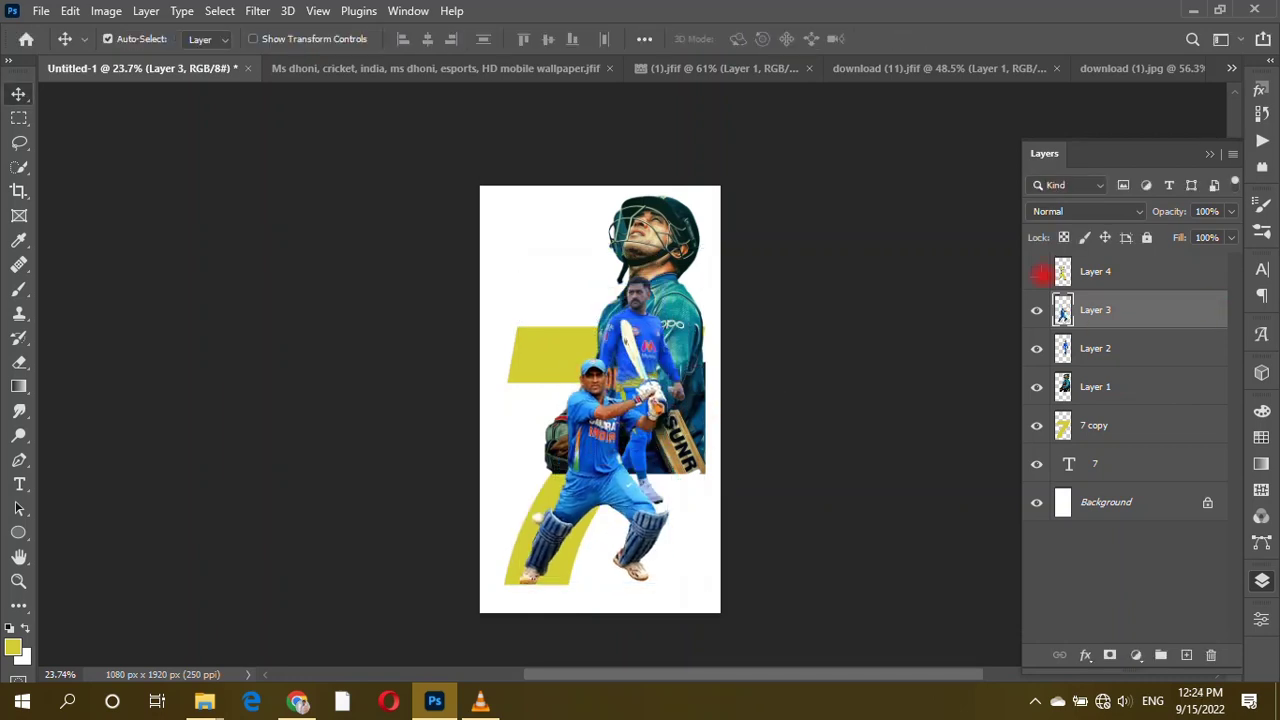
Show the yellow-jersey batsman, shrink it and place it at the top left.
click(1038, 271)
drag(570, 400, 545, 275)
click(108, 39)
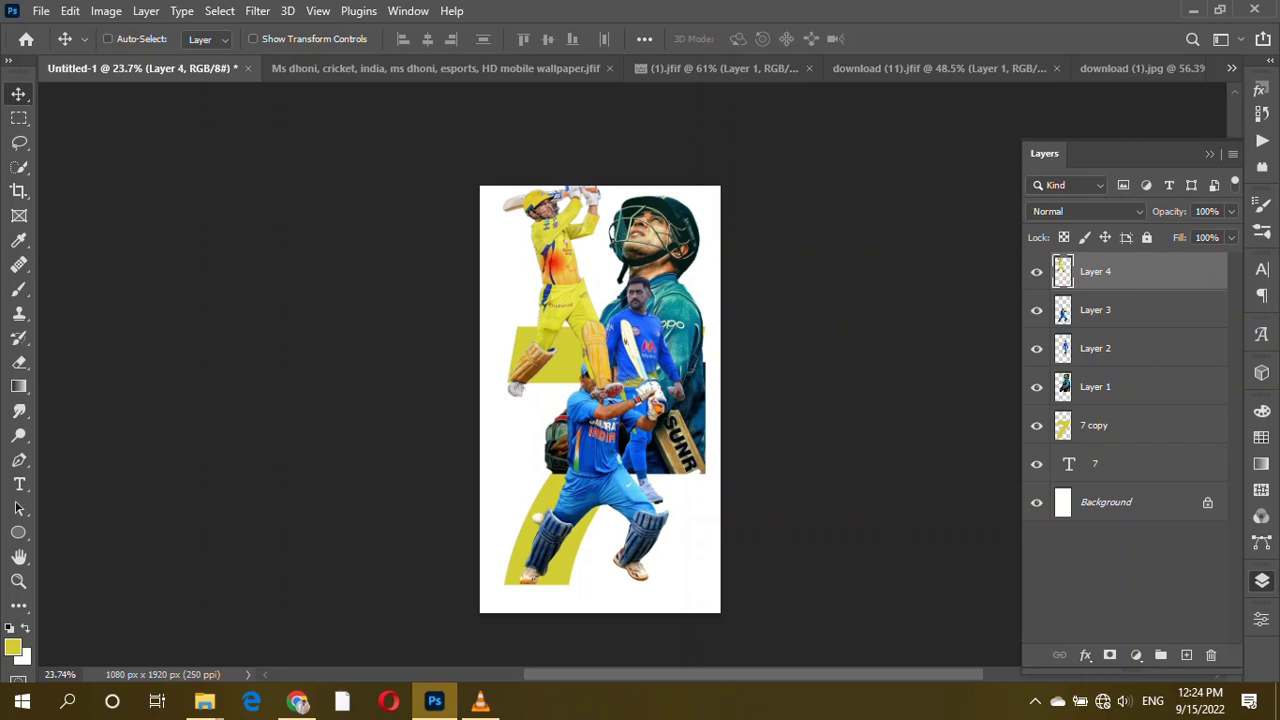
key(ctrl+t)
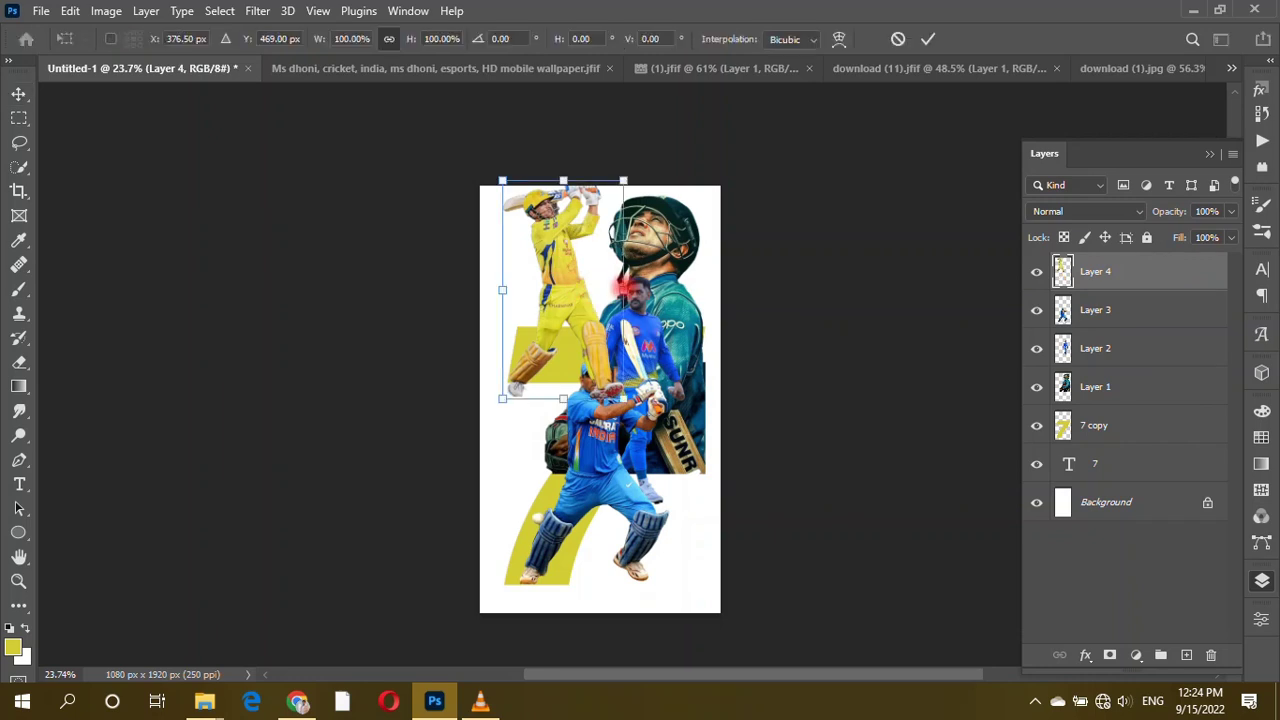
drag(622, 290, 537, 285)
key(Return)
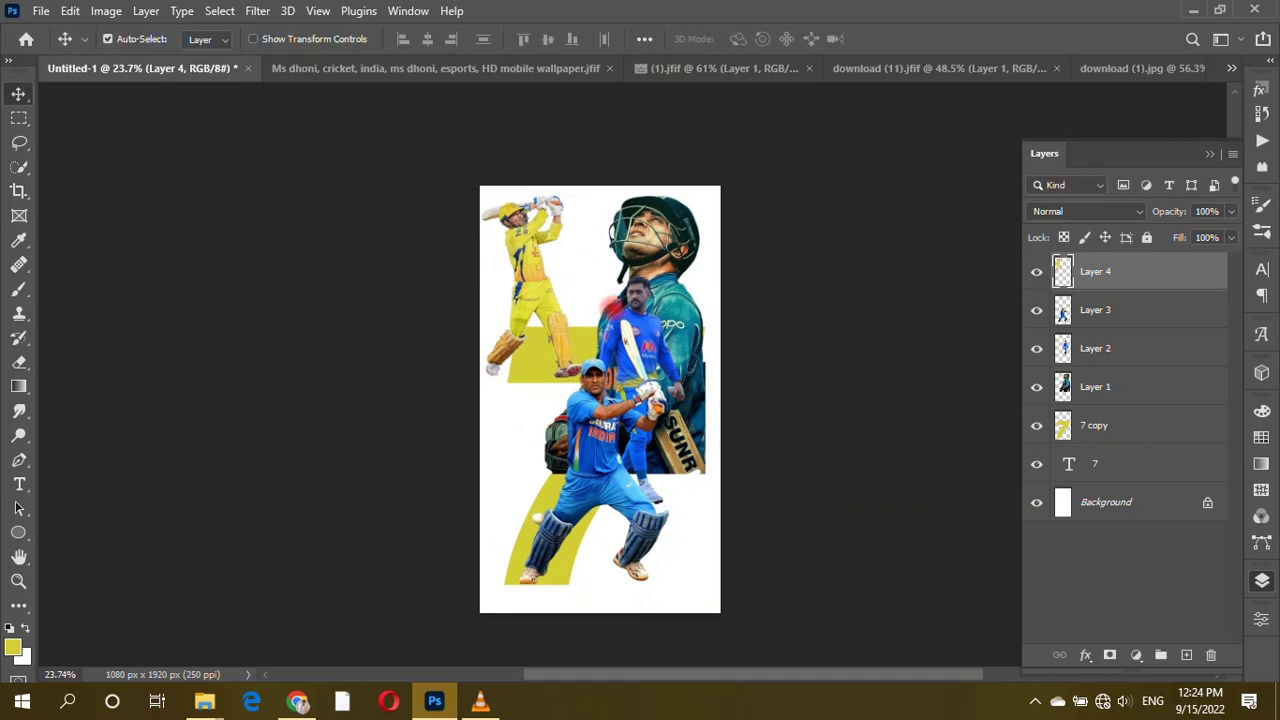
click(788, 369)
scroll(785, 370, up, 3)
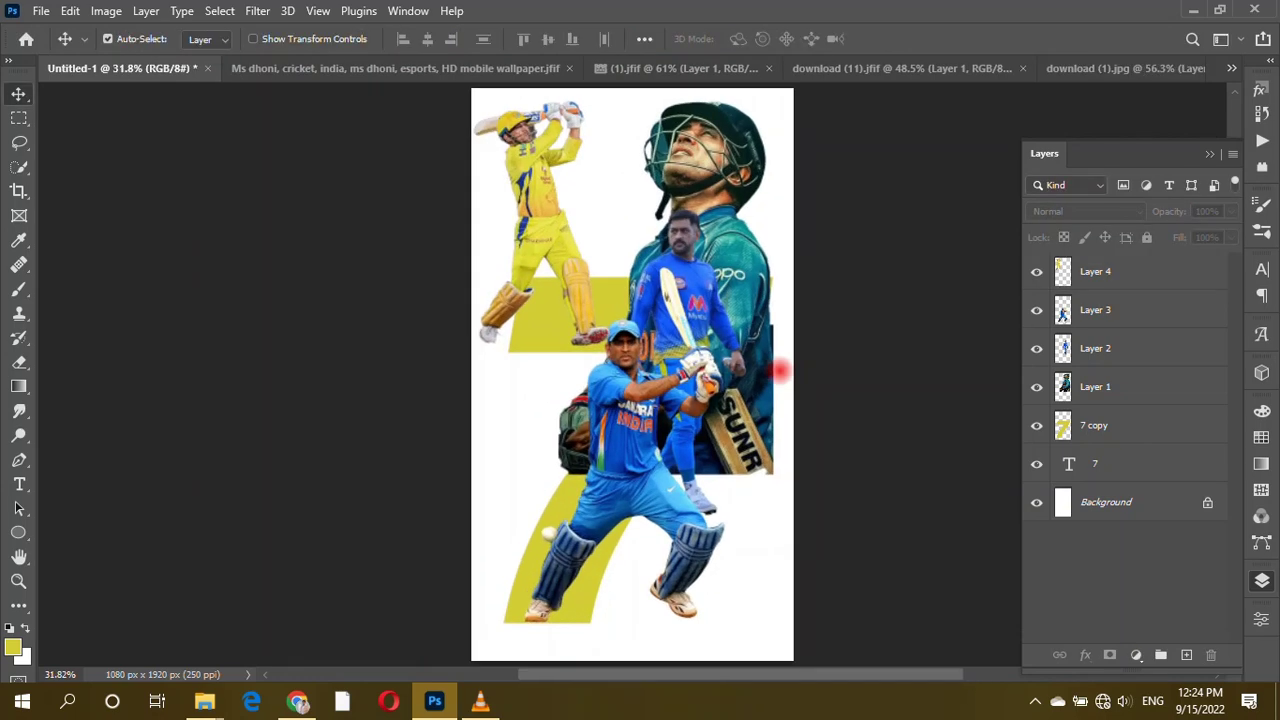
Briefly load the 7 copy's outline as a selection, clear it, then reselect the 7 layers.
scroll(790, 368, up, 1)
scroll(790, 368, down, 1)
scroll(740, 356, down, 1)
scroll(610, 340, up, 1)
scroll(609, 338, down, 1)
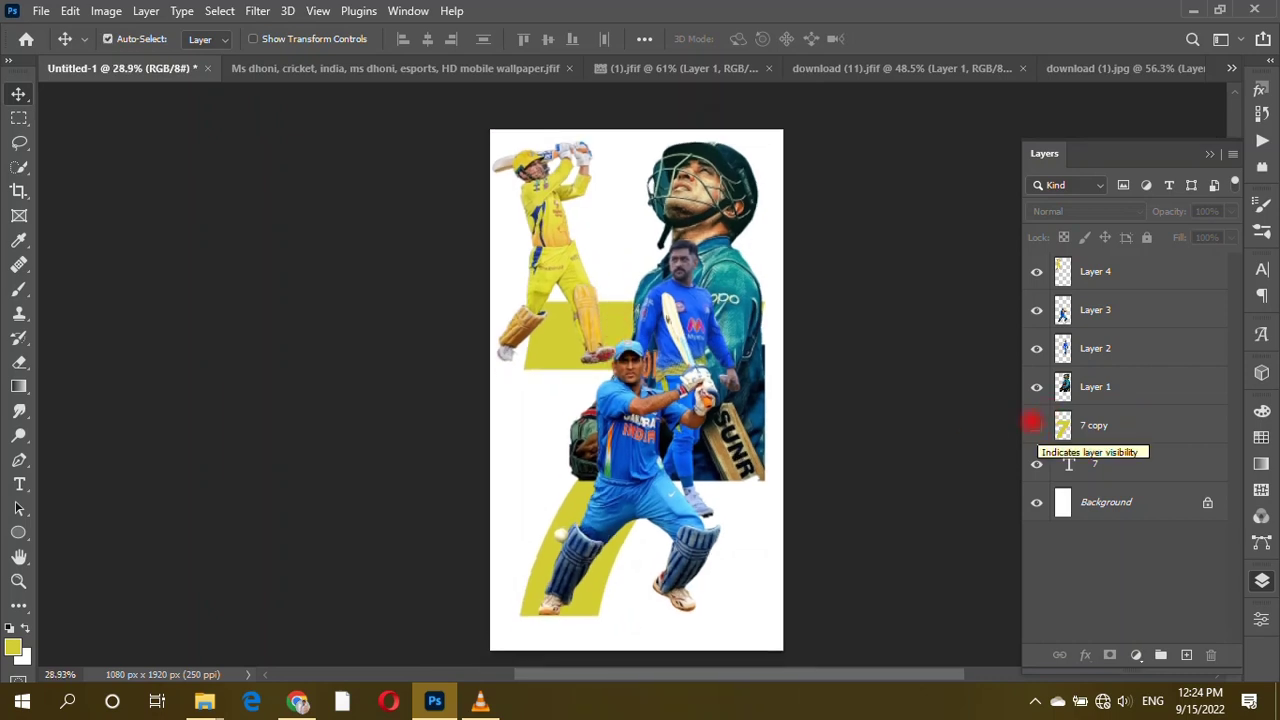
ctrl+click(1062, 426)
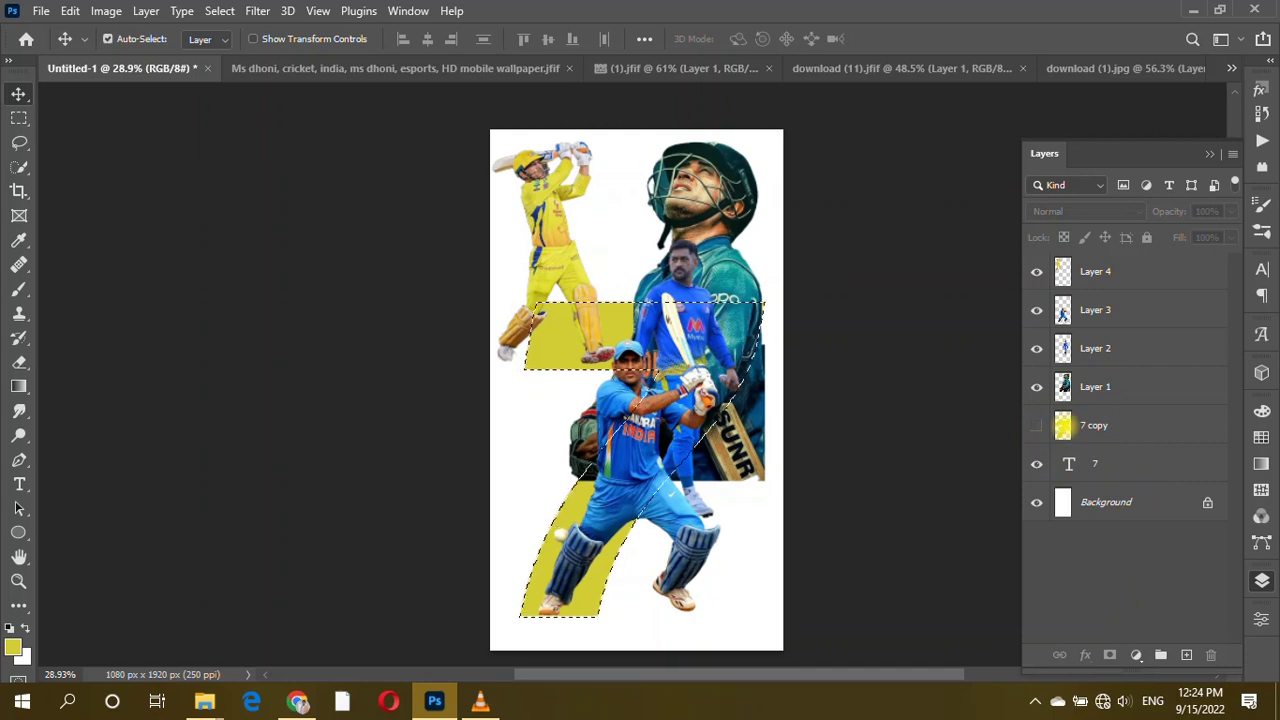
scroll(637, 400, up, 2)
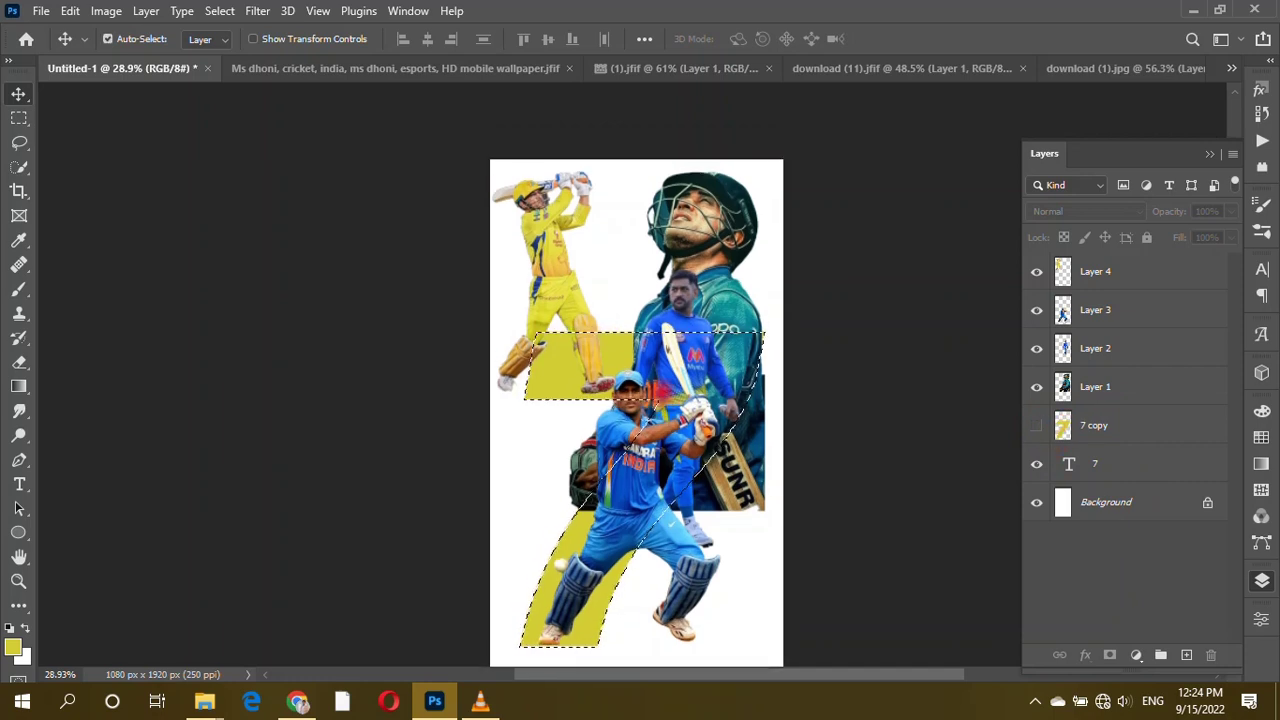
click(553, 283)
key(ctrl+d)
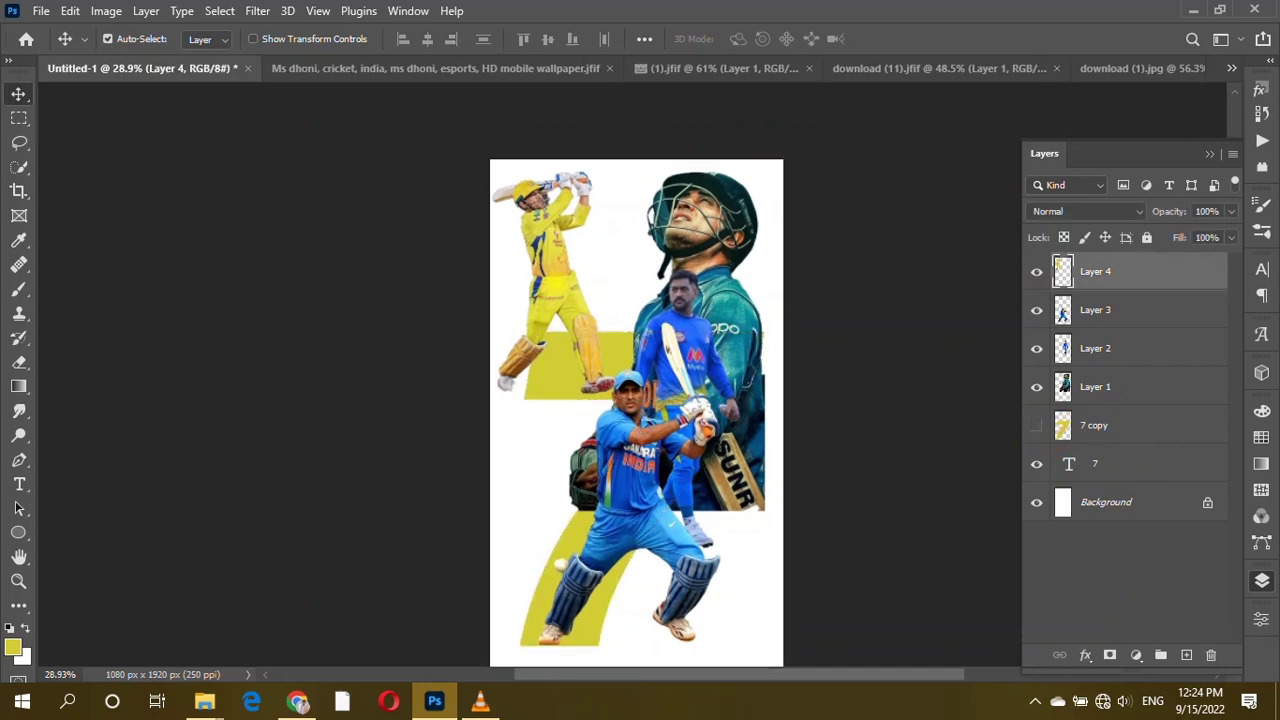
click(568, 378)
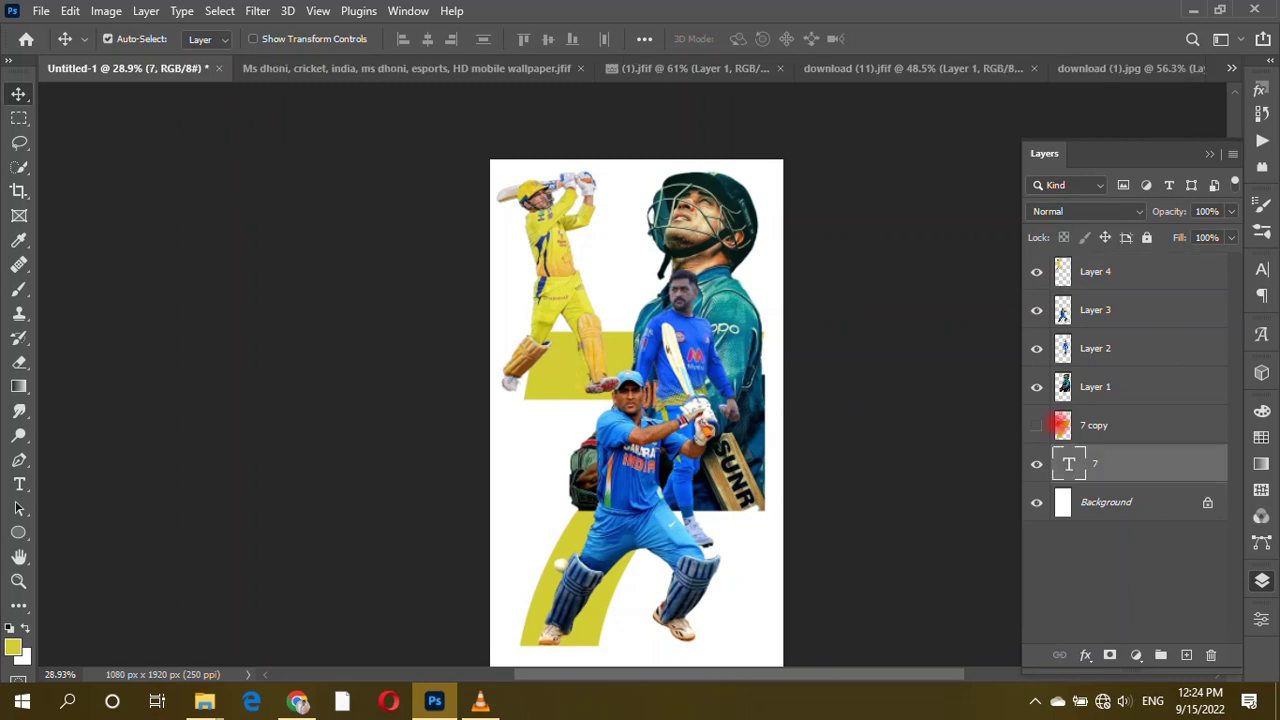
click(1097, 426)
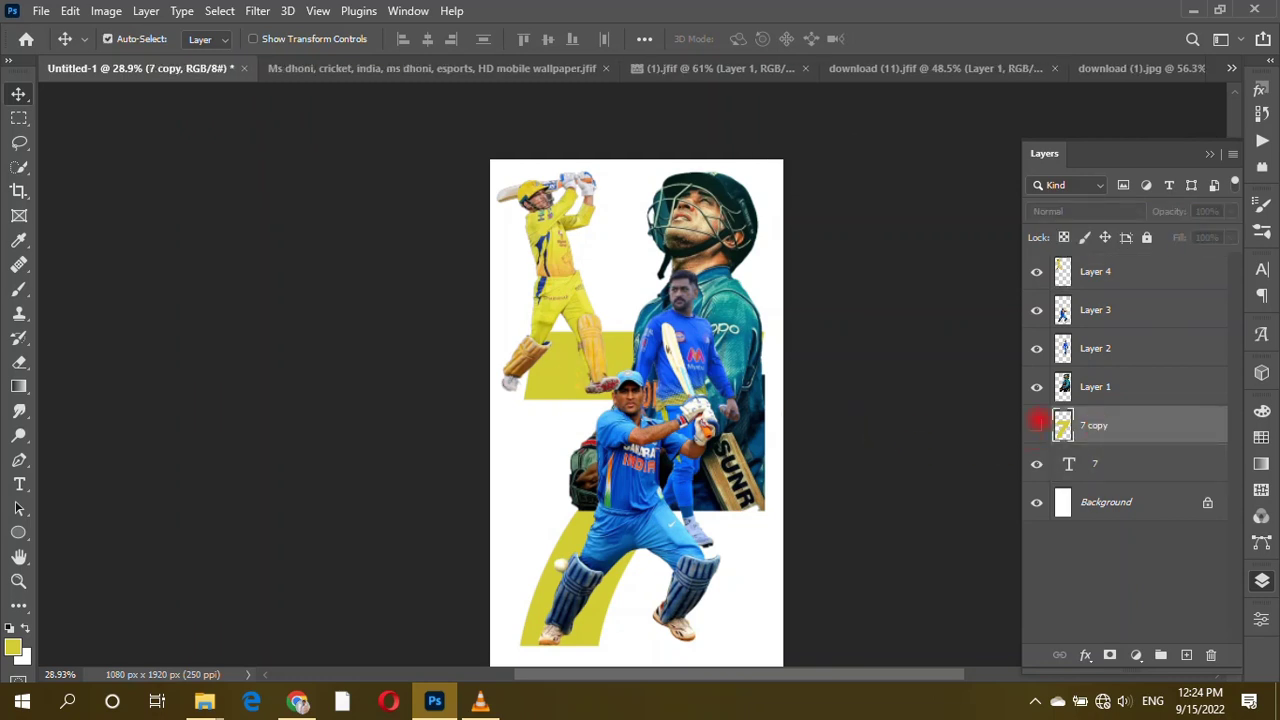
Enlarge the 7 copy slightly and shift it a little left.
key(ctrl+t)
drag(766, 492, 778, 490)
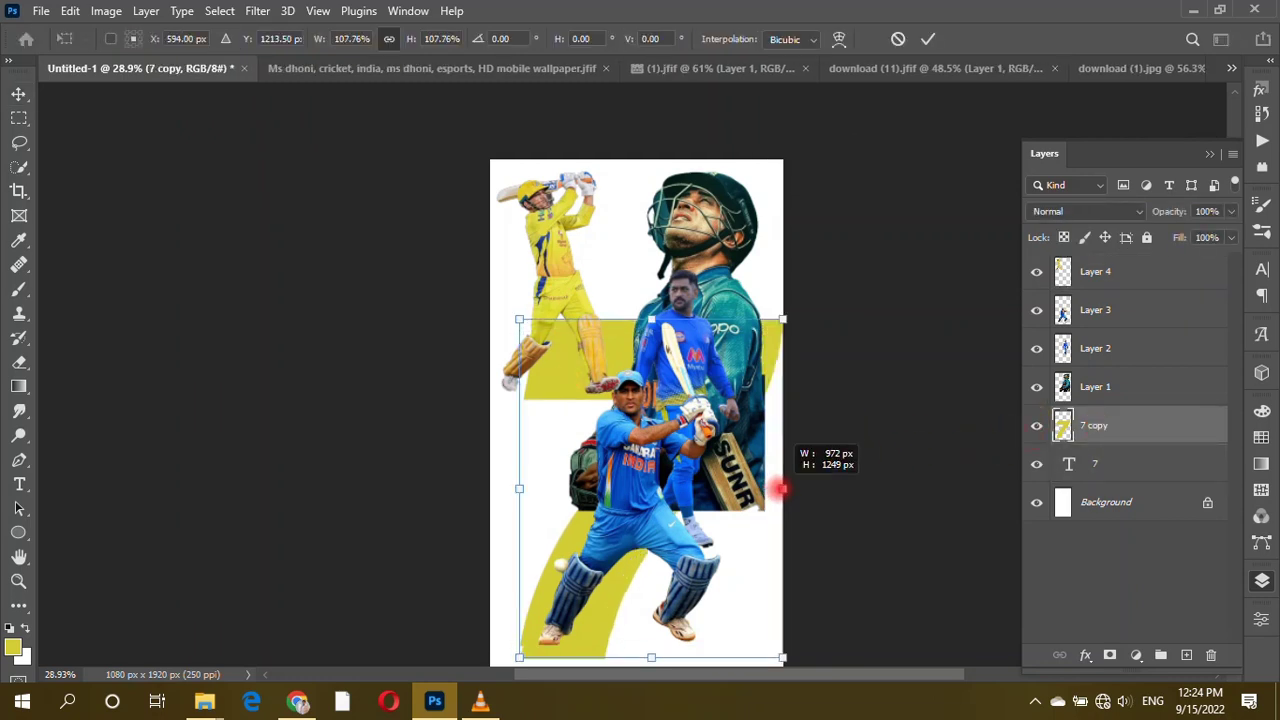
drag(594, 620, 579, 620)
click(1014, 480)
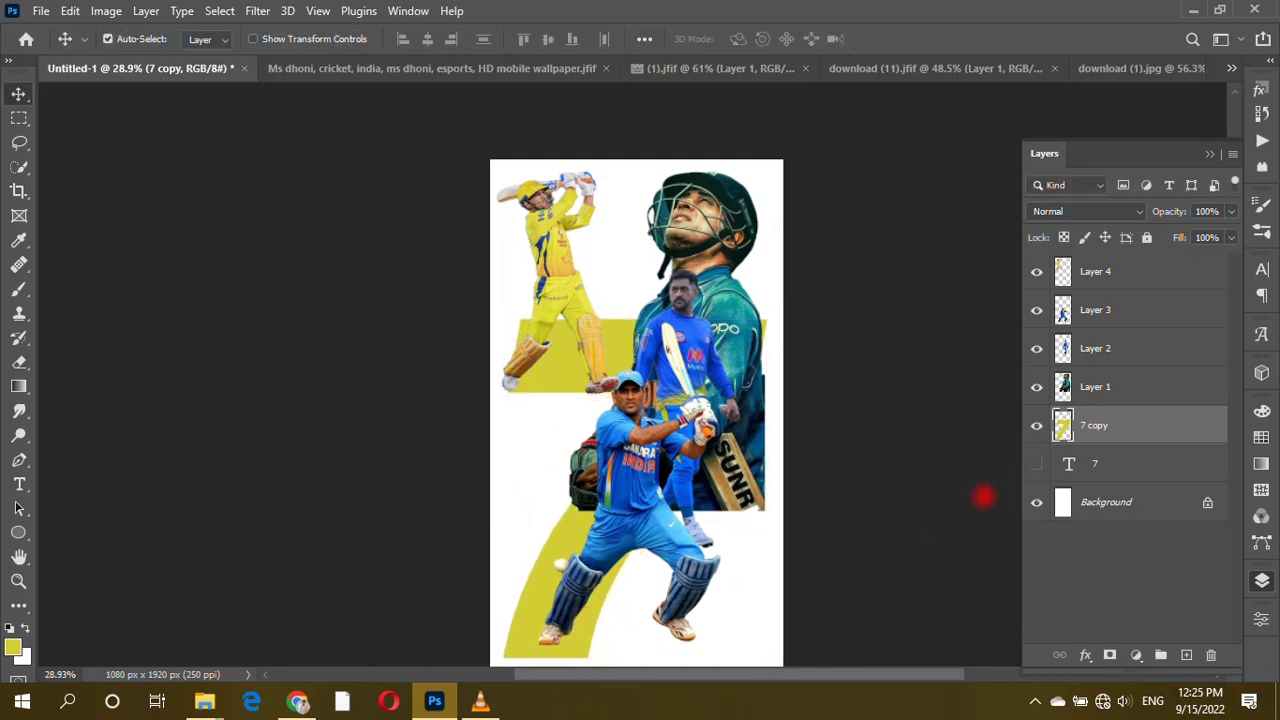
Nudge the yellow batsman left and shrink the helmeted portrait to about 86%.
drag(570, 260, 561, 259)
click(820, 321)
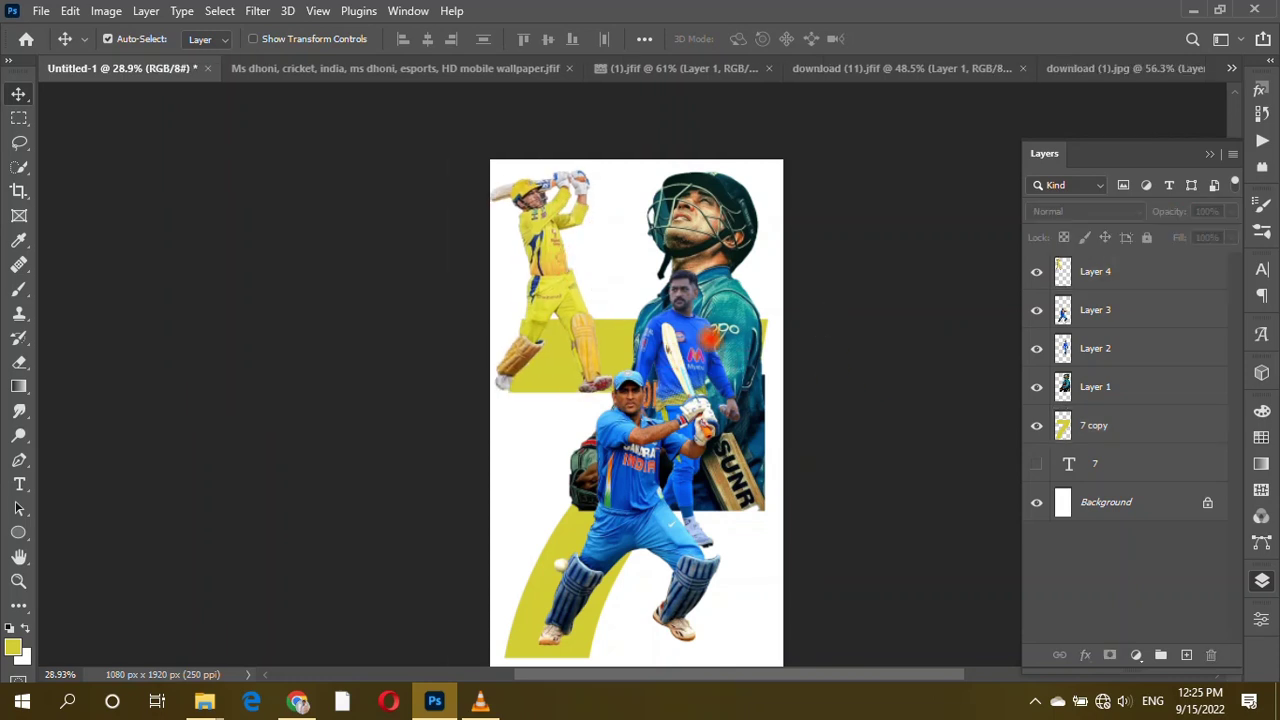
drag(718, 330, 721, 323)
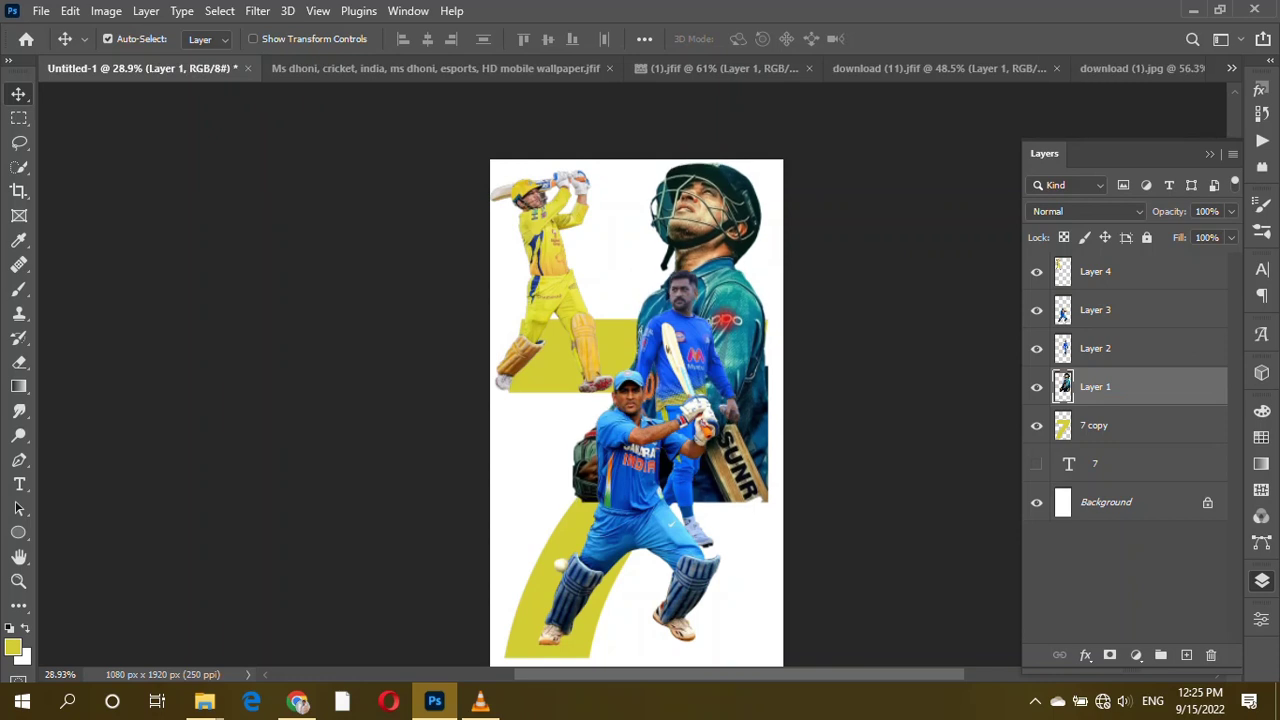
key(ctrl+t)
drag(776, 328, 760, 317)
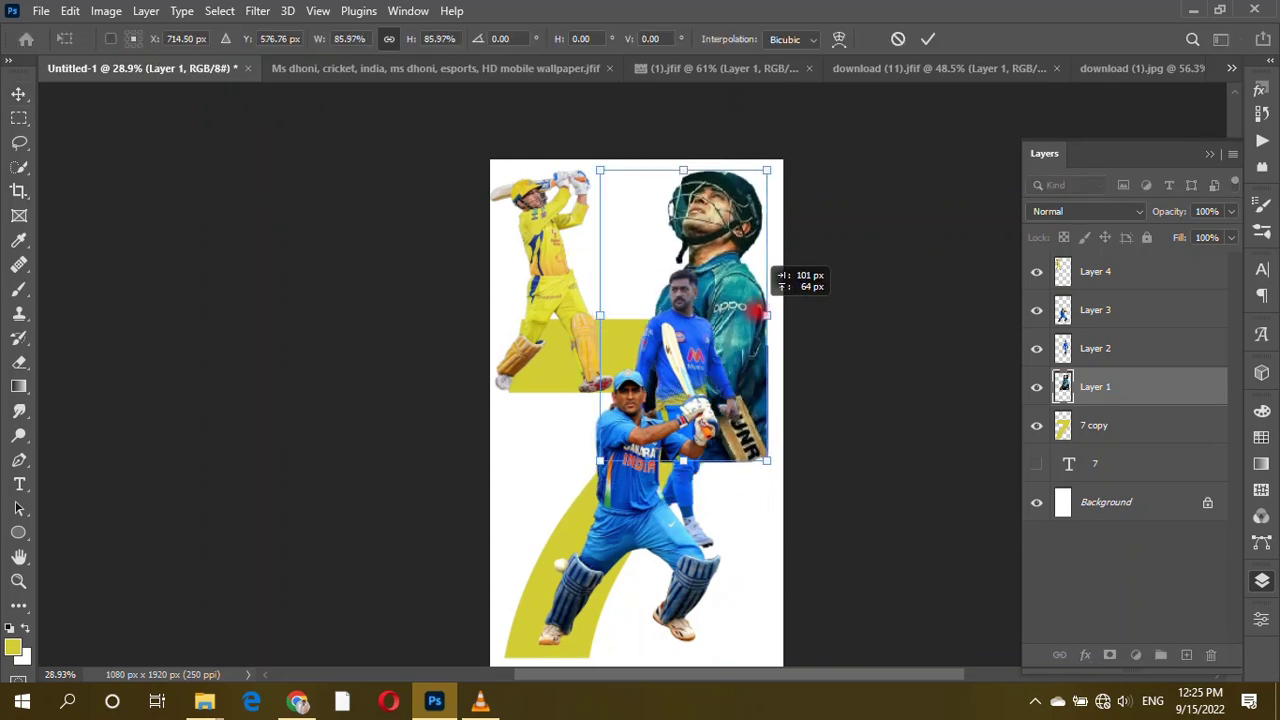
drag(760, 317, 760, 321)
key(Return)
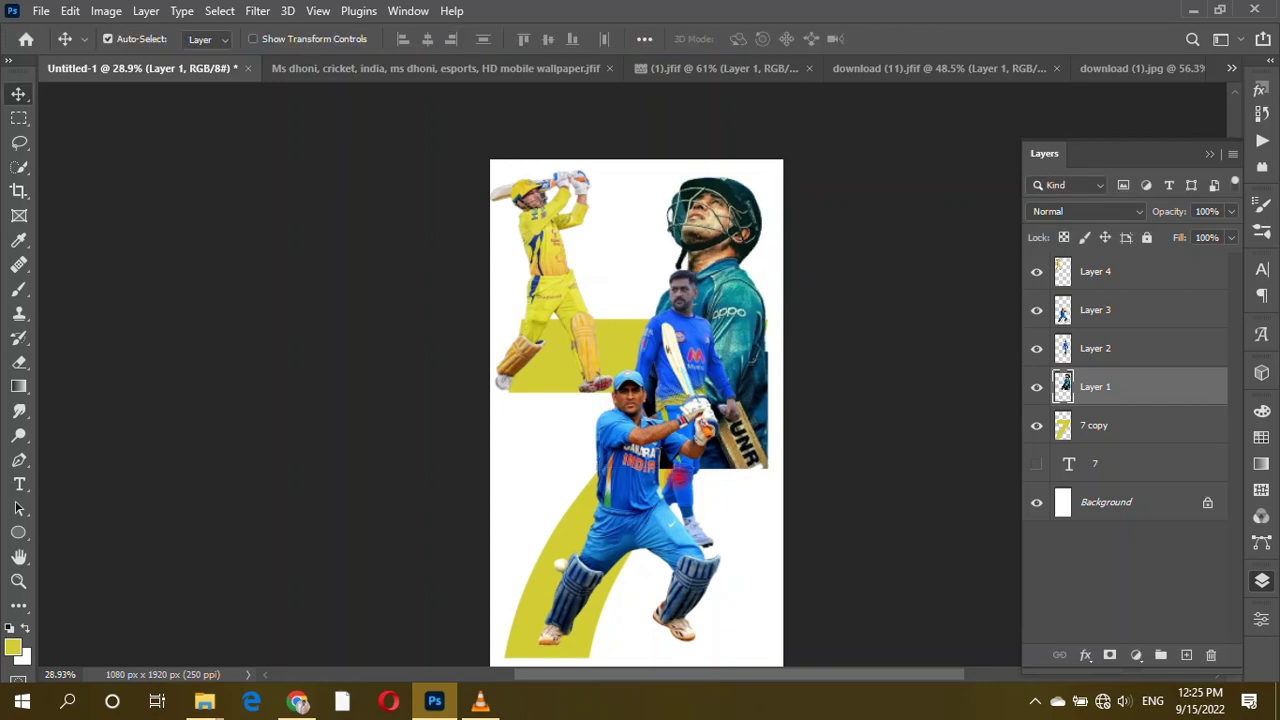
Reposition the middle blue and India players and bring Layer 3 to the top of the stack.
click(670, 475)
drag(730, 312, 736, 307)
drag(660, 474, 636, 458)
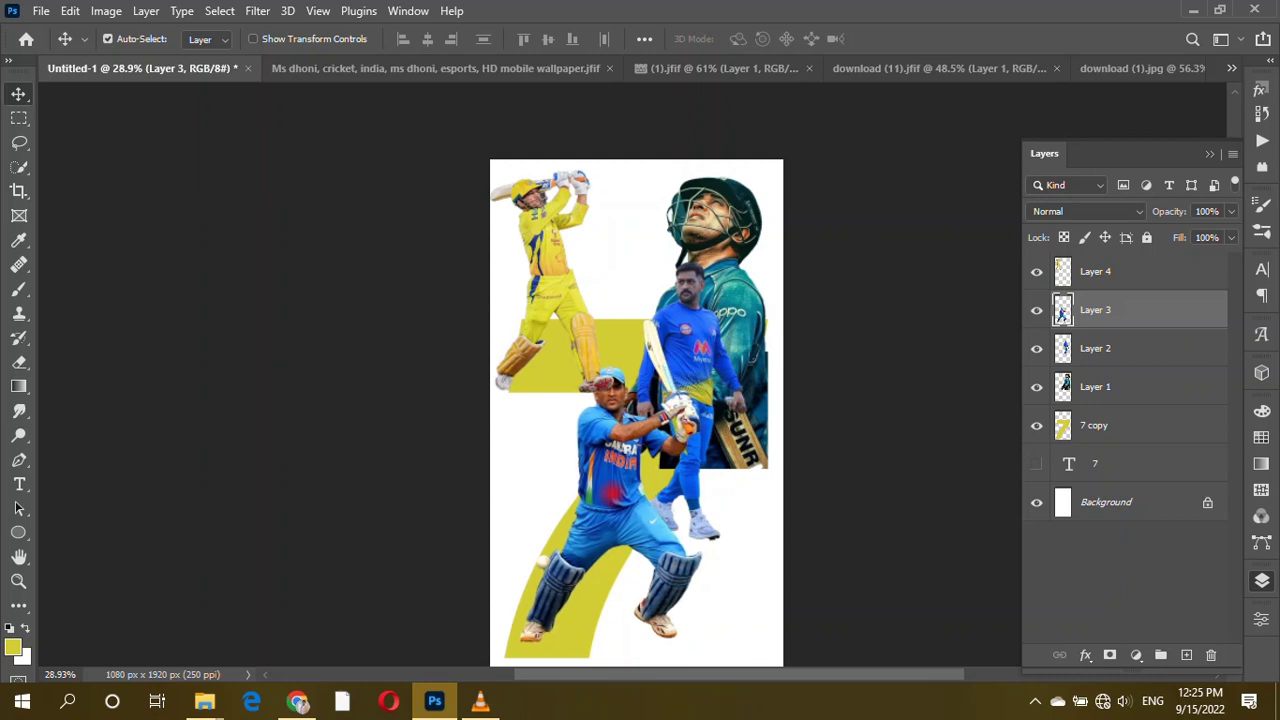
click(1108, 312)
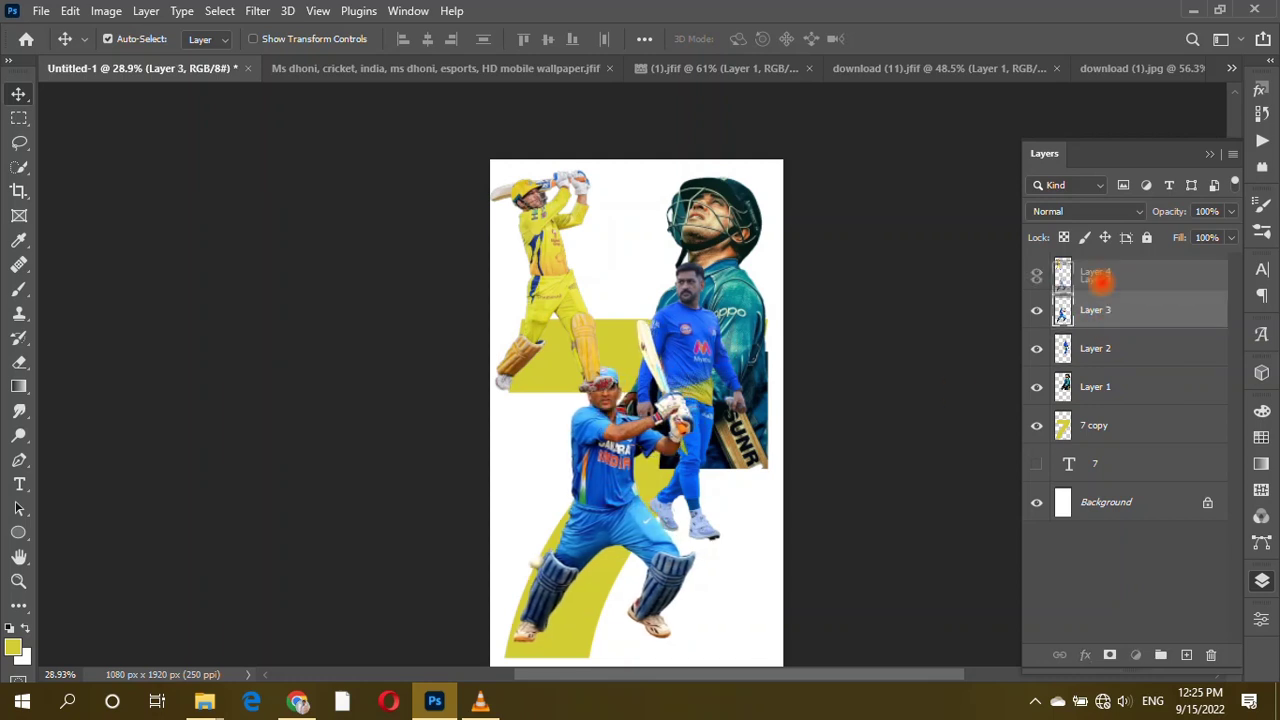
drag(1108, 284, 1108, 262)
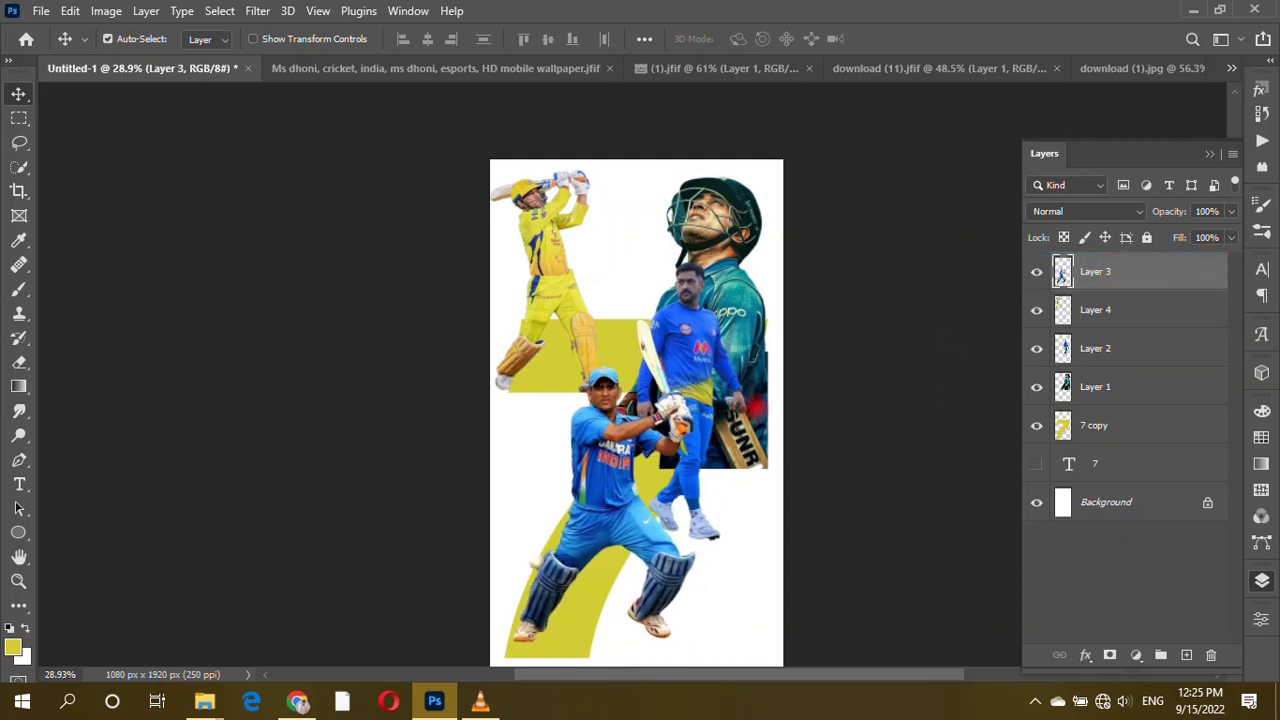
Shrink the India player up-left and load the 7's outline as a selection.
click(1095, 348)
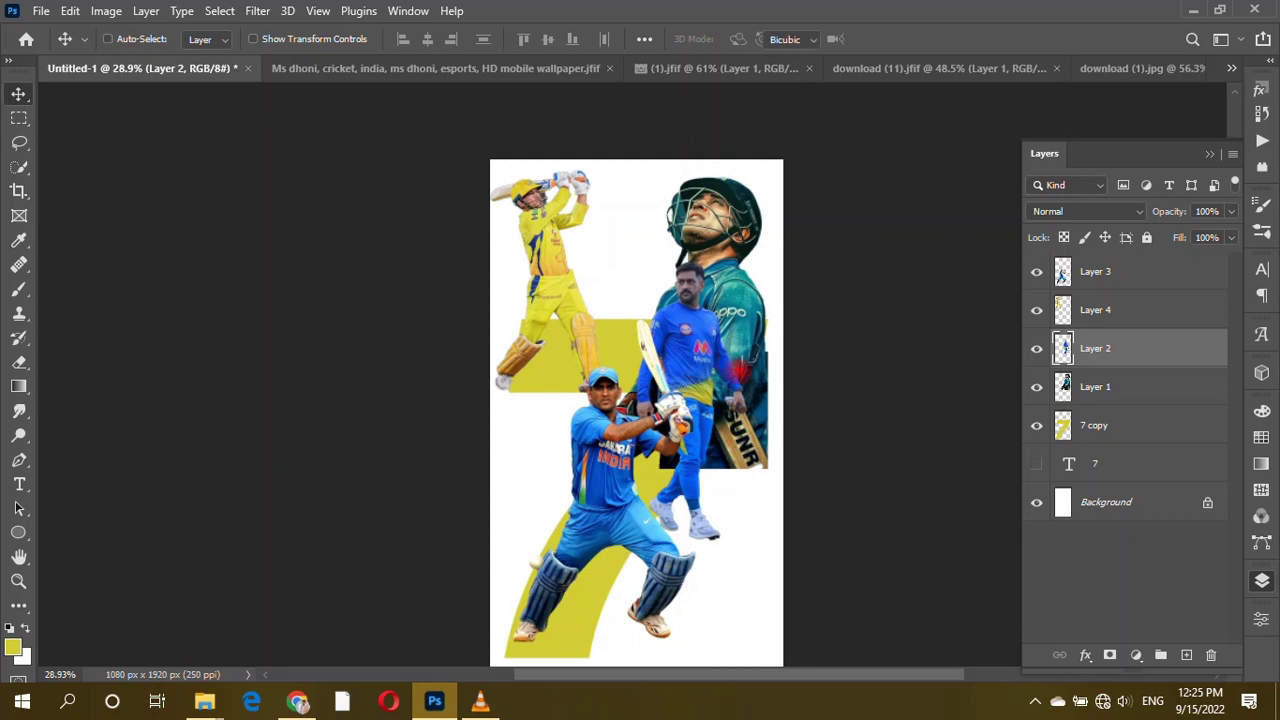
key(ctrl+t)
mouse_move(757, 366)
mouse_down()
mouse_move(709, 330)
mouse_move(725, 347)
mouse_up()
key(Return)
click(1037, 425)
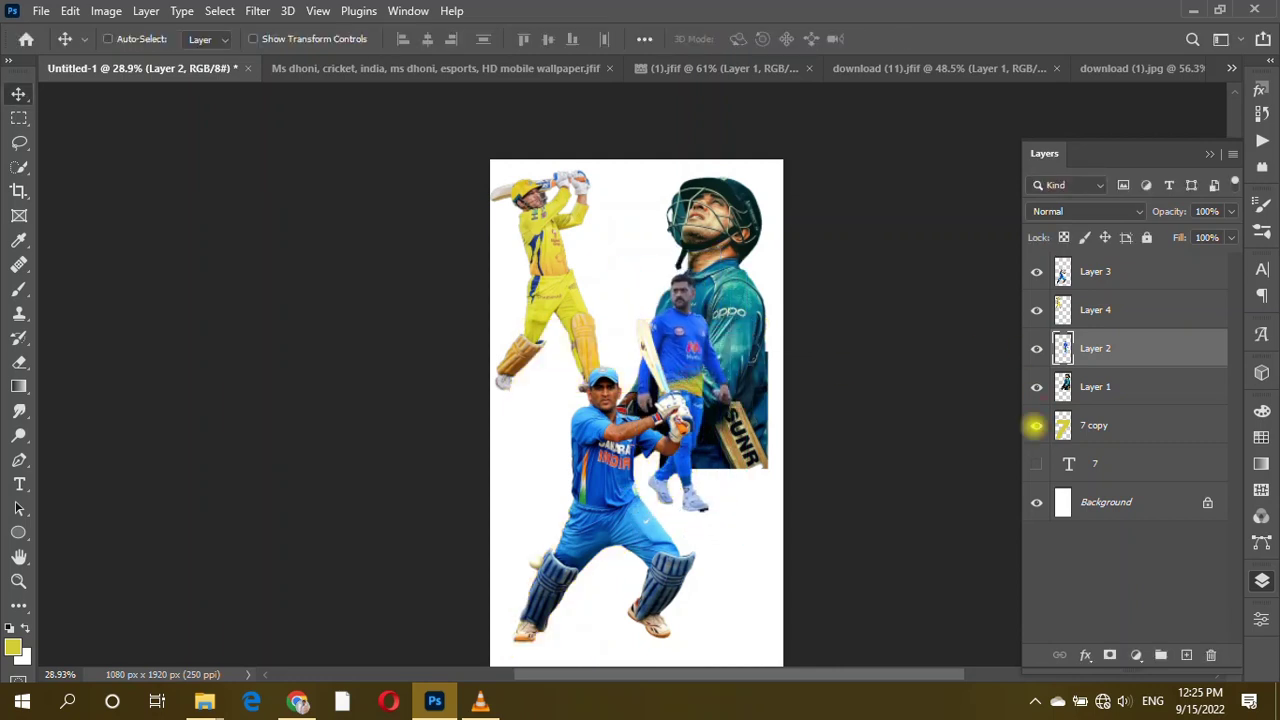
ctrl+click(1062, 425)
click(1112, 387)
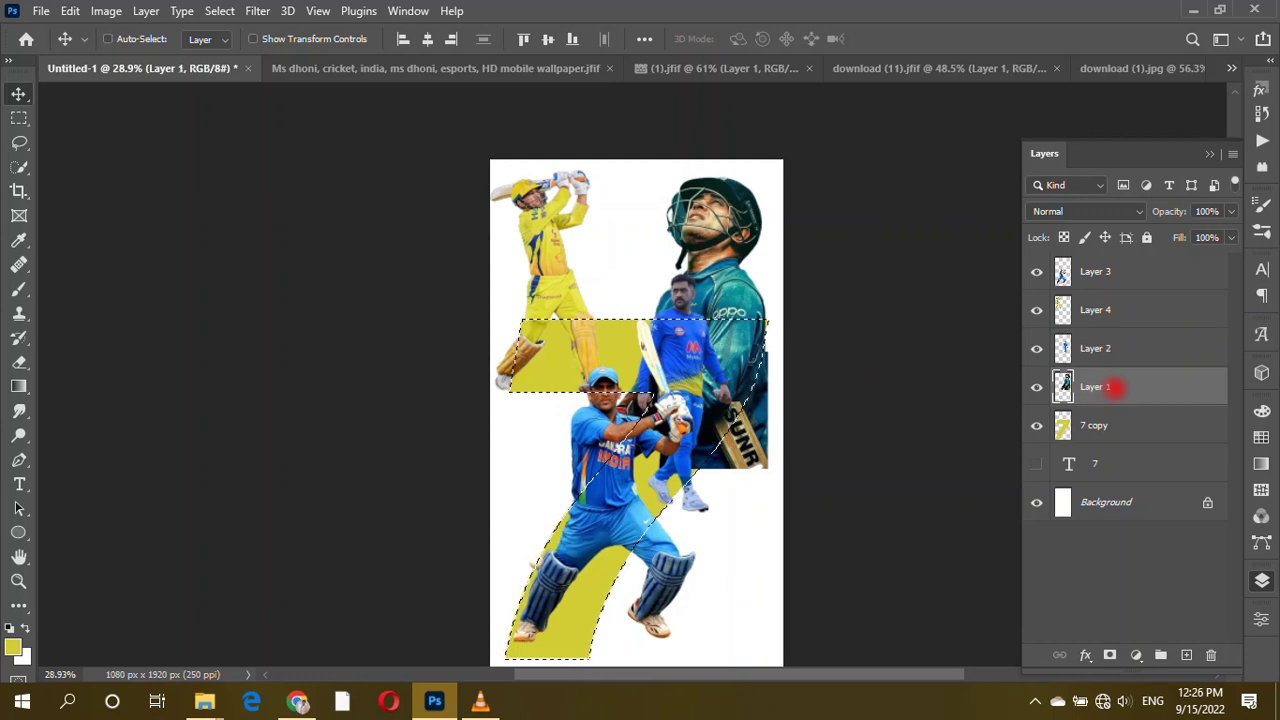
Erase the helmeted portrait beyond the 7's right edge with a hard round Eraser.
click(19, 362)
drag(780, 380, 726, 502)
right_click(750, 432)
click(885, 457)
click(747, 429)
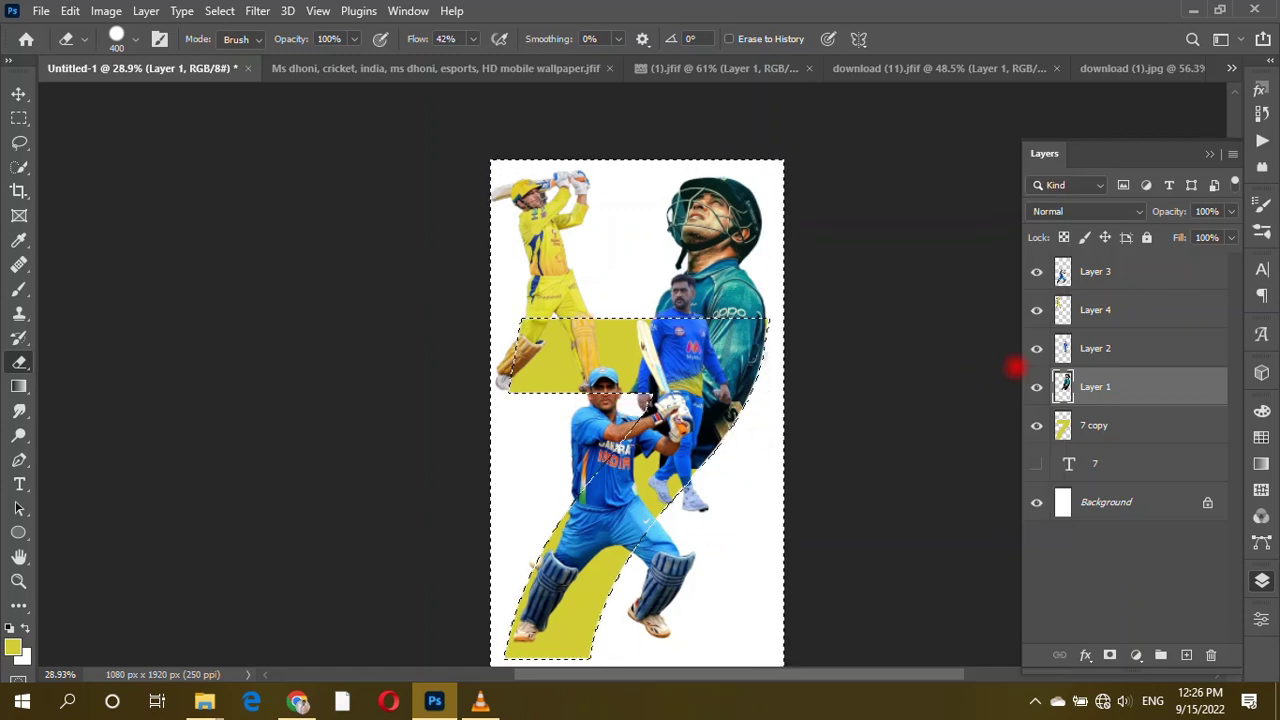
Erase the India player, yellow batsman and Layer 3 beyond the 7's outline, then deselect.
click(1030, 352)
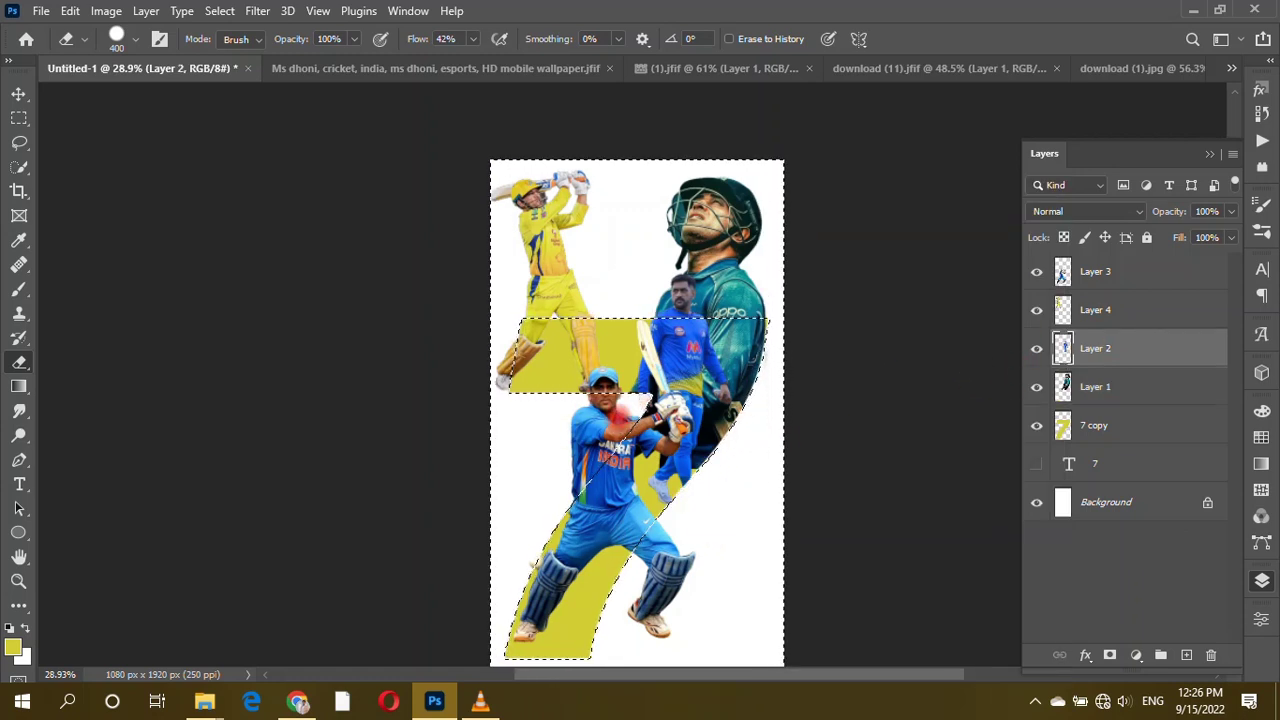
click(1065, 305)
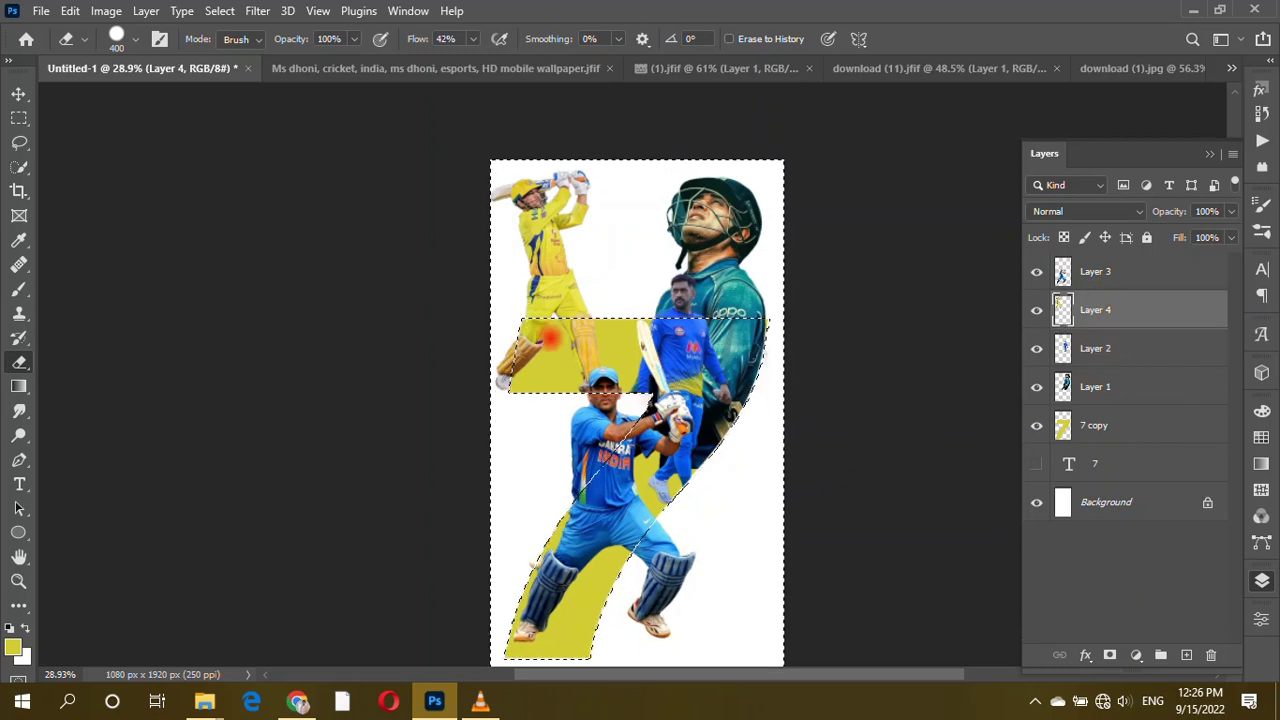
click(1063, 271)
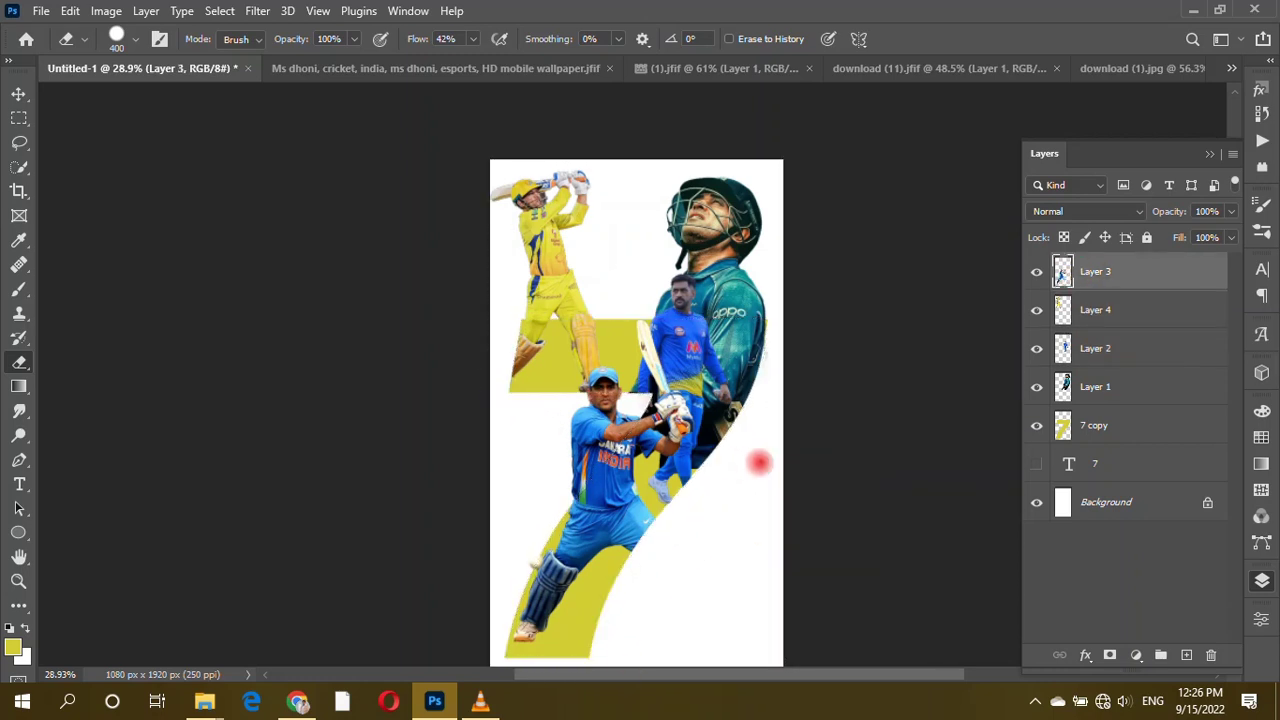
key(ctrl+d)
scroll(757, 457, down, 1)
scroll(706, 463, right, 2)
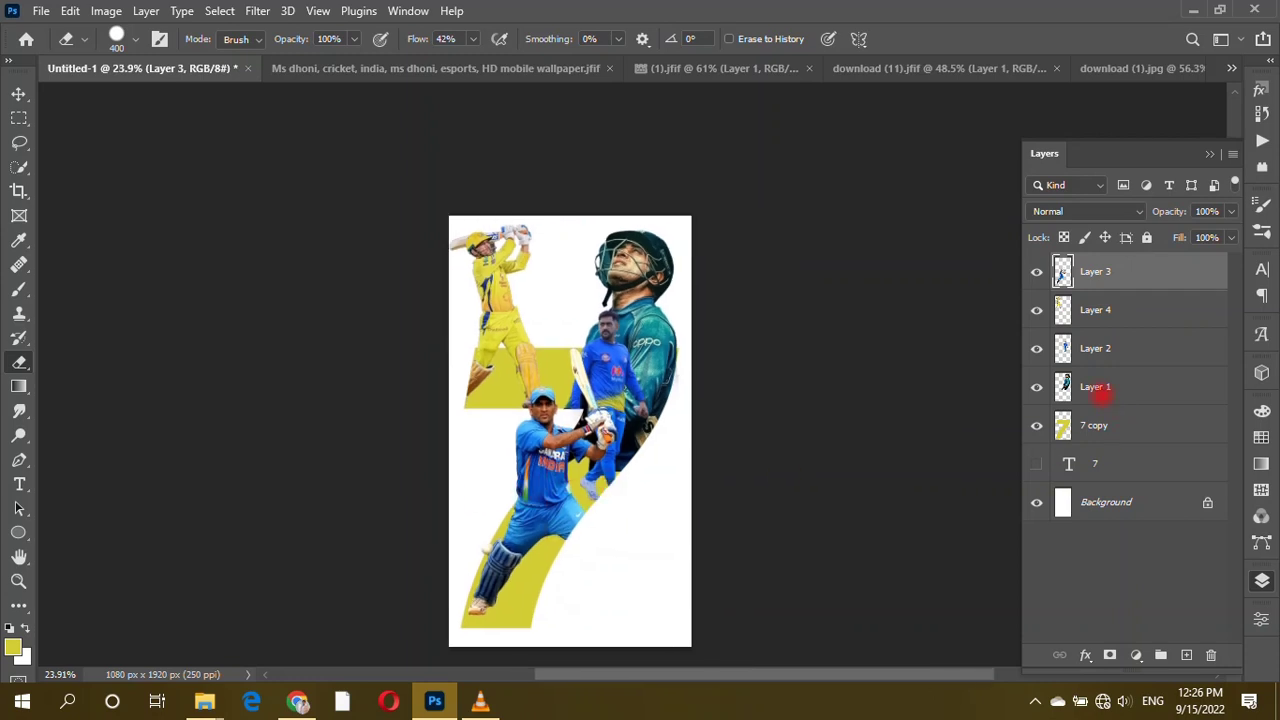
click(1135, 424)
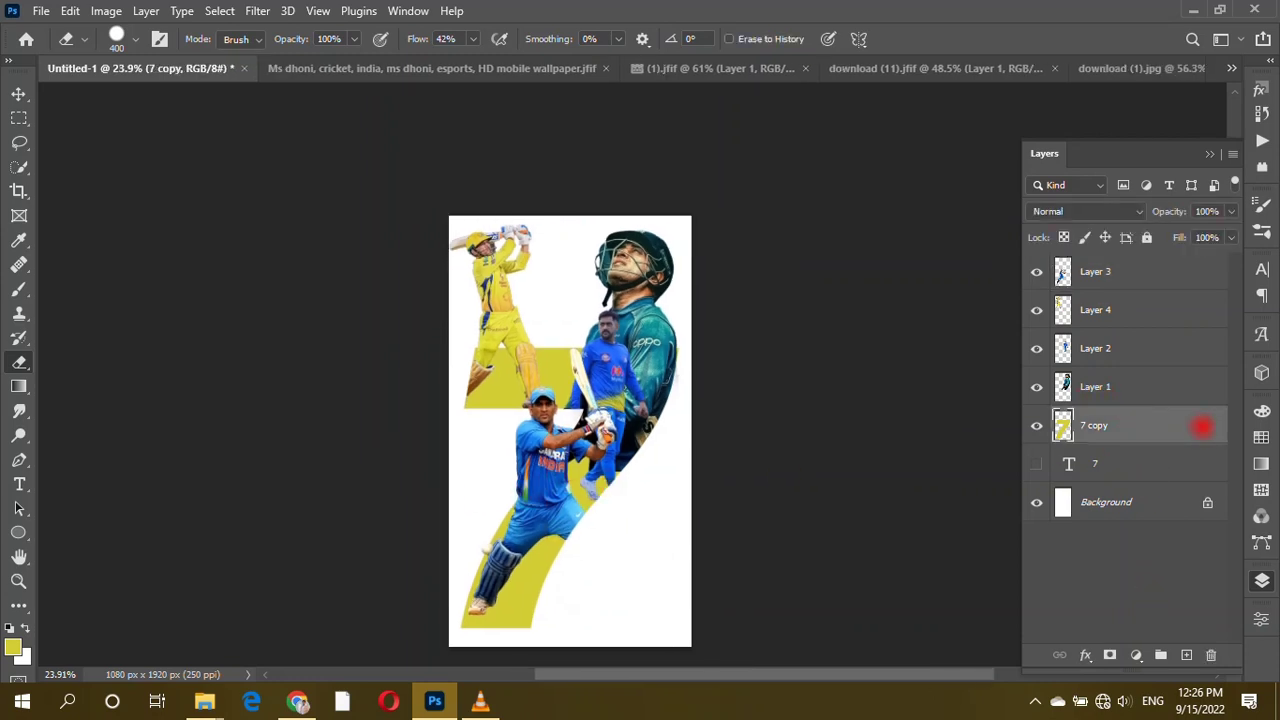
Open the 7 copy's Layer Style dialog and zoom in on the poster.
double_click(1201, 427)
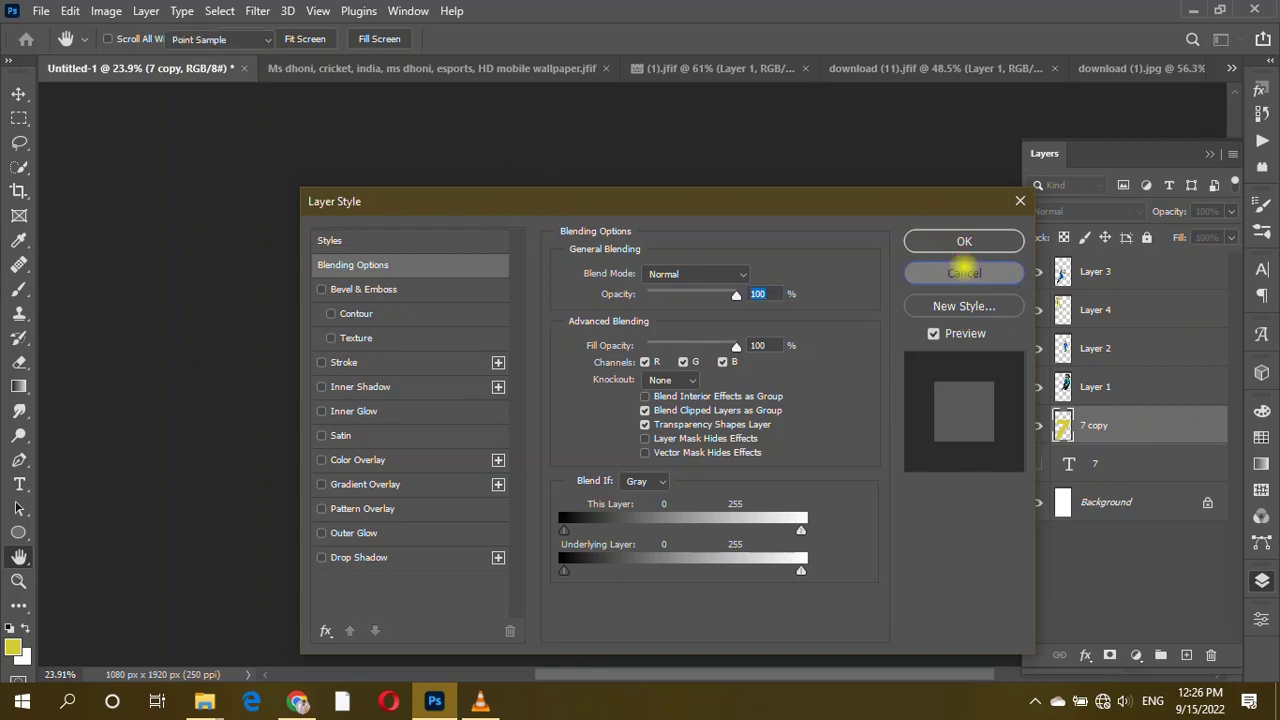
click(964, 270)
key(e)
scroll(563, 317, up, 1)
scroll(545, 291, up, 1)
scroll(545, 291, up, 1)
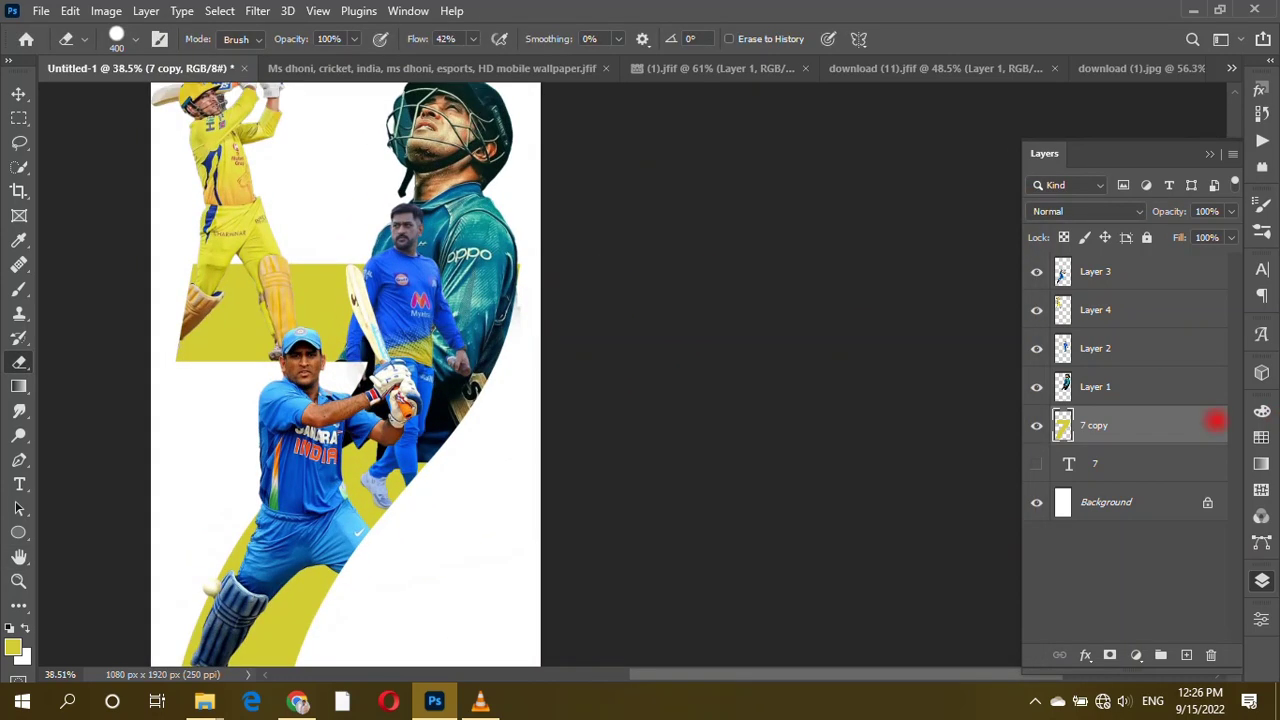
double_click(1214, 422)
drag(573, 201, 881, 157)
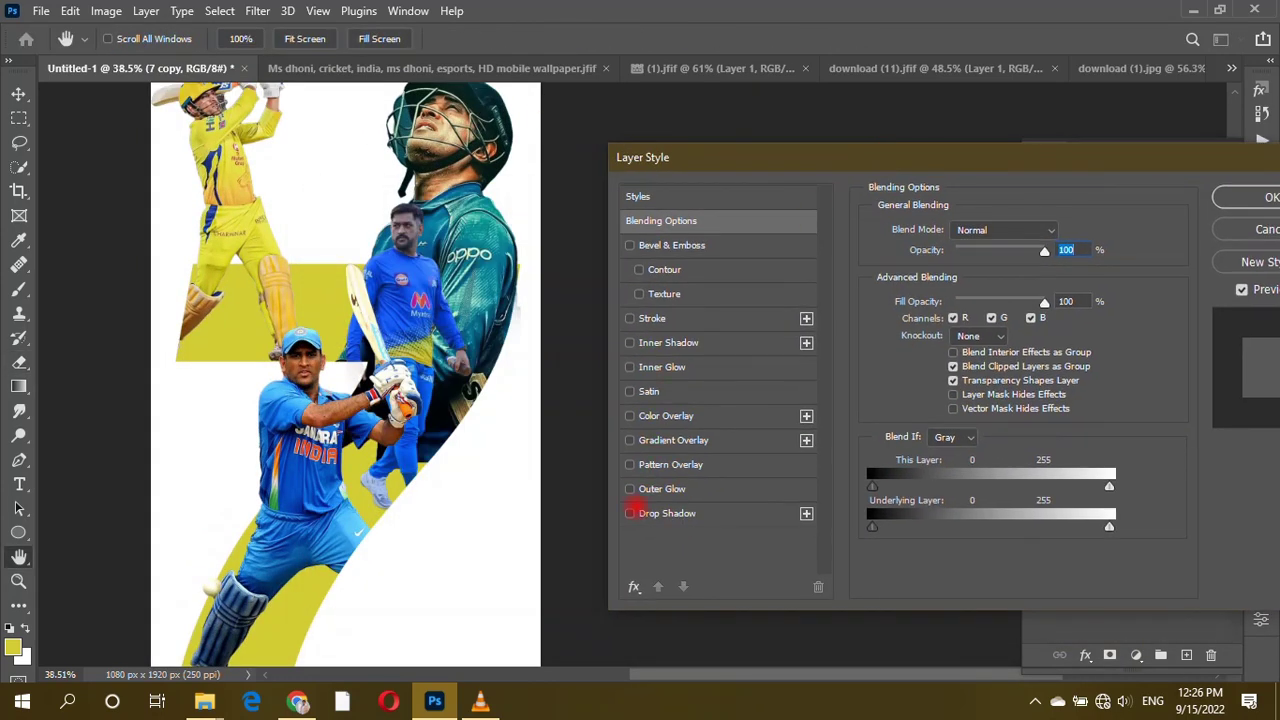
Add an Inner Shadow to the 7 with Size 30 px and Choke 40%, then make Layer 1 active.
click(629, 342)
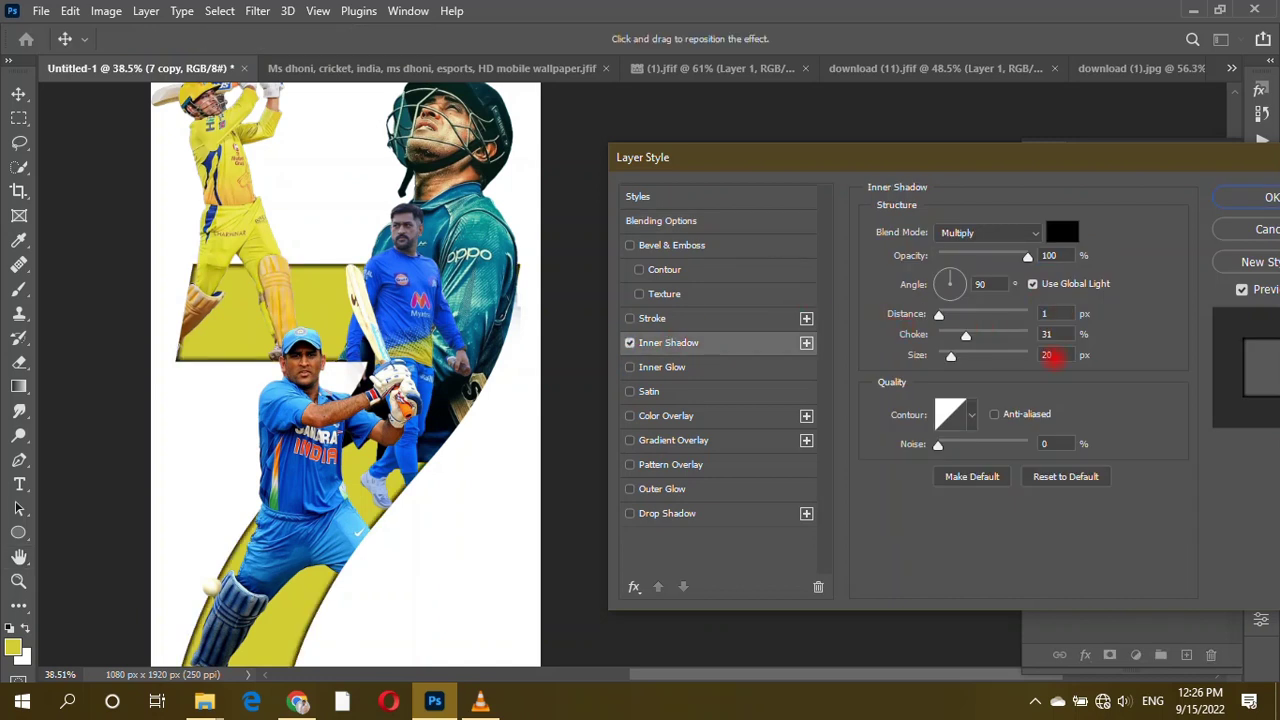
click(1047, 355)
scroll(1053, 355, up, 10)
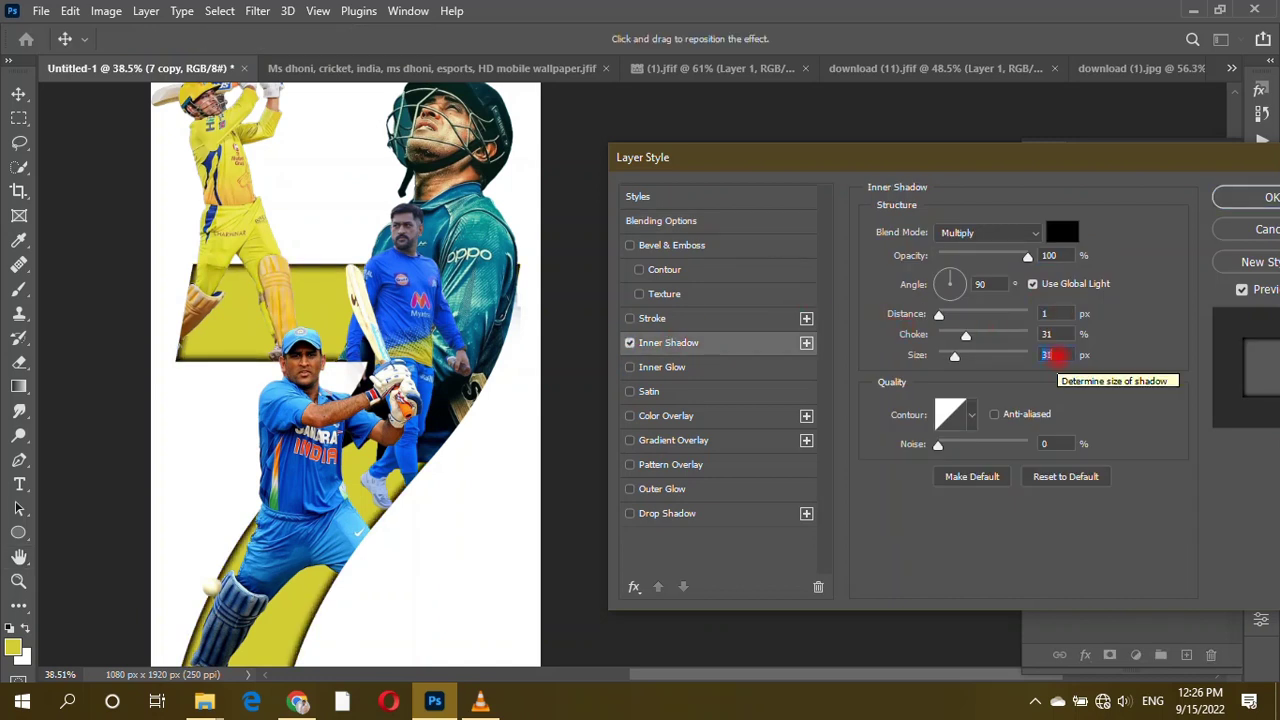
click(1047, 334)
scroll(1060, 331, up, 9)
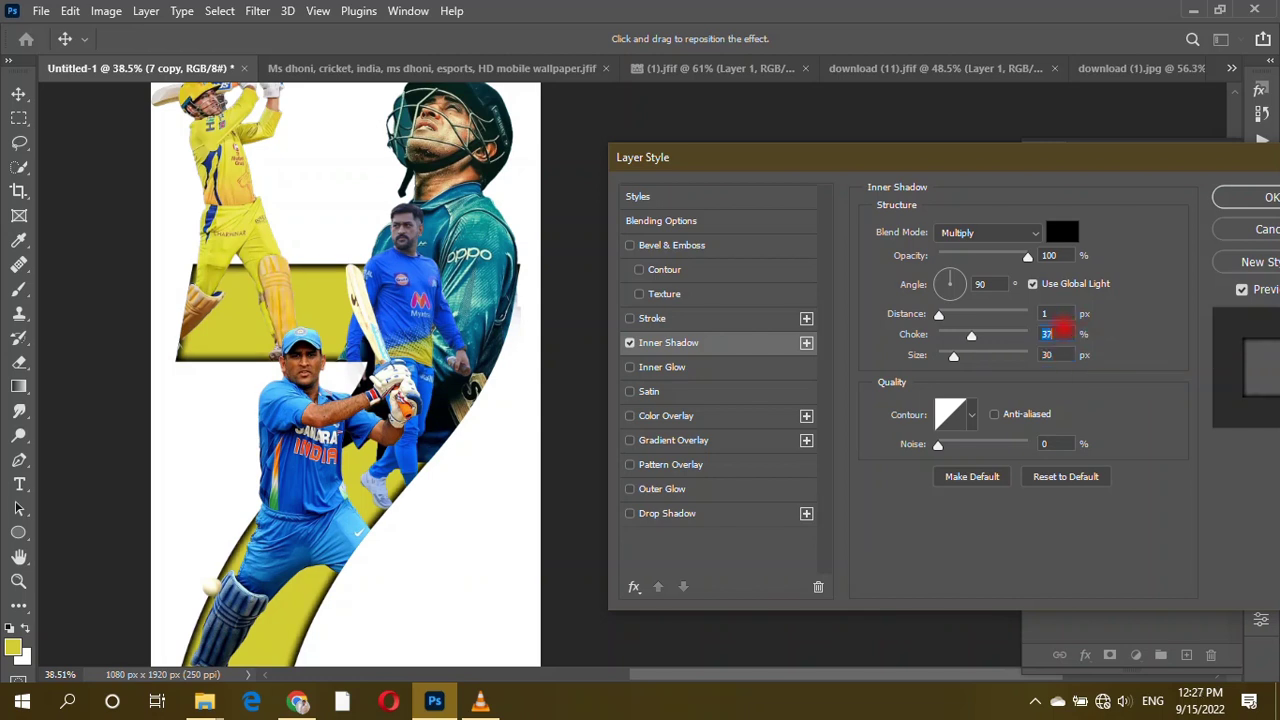
key(Return)
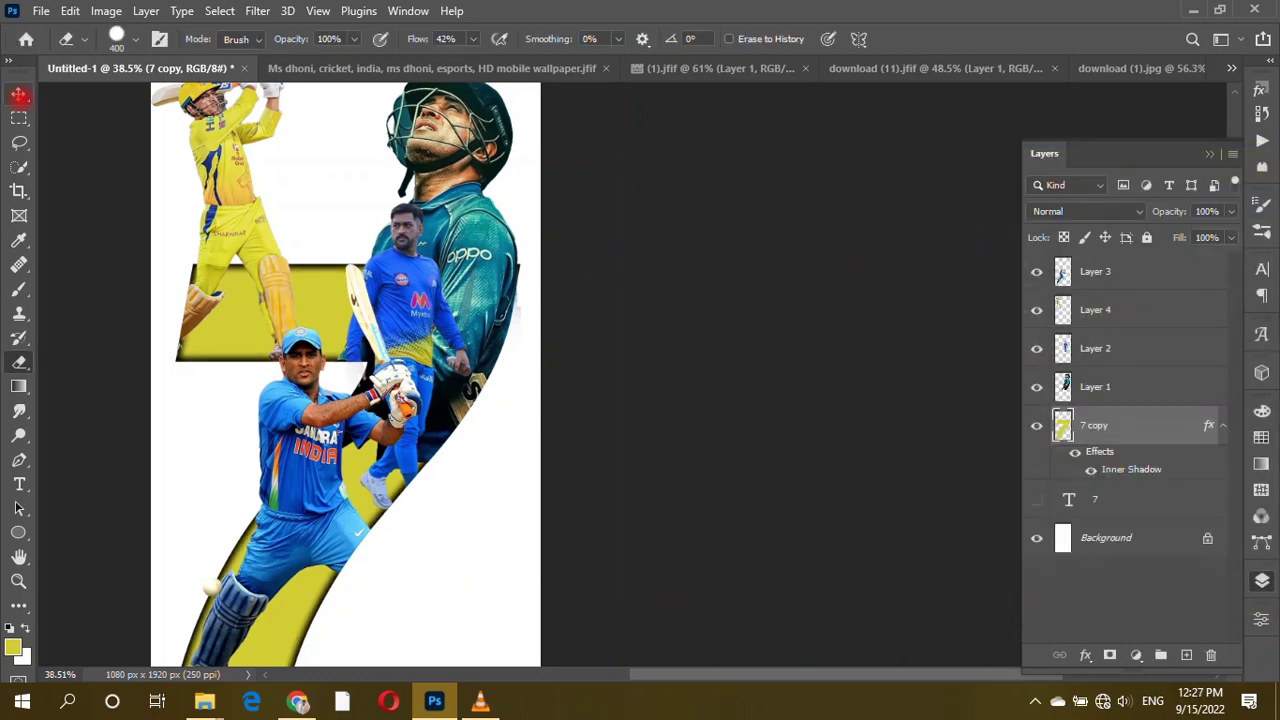
click(18, 96)
scroll(651, 297, down, 2)
click(1105, 385)
Pick a soft brush and sample the 7's yellow as the background colour.
scroll(763, 353, down, 1)
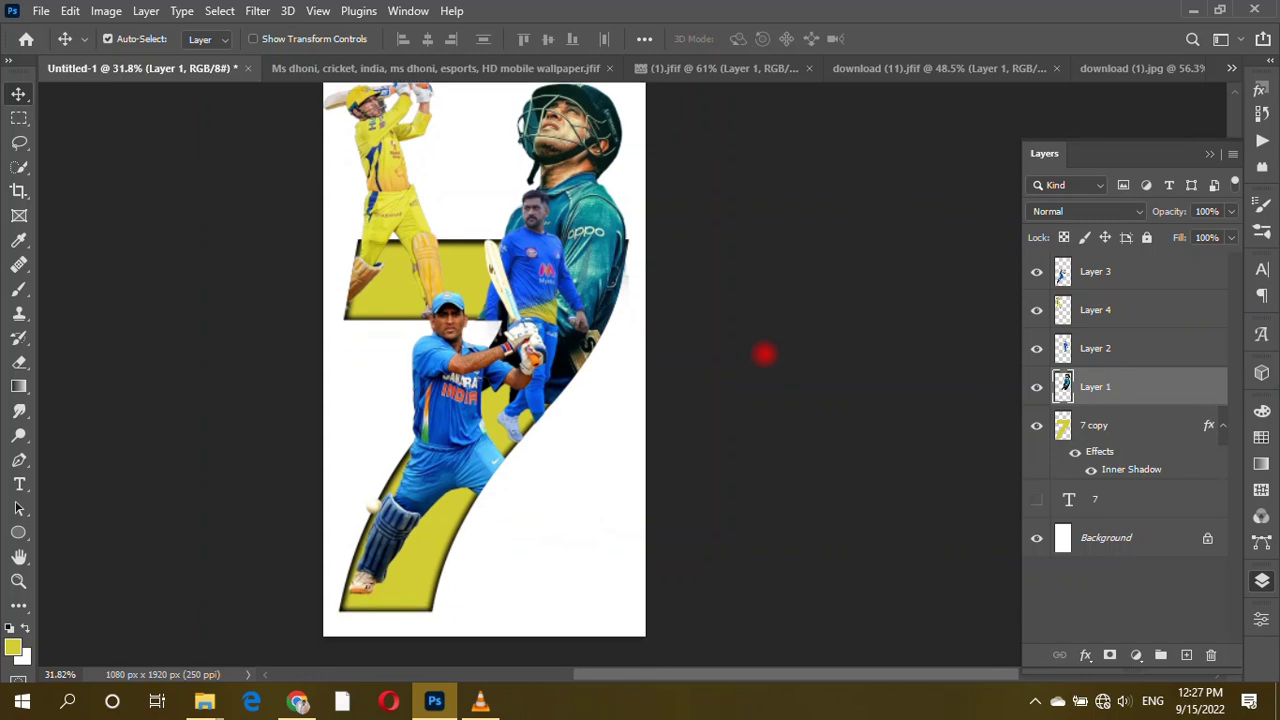
click(18, 289)
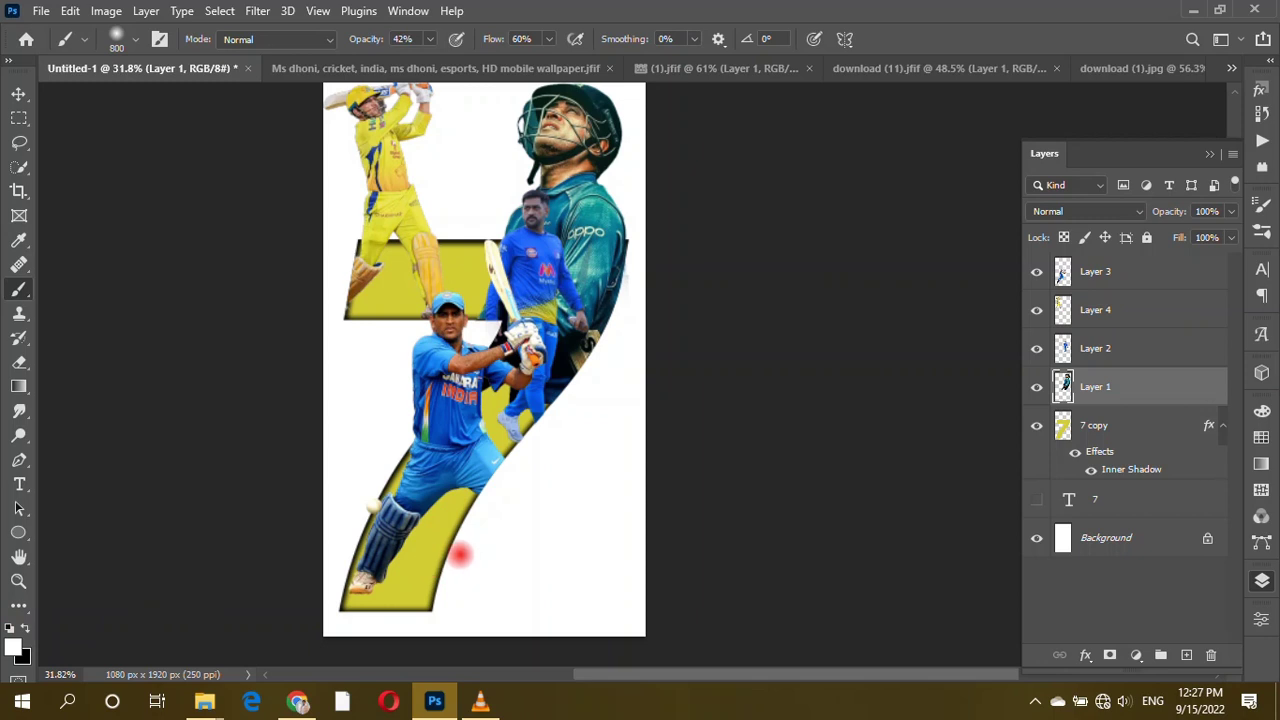
click(22, 655)
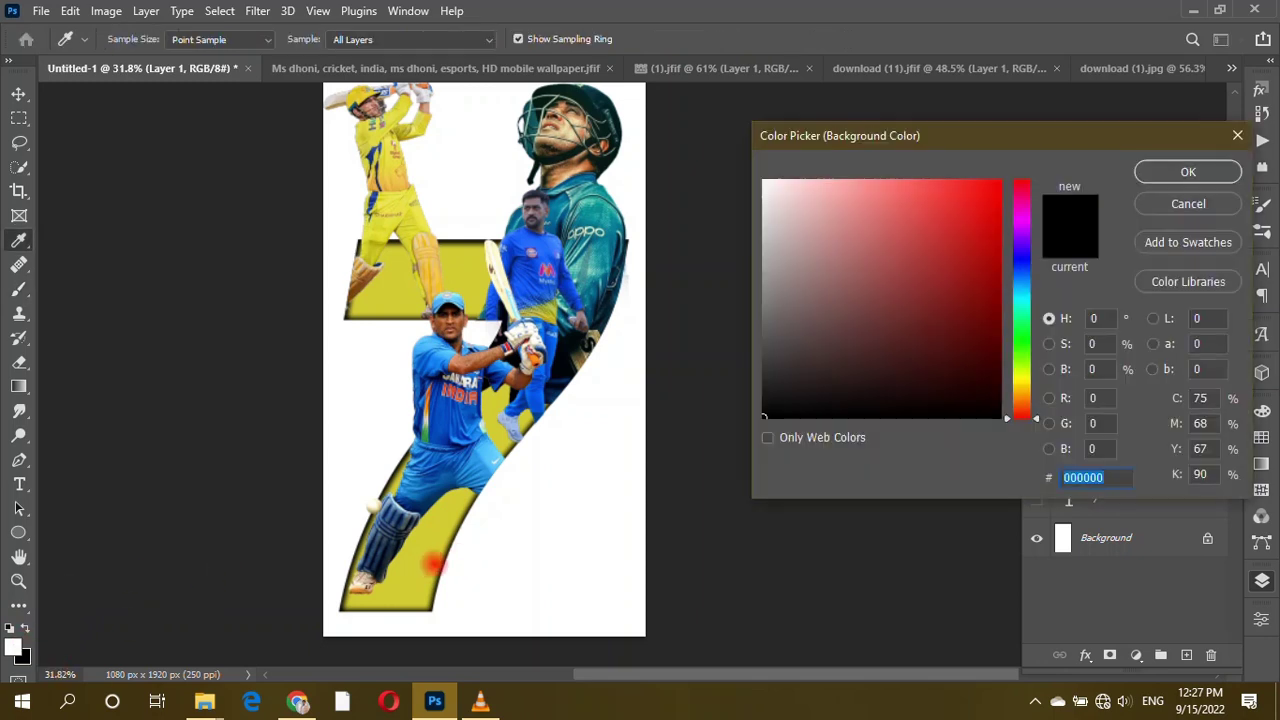
click(430, 557)
click(1186, 171)
mouse_move(580, 427)
mouse_down()
mouse_move(178, 571)
mouse_move(109, 611)
mouse_up()
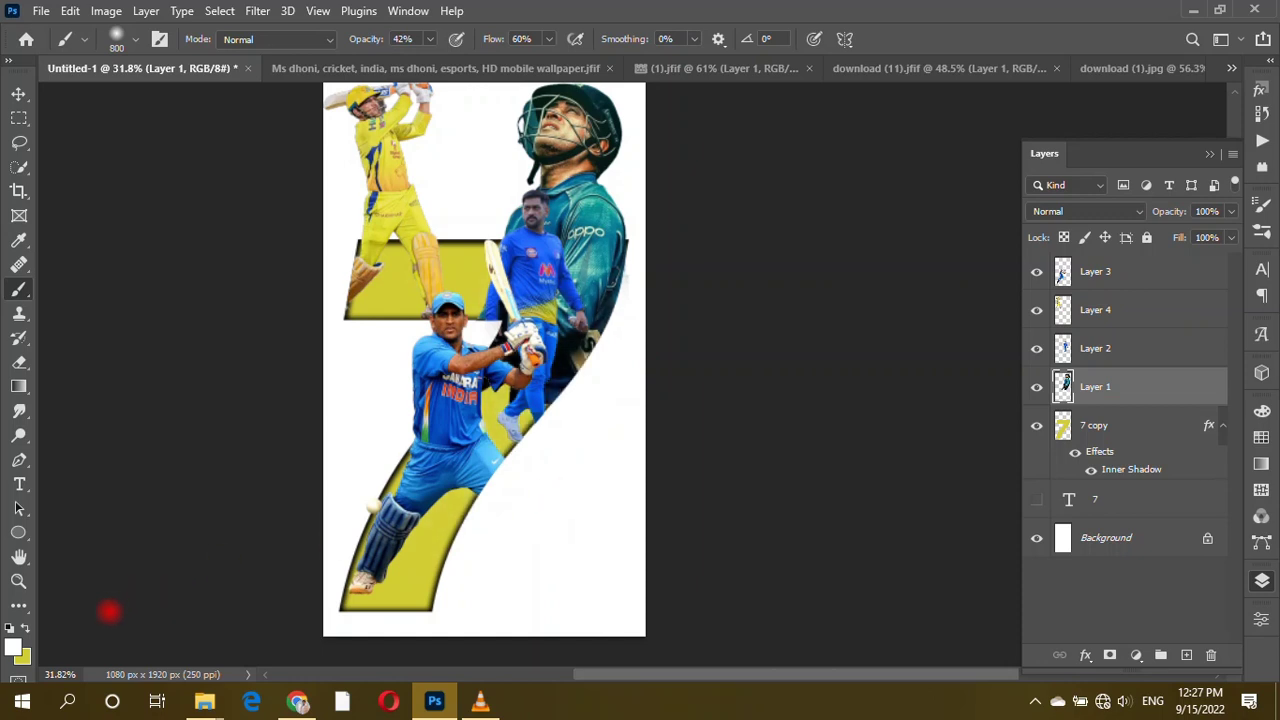
drag(536, 368, 566, 322)
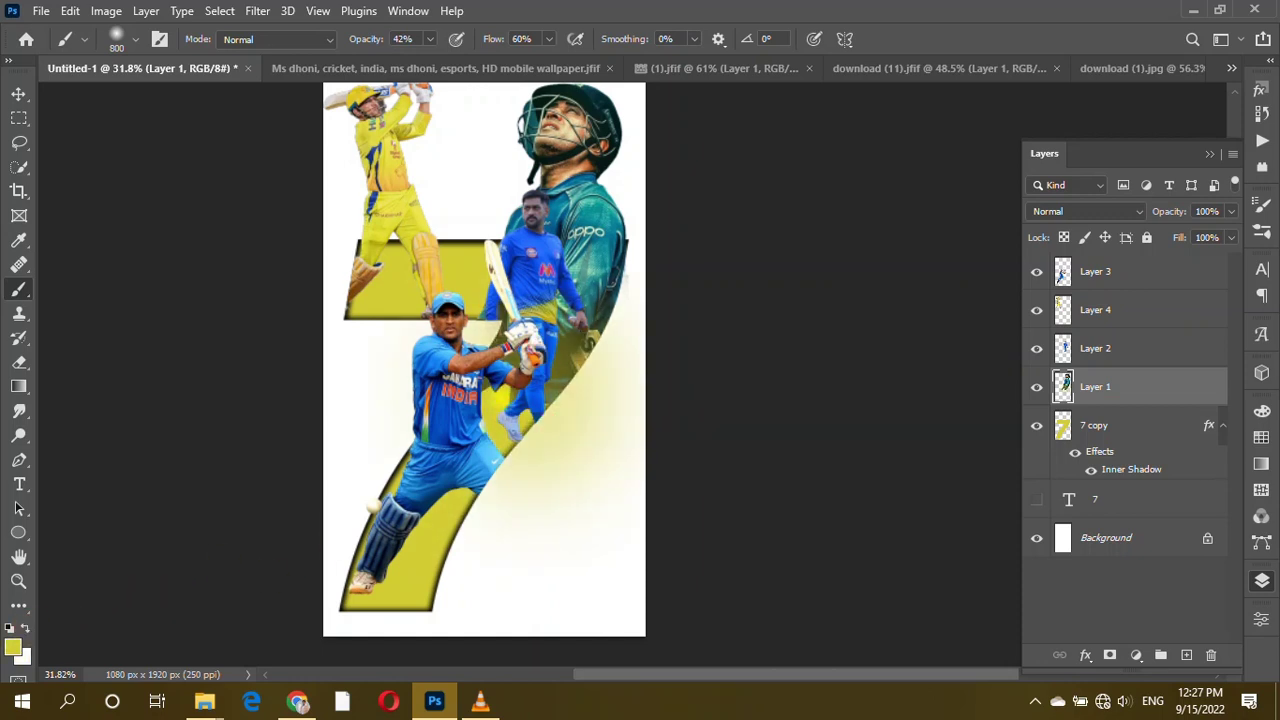
key(ctrl+z)
key(ctrl+z)
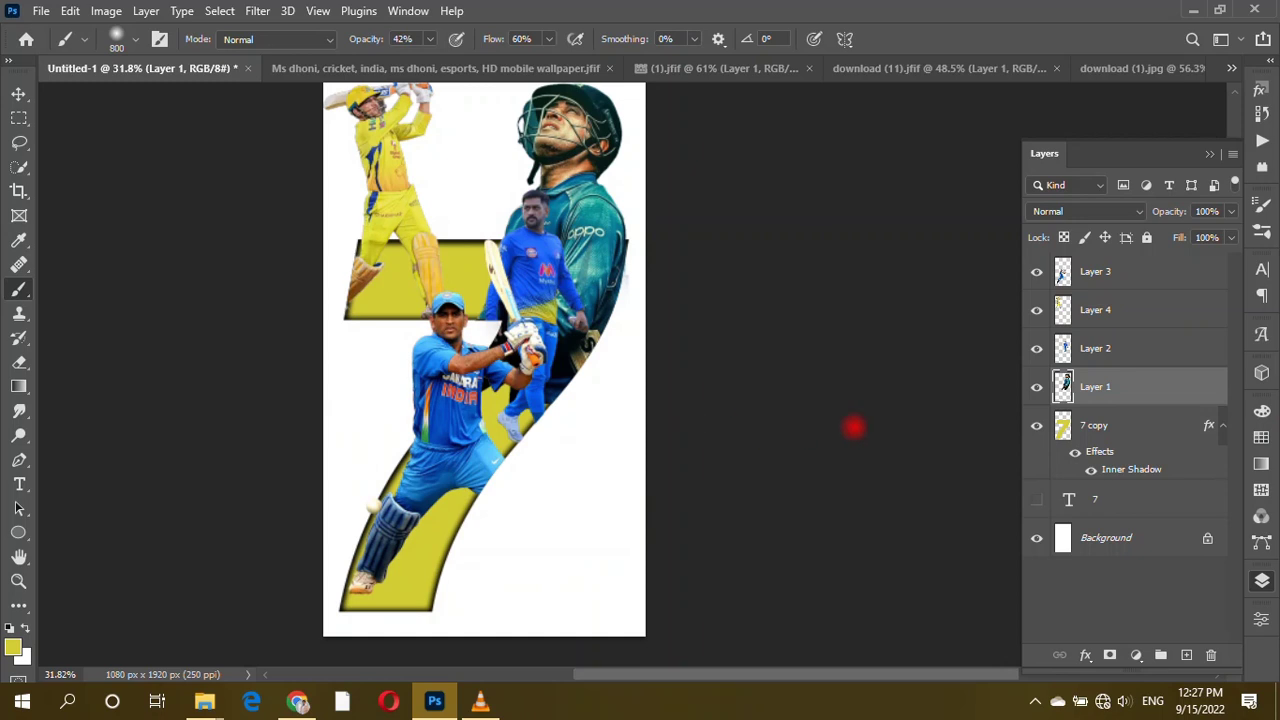
Paint yellow along the batsman's edge inside the 7's loaded outline, then deselect.
ctrl+click(1062, 425)
drag(531, 404, 530, 367)
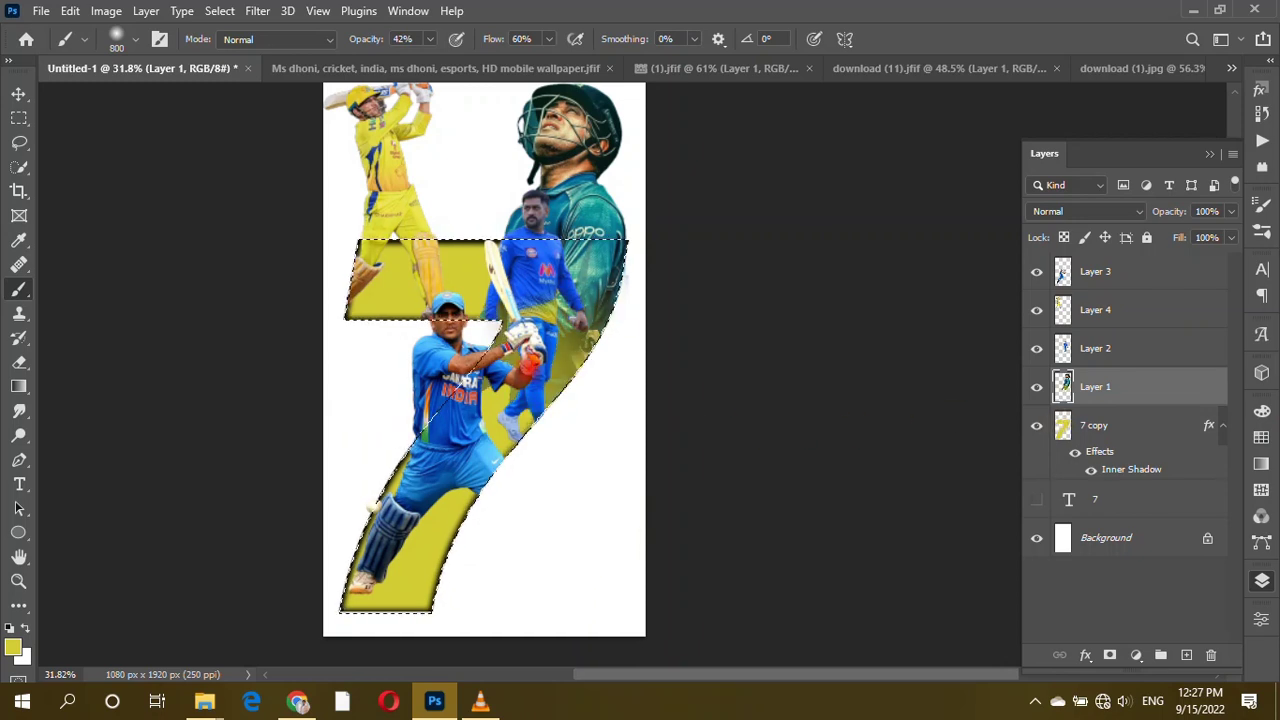
click(1143, 469)
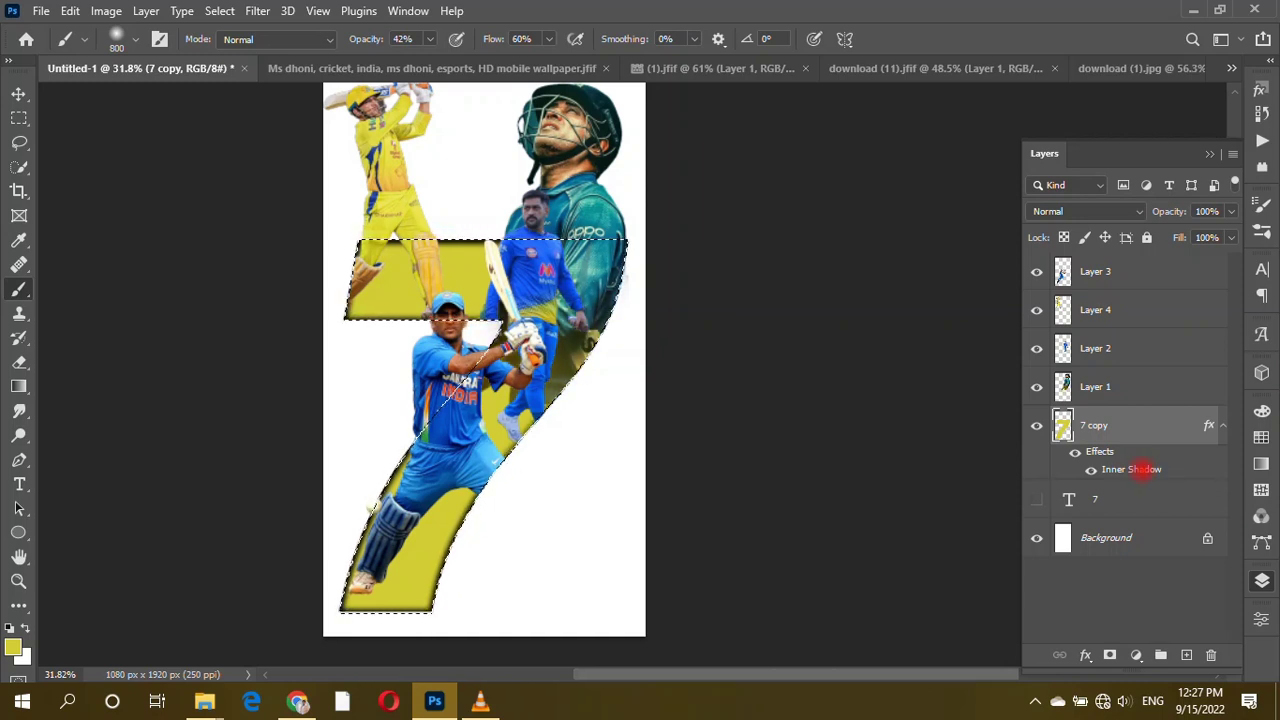
key(ctrl+d)
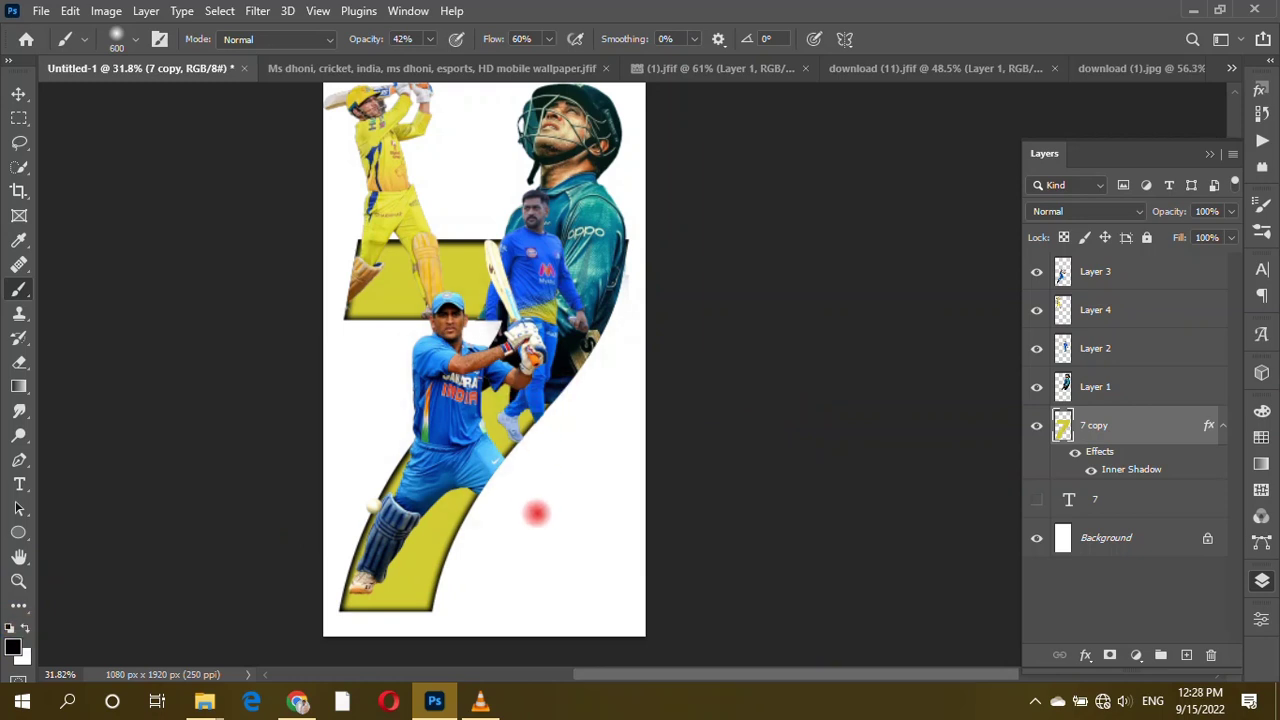
Load the yellow 7 copy as a selection and make Layer 3 active for shading.
scroll(519, 490, up, 2)
scroll(506, 489, up, 3)
click(552, 484)
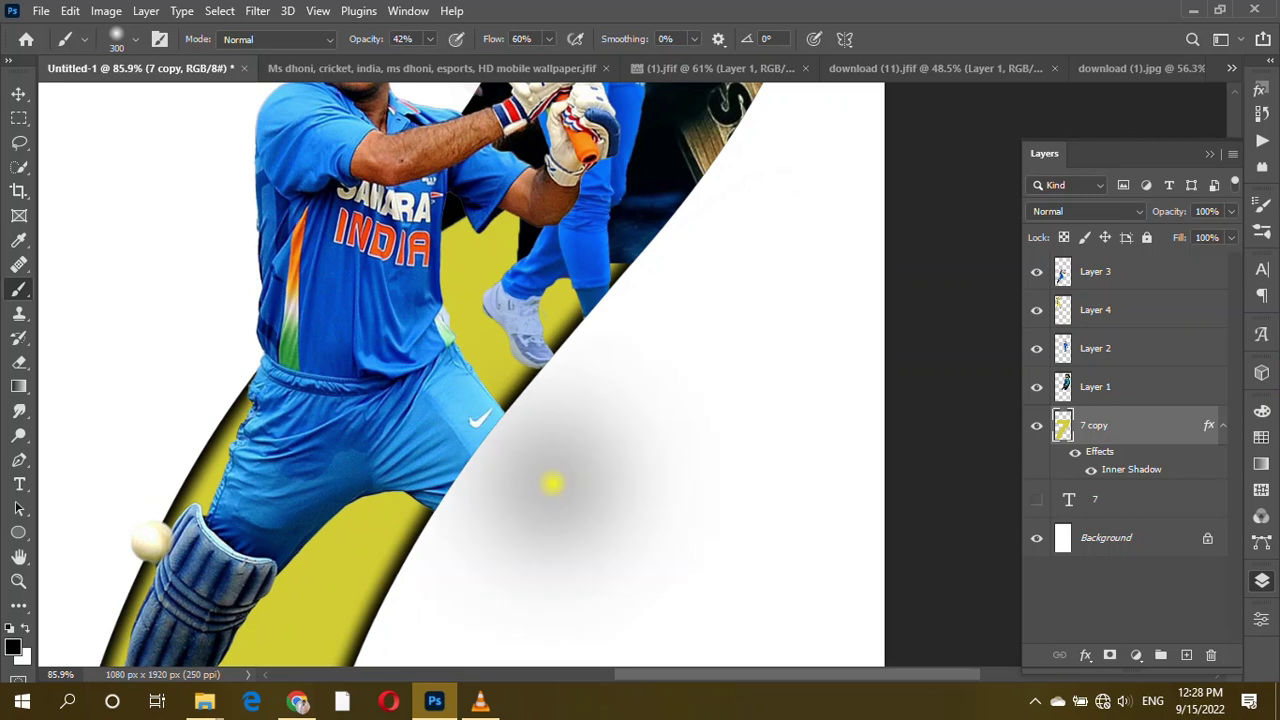
key(ctrl+z)
ctrl+click(1062, 425)
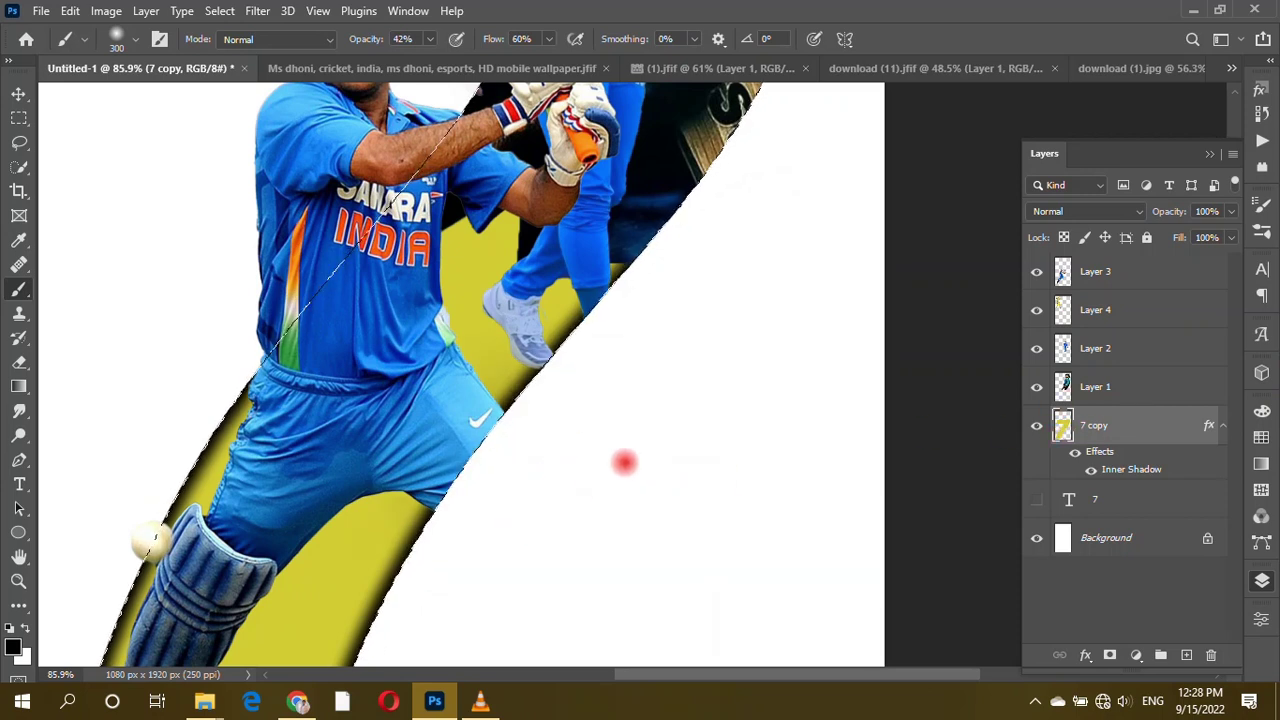
click(1143, 346)
click(1106, 274)
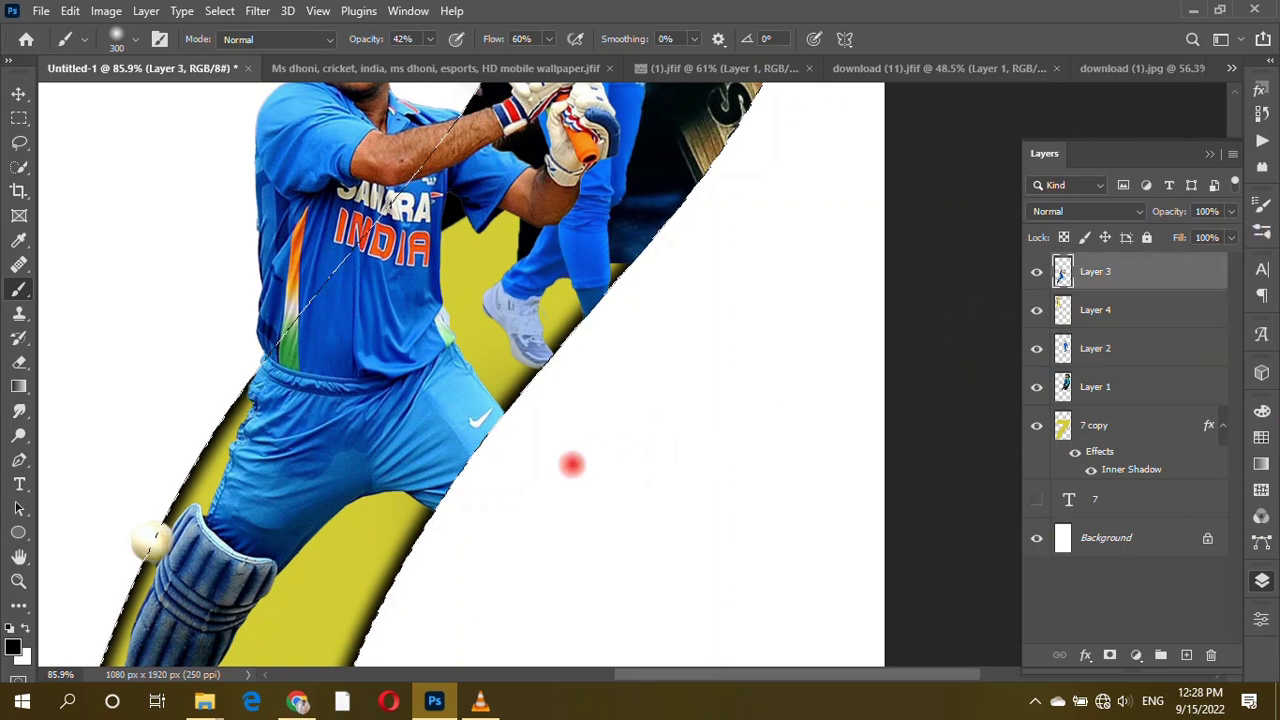
Paint a soft black shadow with a size-70 brush along the 7's diagonal white edge.
key(bracketleft)
key(bracketleft)
key(bracketleft)
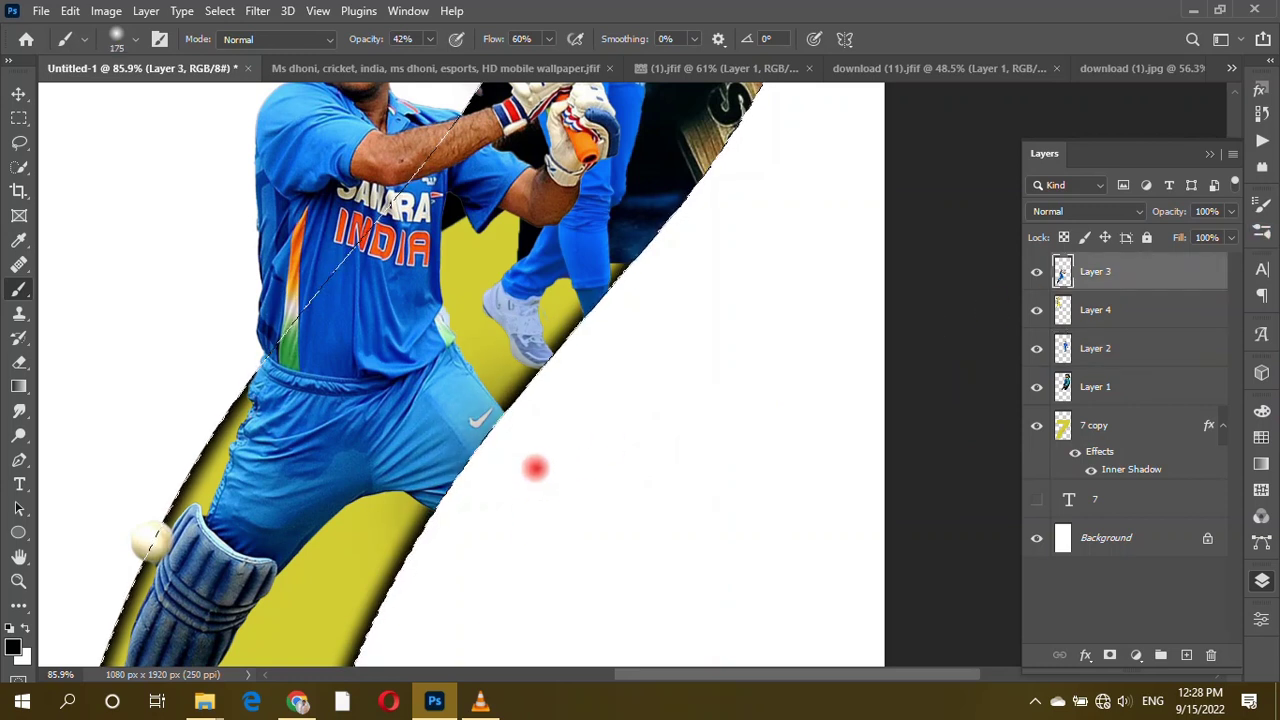
drag(514, 425, 449, 518)
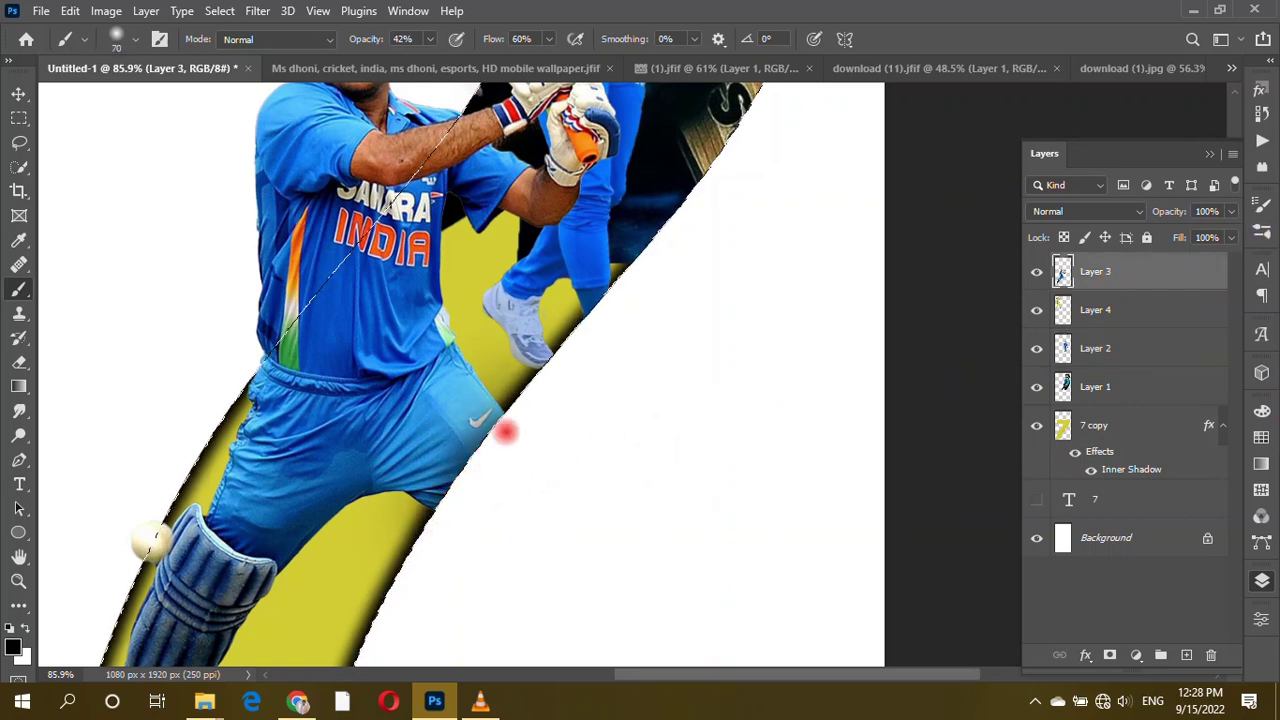
scroll(566, 449, down, 3)
scroll(511, 406, up, 6)
mouse_move(464, 463)
mouse_down()
mouse_move(500, 443)
mouse_move(537, 380)
mouse_move(636, 274)
mouse_up()
scroll(553, 374, down, 3)
scroll(725, 283, up, 2)
scroll(651, 363, down, 2)
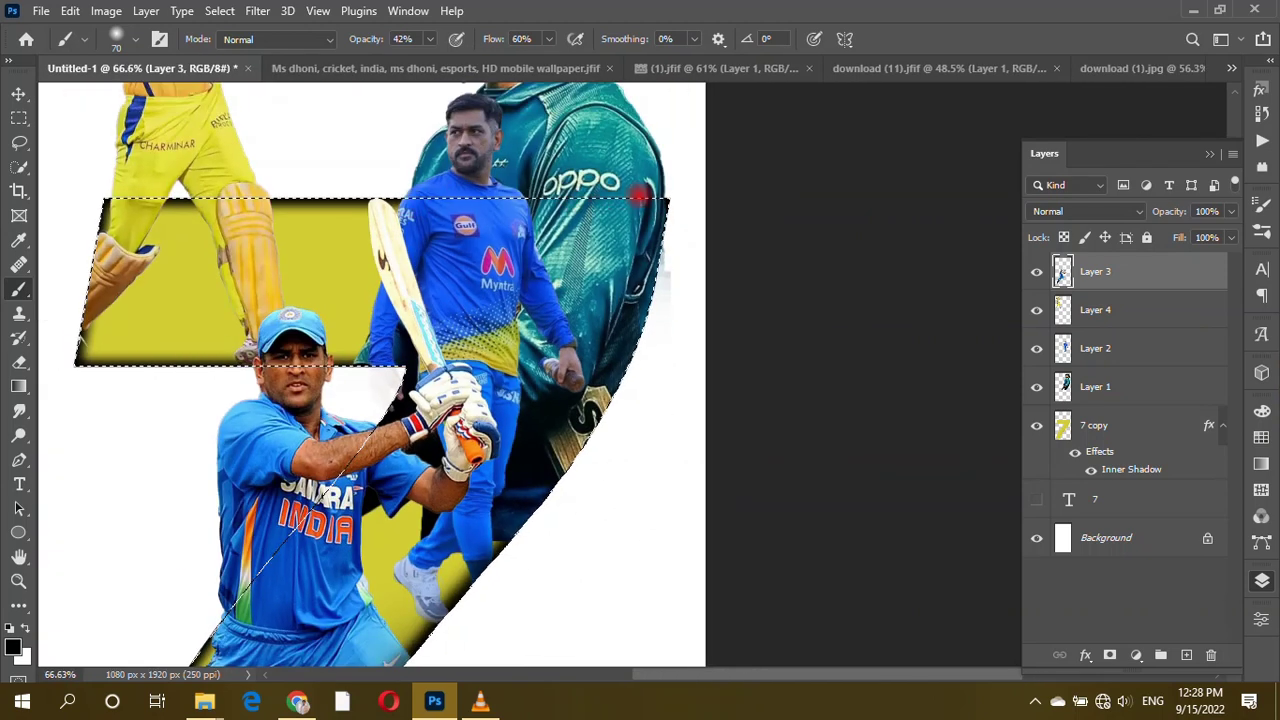
scroll(500, 450, down, 2)
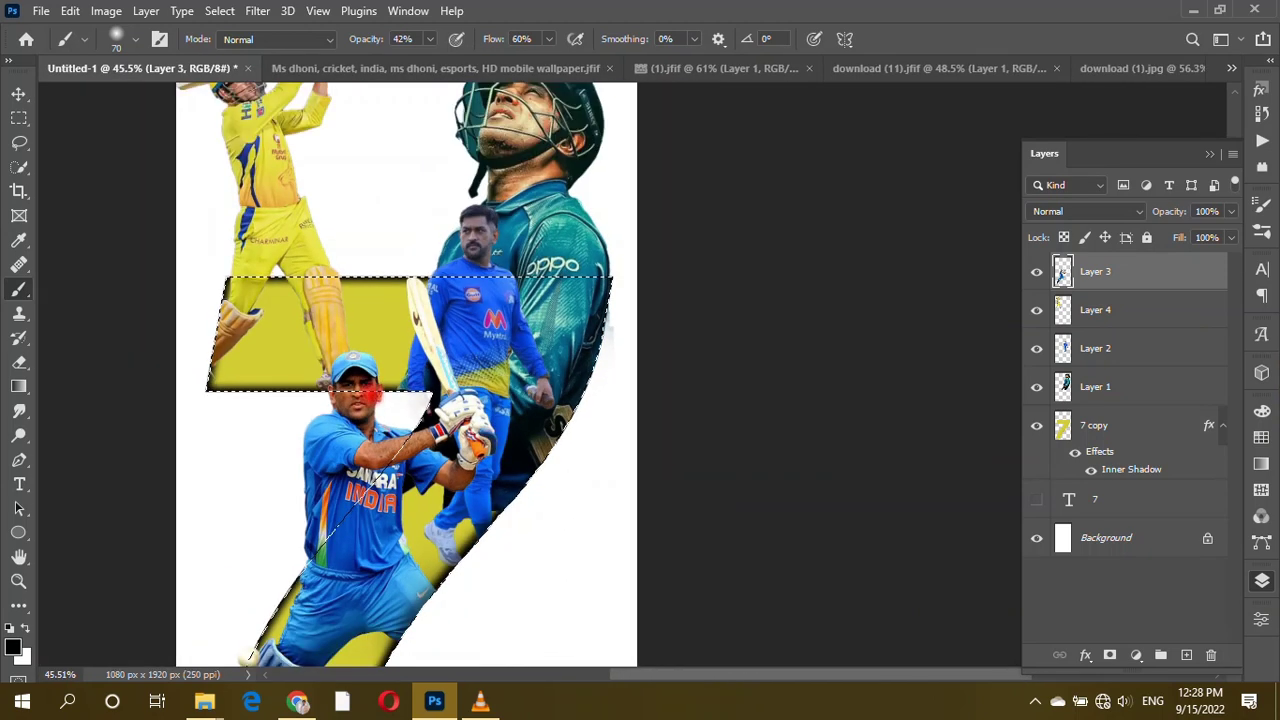
scroll(500, 450, down, 1)
scroll(414, 266, up, 1)
scroll(423, 271, up, 1)
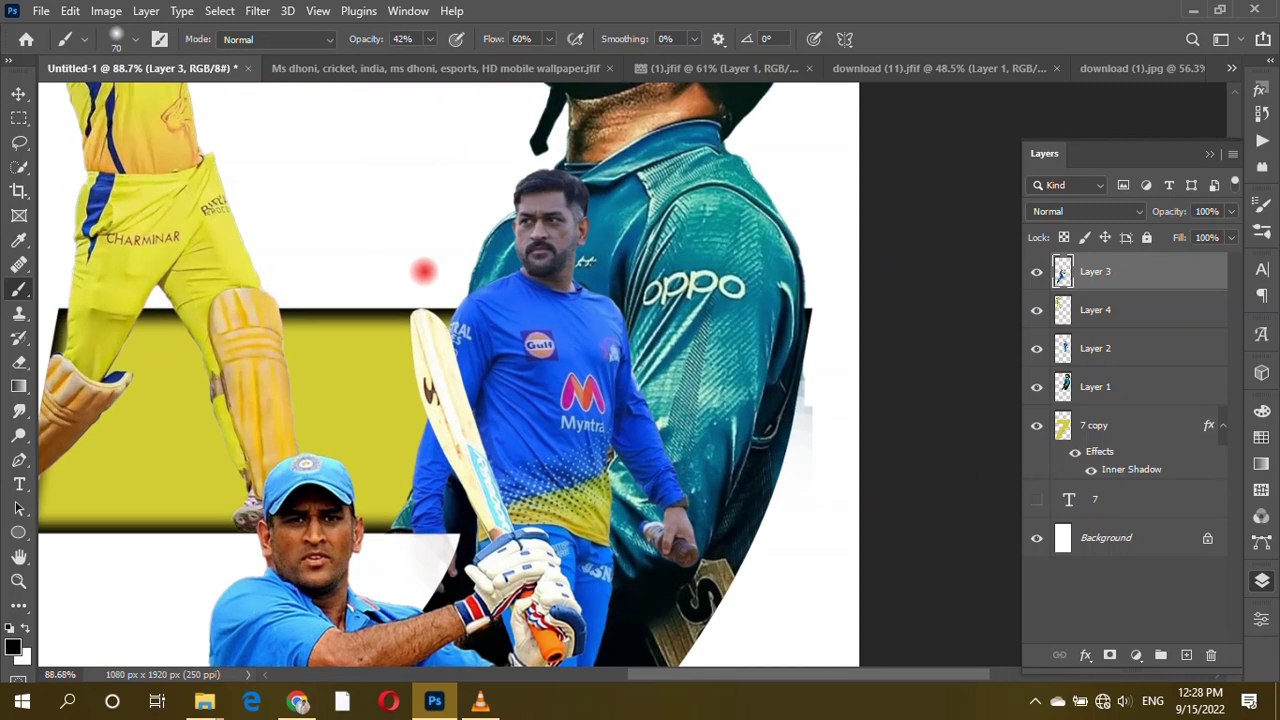
scroll(423, 271, down, 1)
scroll(519, 418, down, 2)
scroll(519, 418, down, 1)
scroll(768, 308, down, 1)
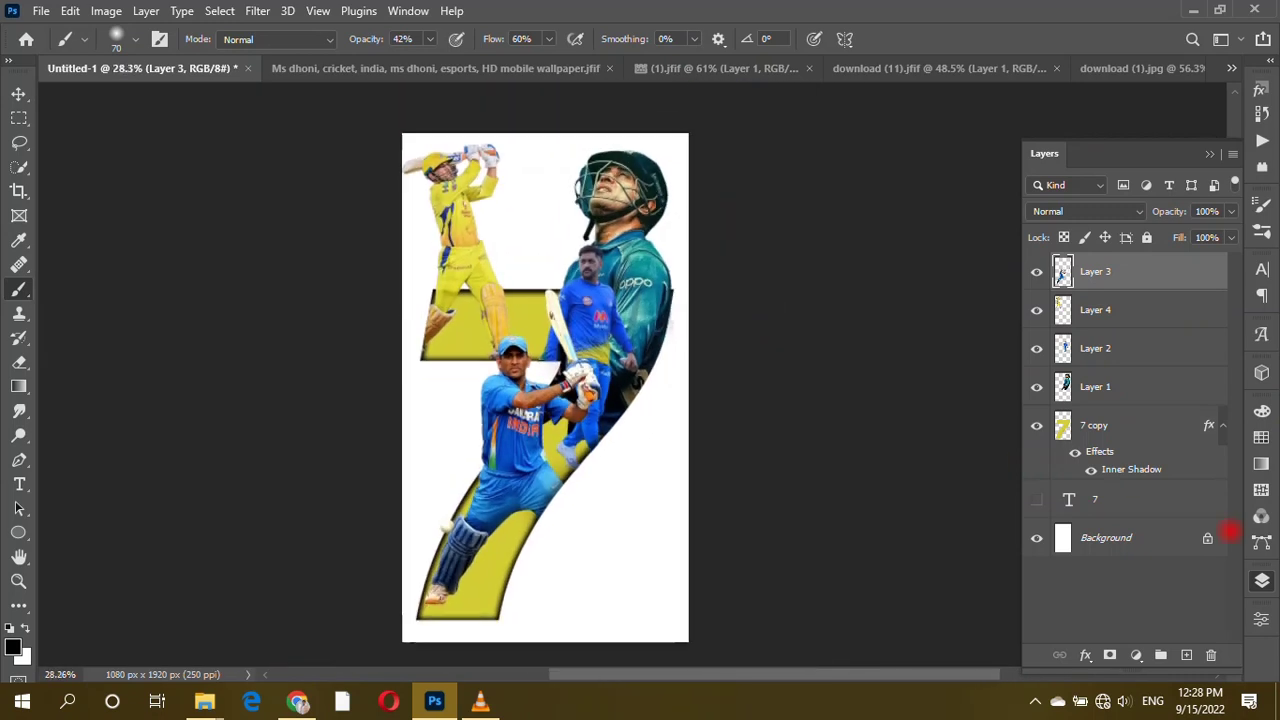
On a new layer above the Background, paint a soft green wash across the lower poster.
click(1045, 537)
click(1186, 654)
right_click(78, 577)
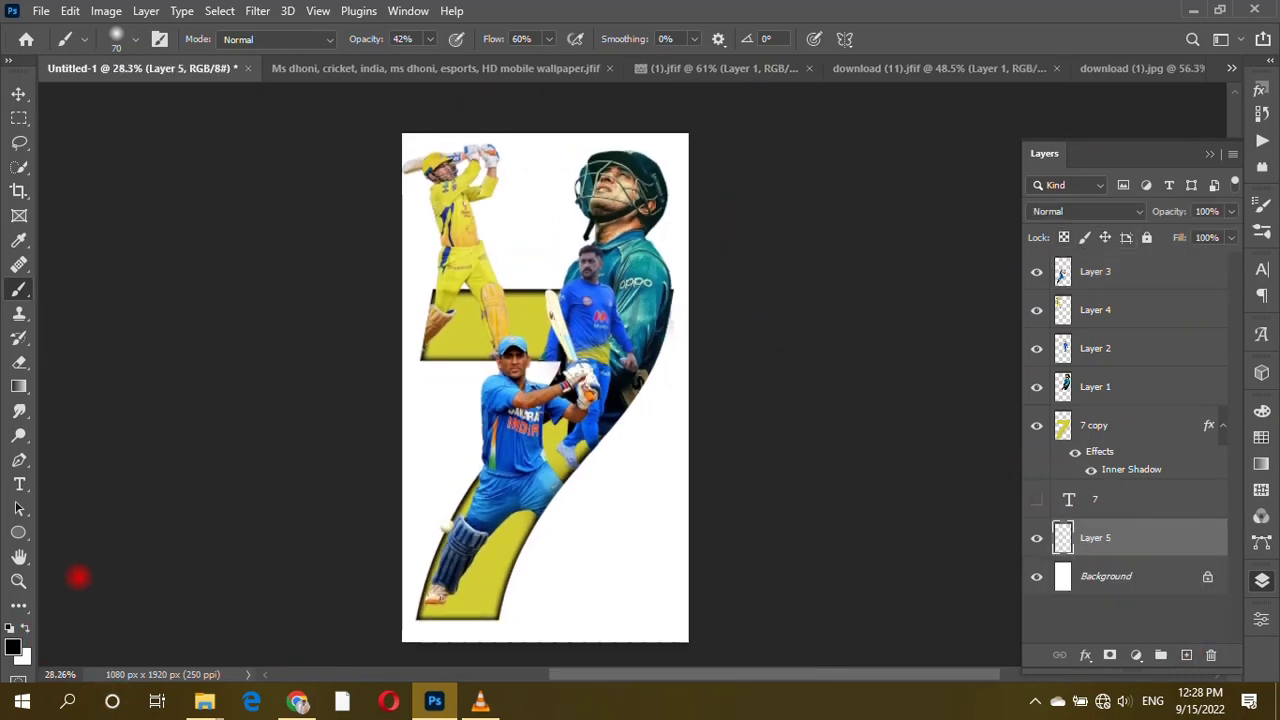
click(14, 647)
click(1021, 341)
drag(983, 249, 999, 283)
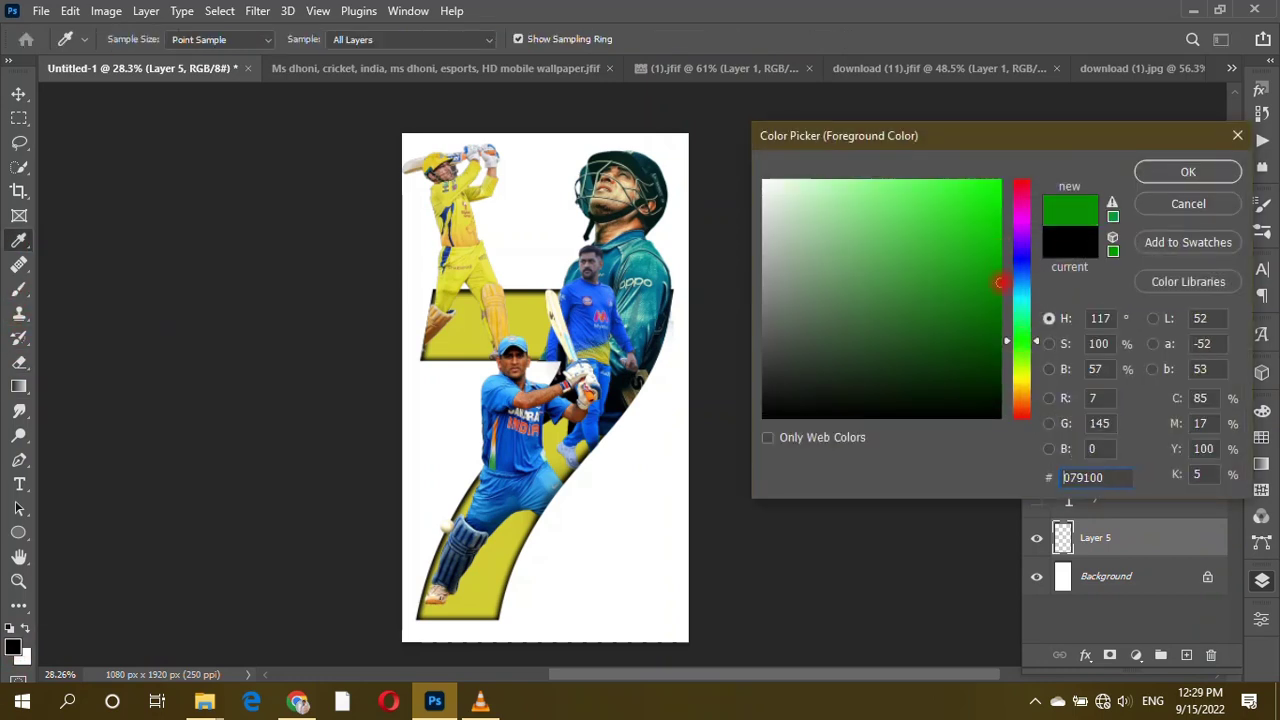
click(1160, 176)
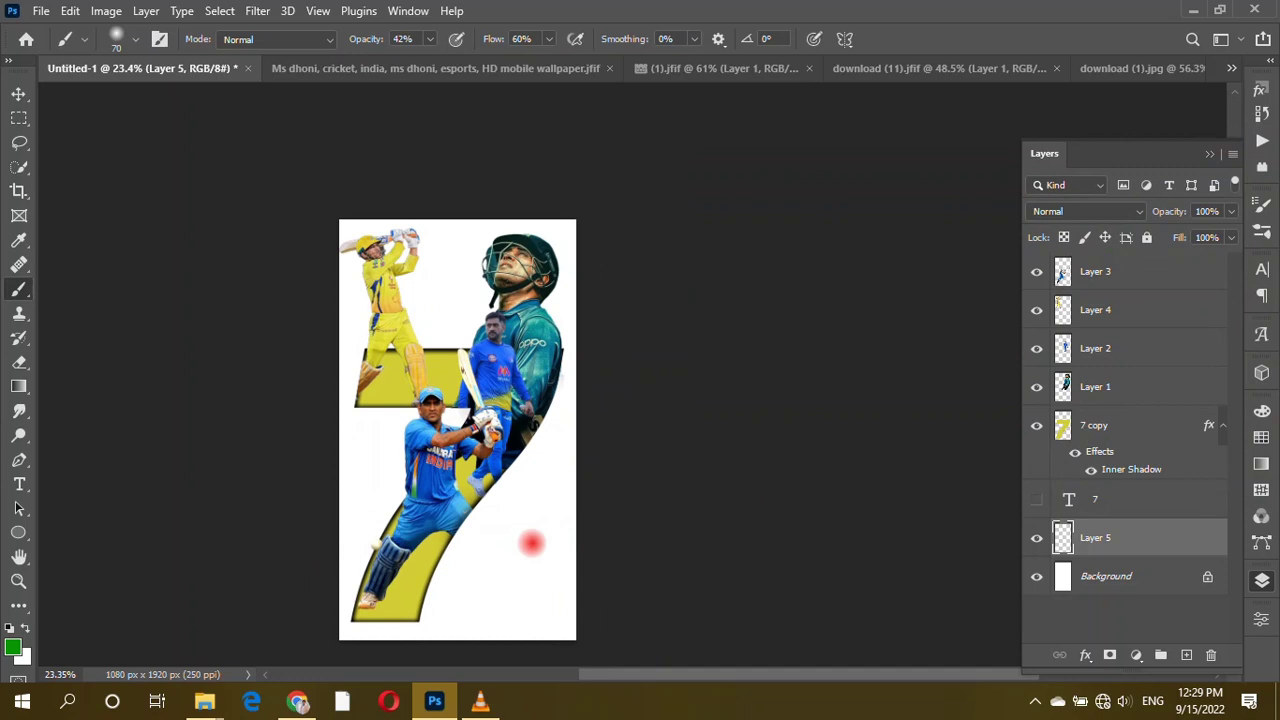
drag(383, 610, 354, 560)
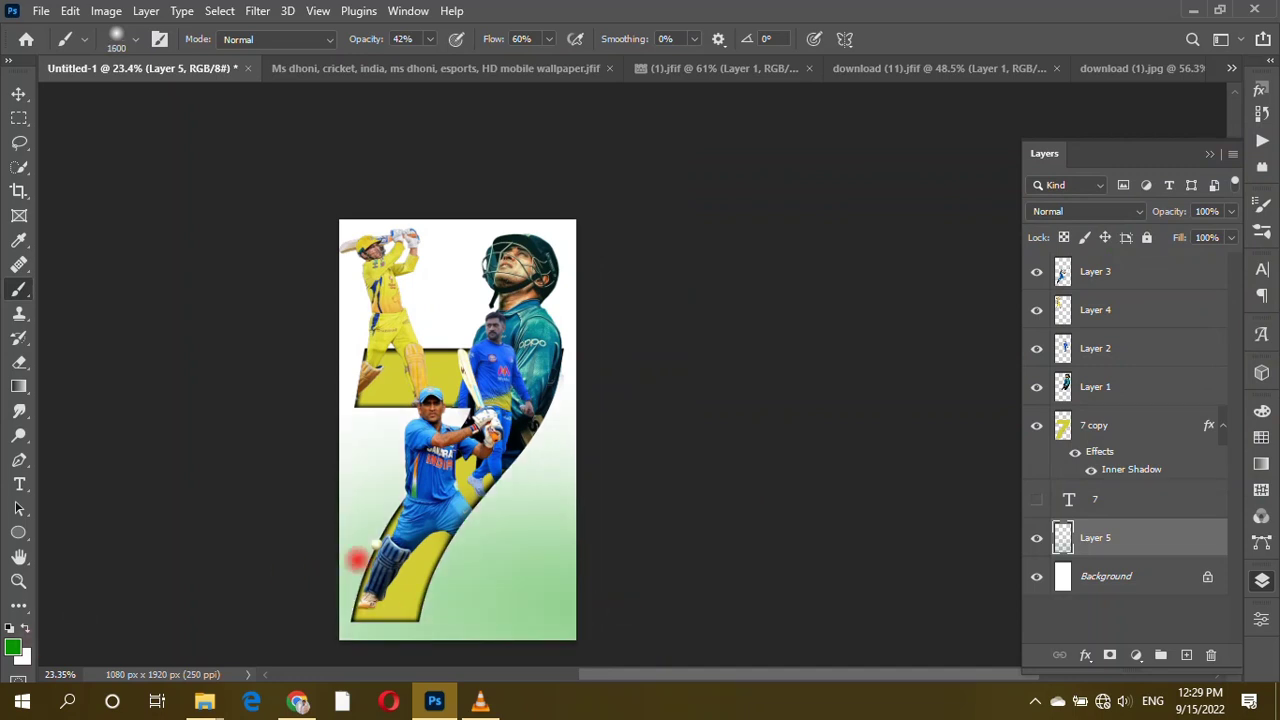
scroll(354, 560, down, 1)
drag(366, 457, 370, 390)
drag(314, 583, 703, 586)
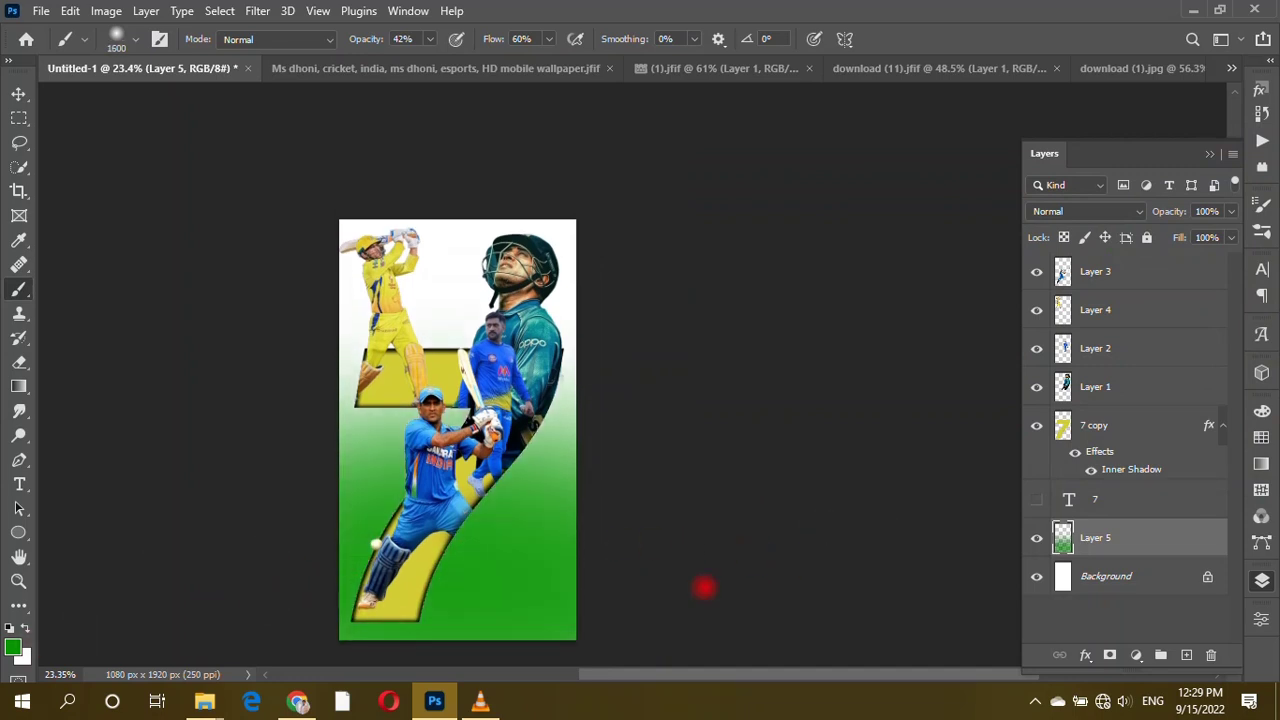
scroll(441, 425, up, 2)
Paint soft bright blue across the top of the poster.
click(12, 646)
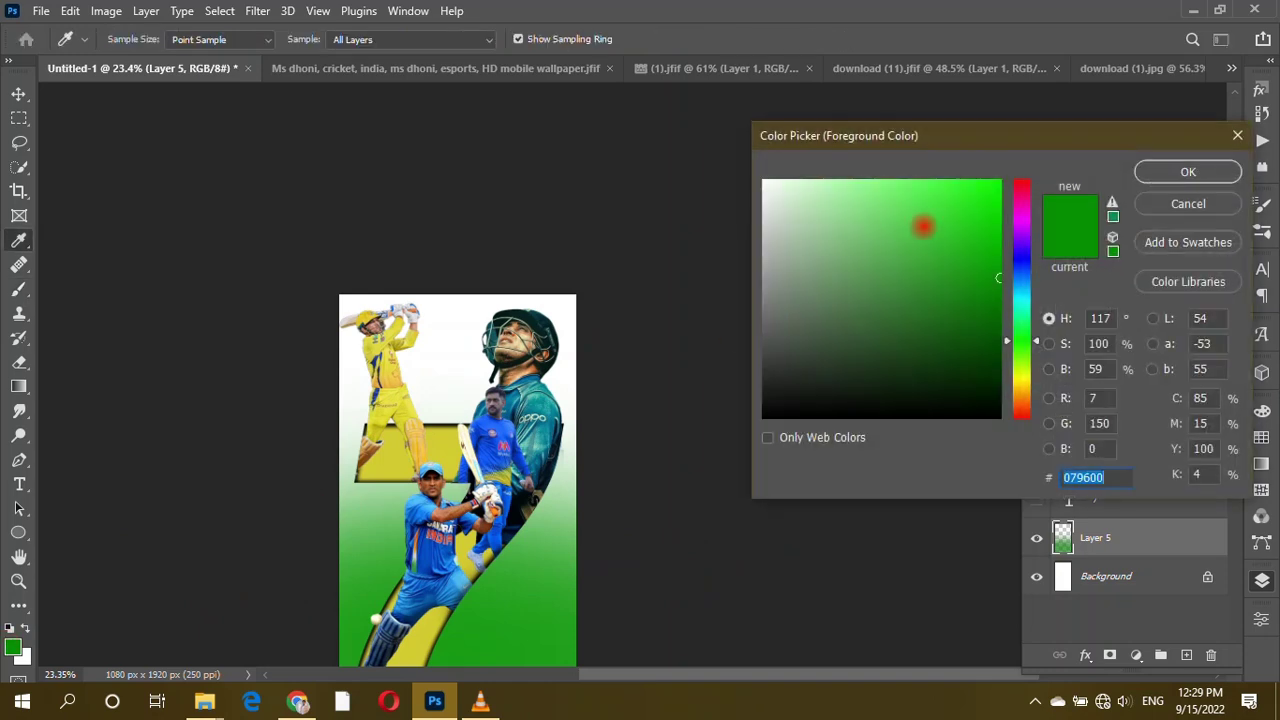
click(1030, 277)
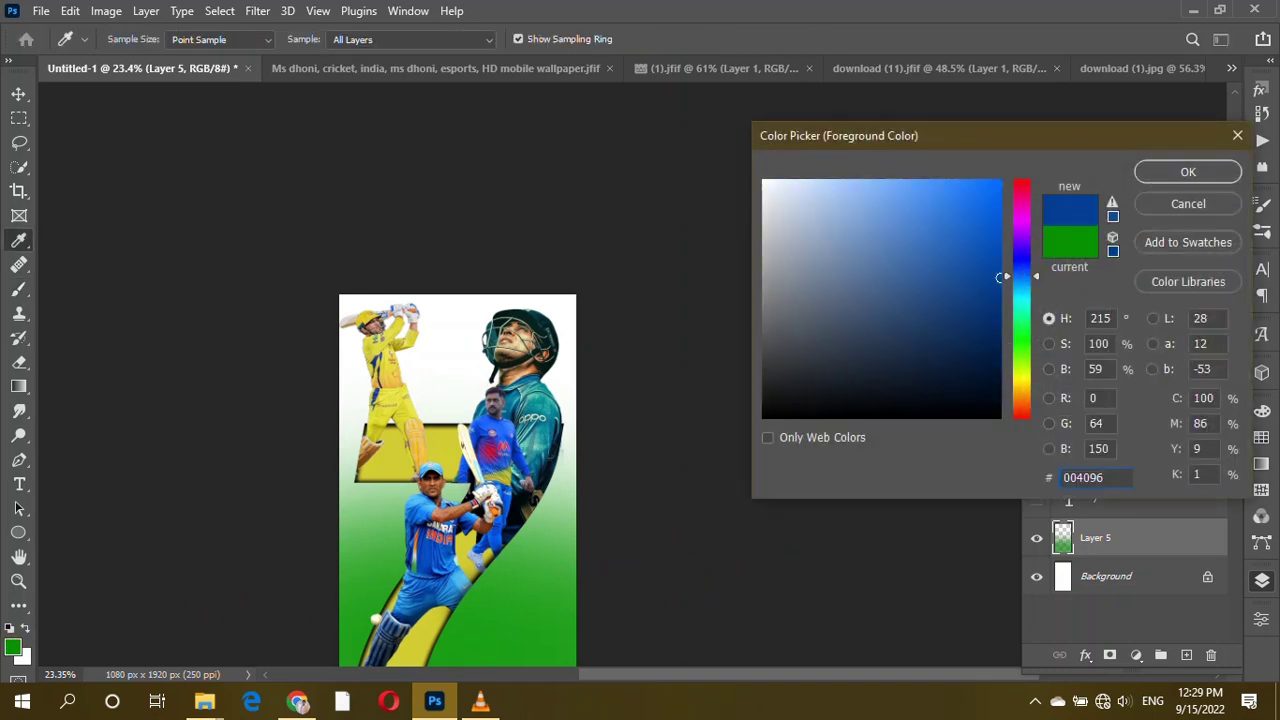
click(1069, 190)
key(Return)
key(b)
mouse_move(623, 317)
mouse_down()
mouse_move(789, 326)
mouse_move(22, 436)
mouse_move(597, 508)
mouse_move(608, 323)
mouse_move(643, 360)
mouse_up()
scroll(566, 355, up, 2)
scroll(569, 359, up, 2)
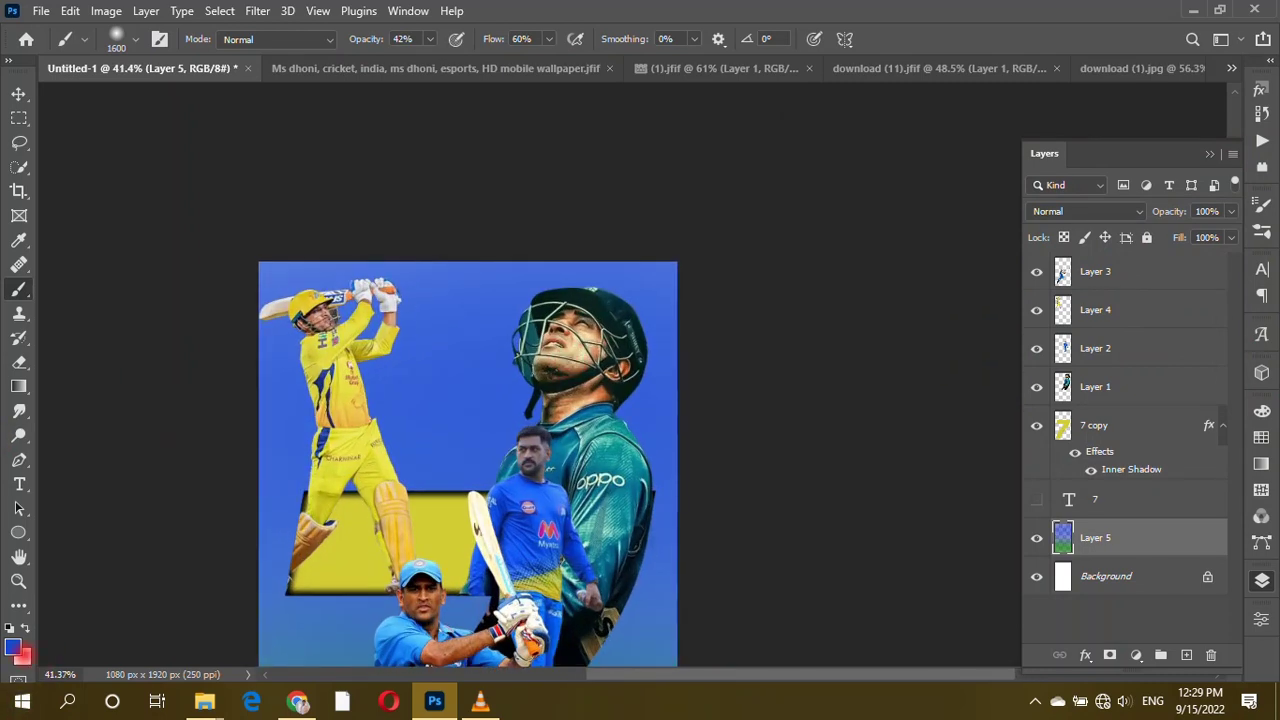
Brush soft white strokes with a smaller brush across the top of the background.
click(12, 646)
click(762, 182)
key(Return)
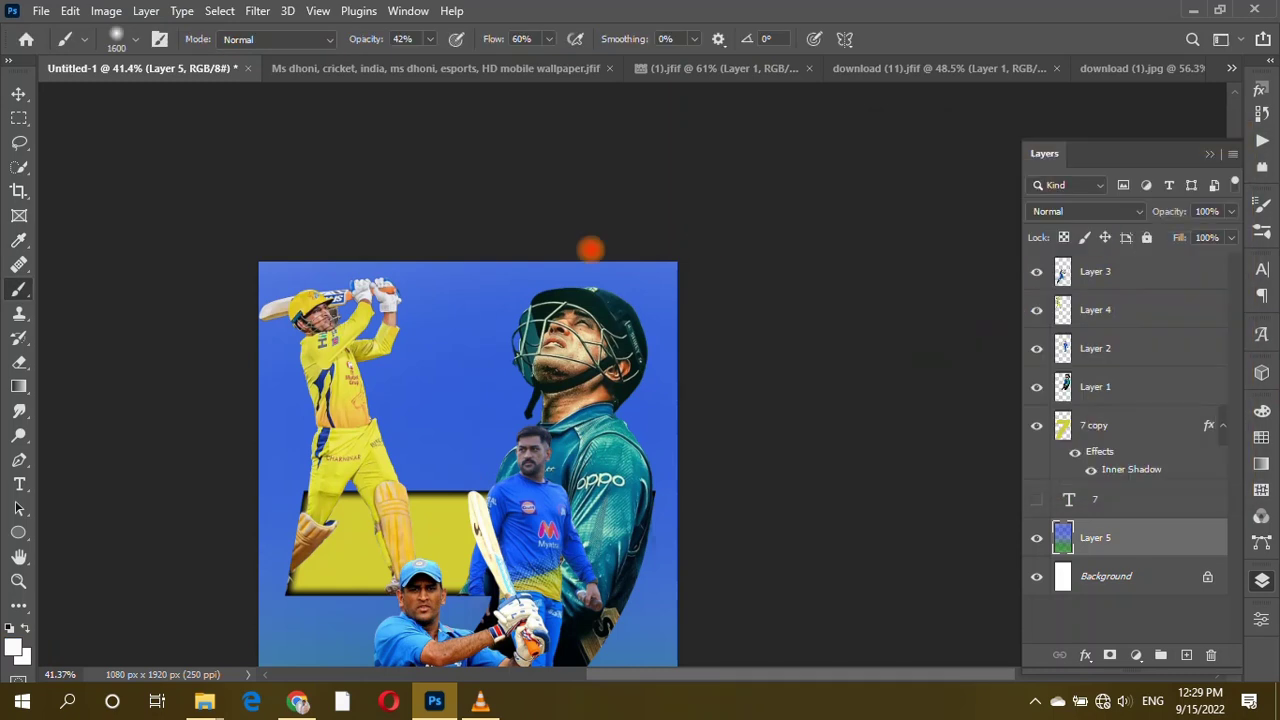
key(bracketleft)
key(bracketleft)
key(bracketleft)
mouse_move(335, 240)
mouse_down()
mouse_move(674, 191)
mouse_move(11, 380)
mouse_move(790, 345)
mouse_up()
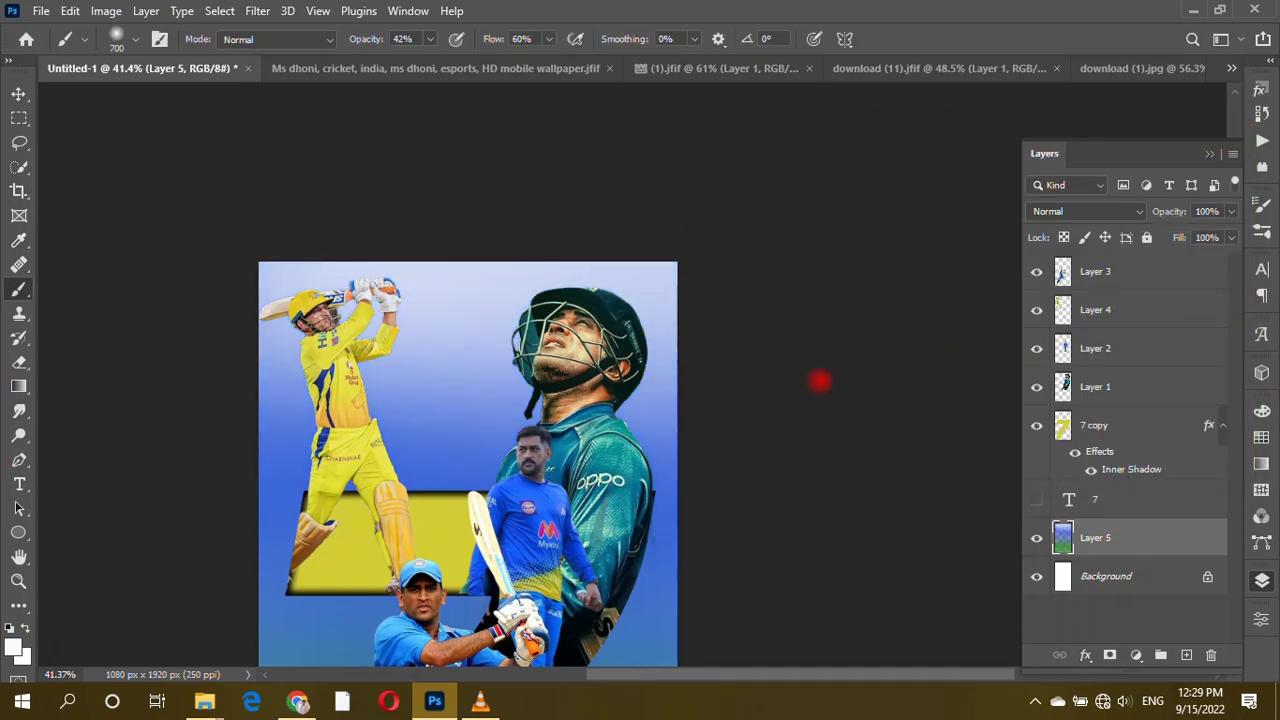
scroll(788, 389, down, 7)
scroll(860, 300, up, 2)
scroll(830, 315, up, 2)
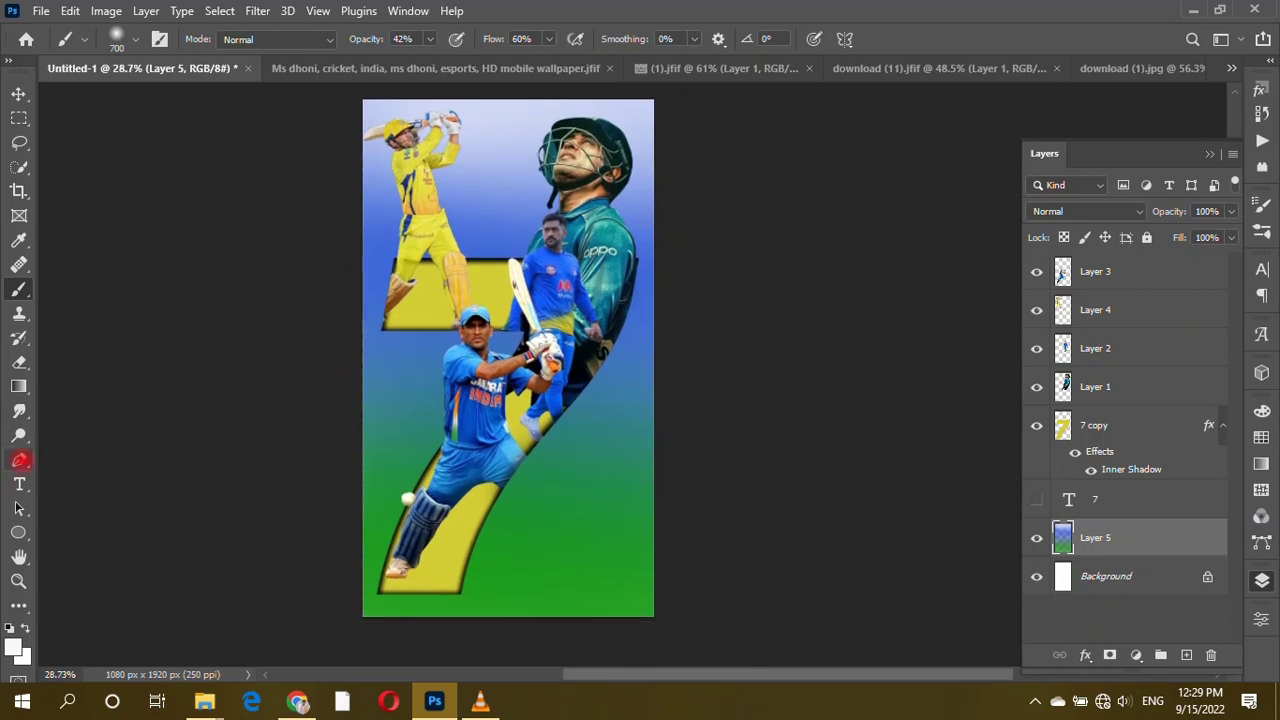
click(19, 484)
Add white 'MS' text on the poster and move it down and left.
click(552, 505)
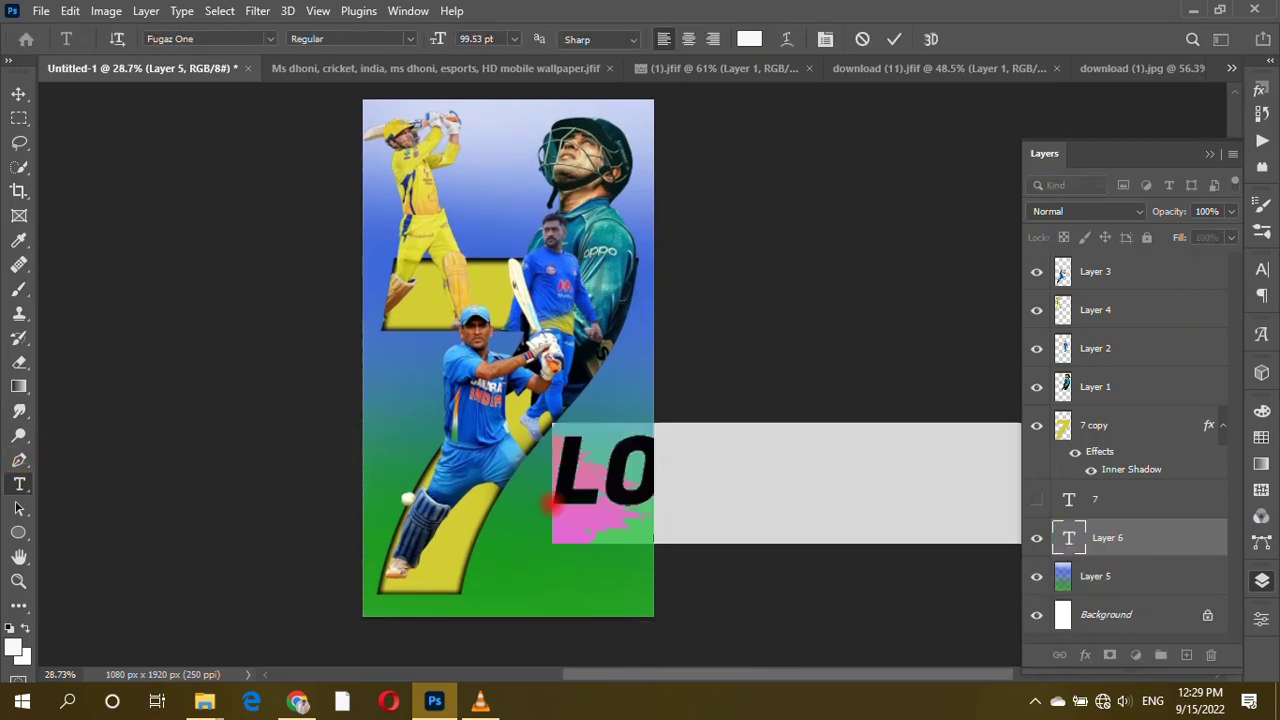
text(MS)
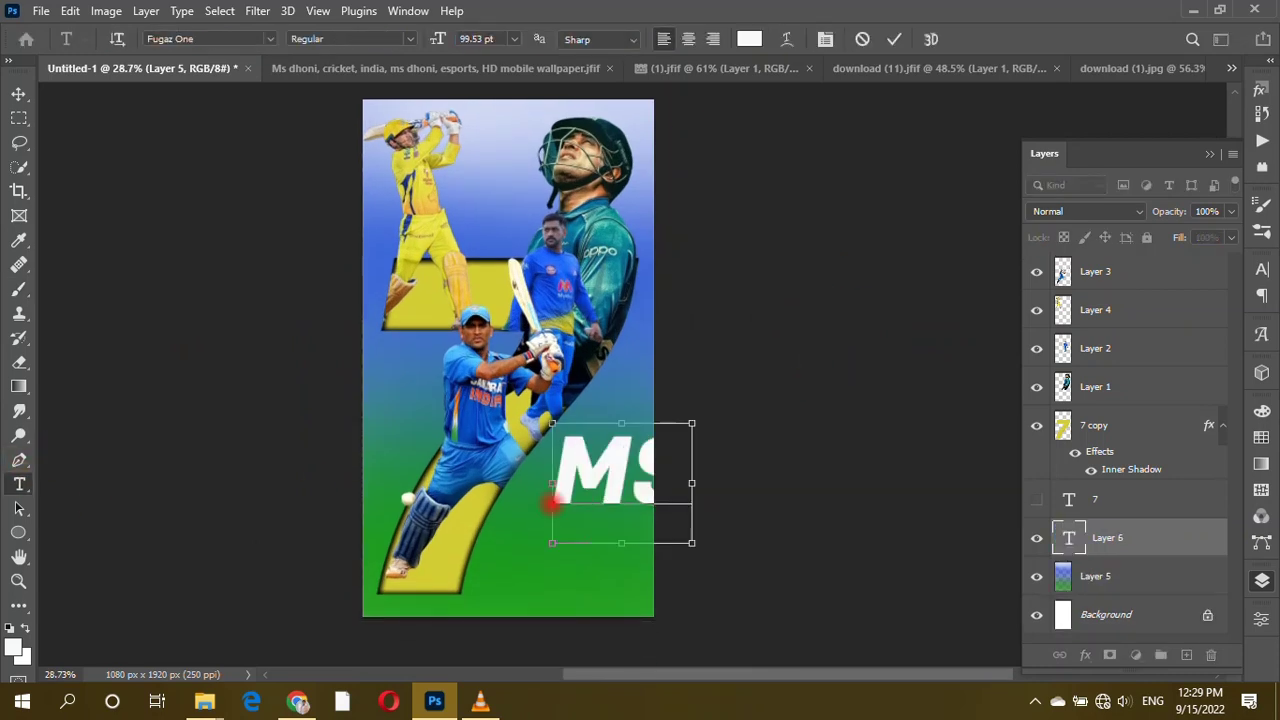
click(19, 93)
drag(666, 477, 555, 513)
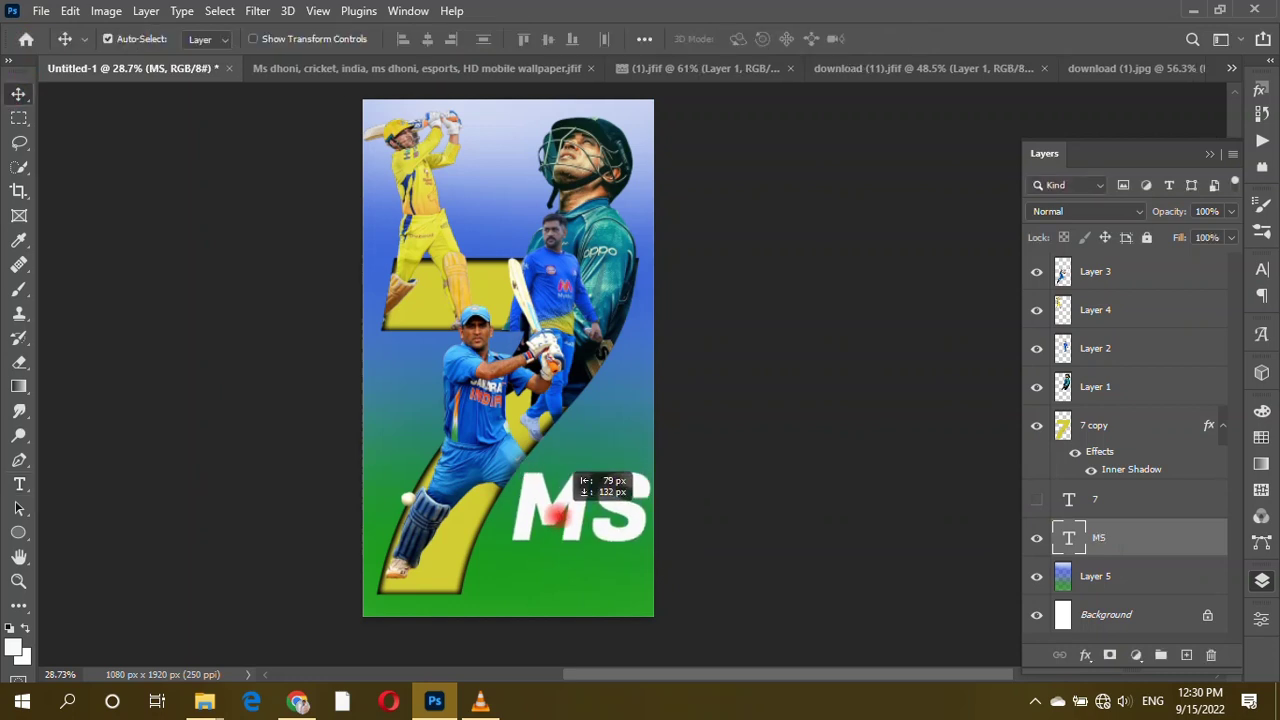
Add a second text layer reading 'DHONI' below MS.
click(19, 484)
click(386, 578)
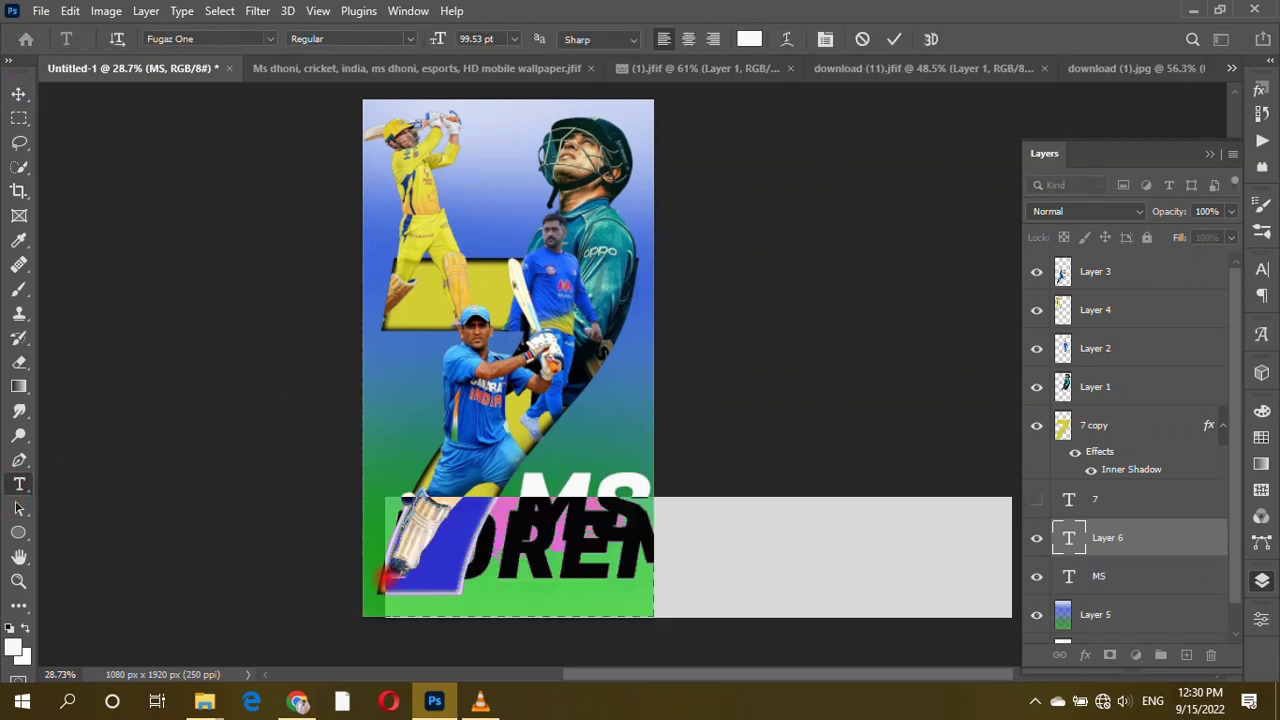
key(BackSpace)
text(HOM)
key(BackSpace)
text(NI)
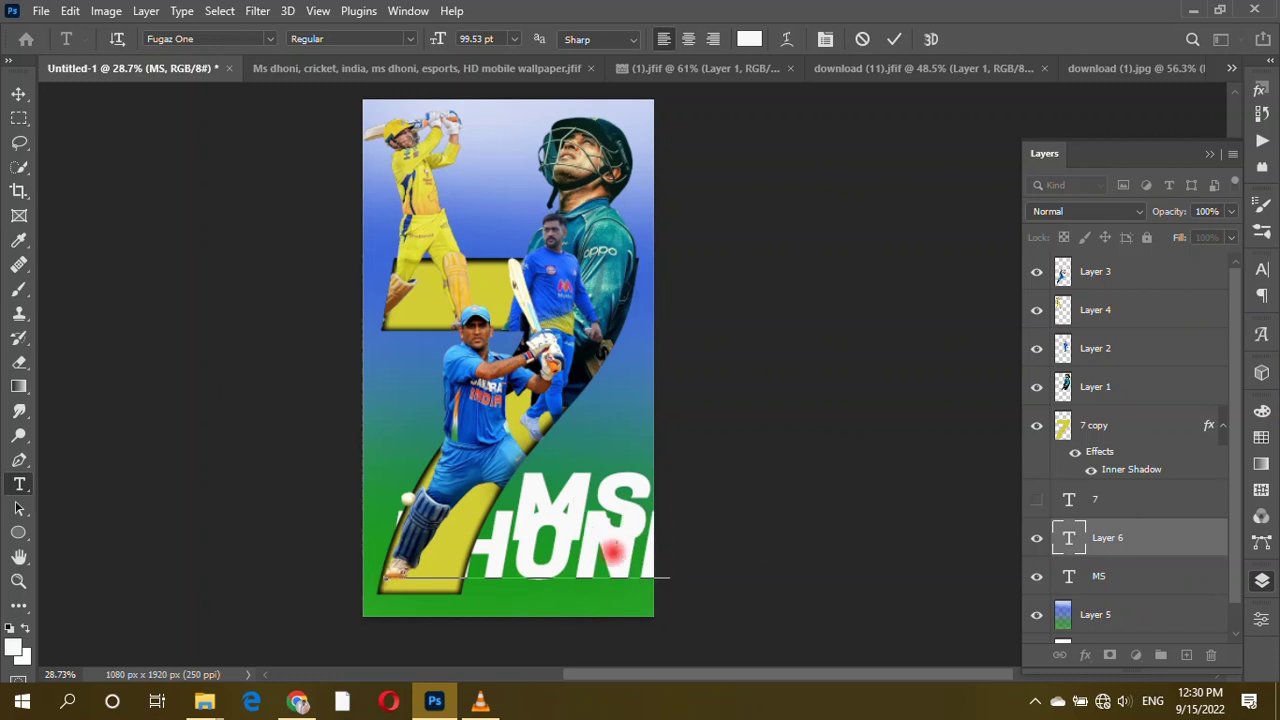
double_click(612, 550)
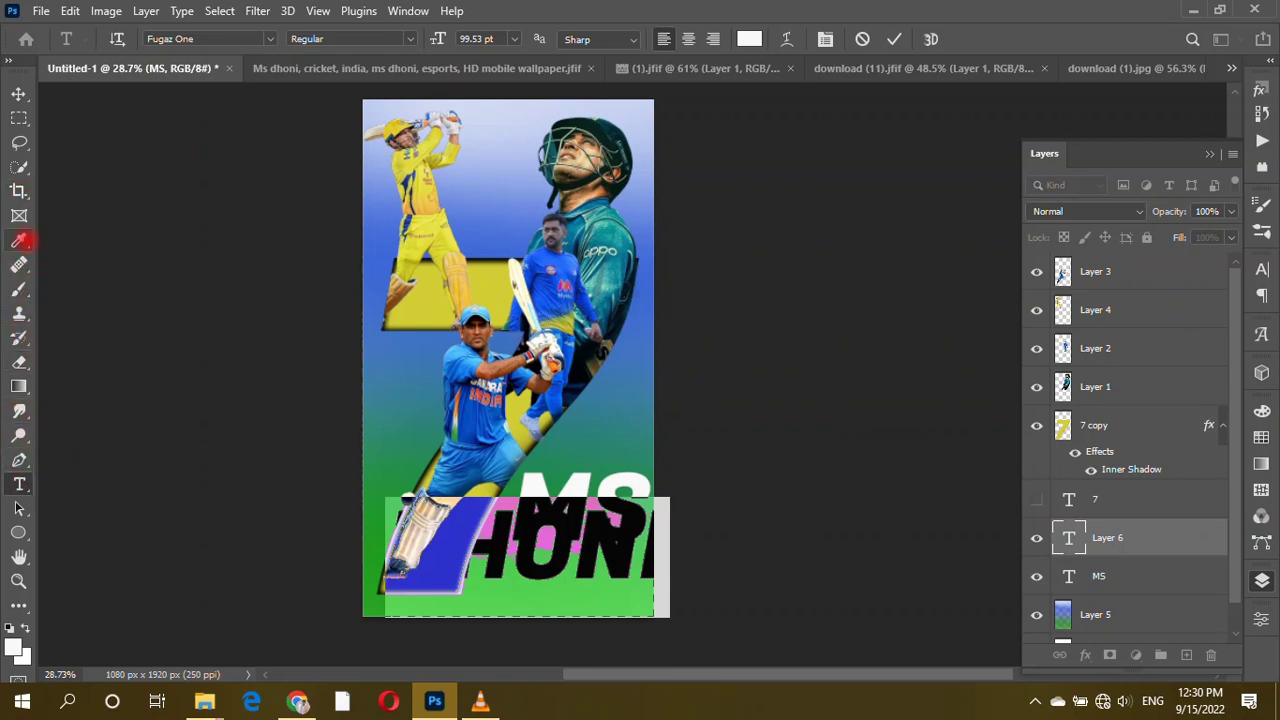
click(19, 241)
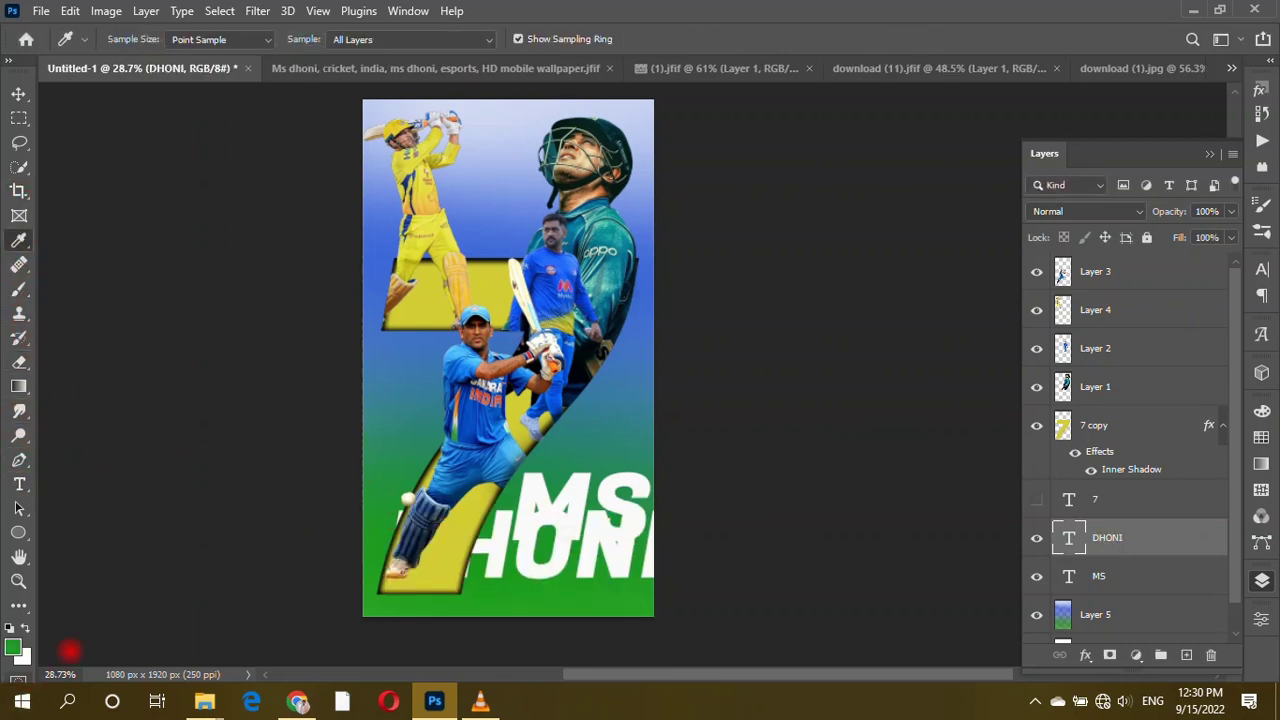
click(19, 93)
Recolour the DHONI text with green sampled from the background.
double_click(577, 555)
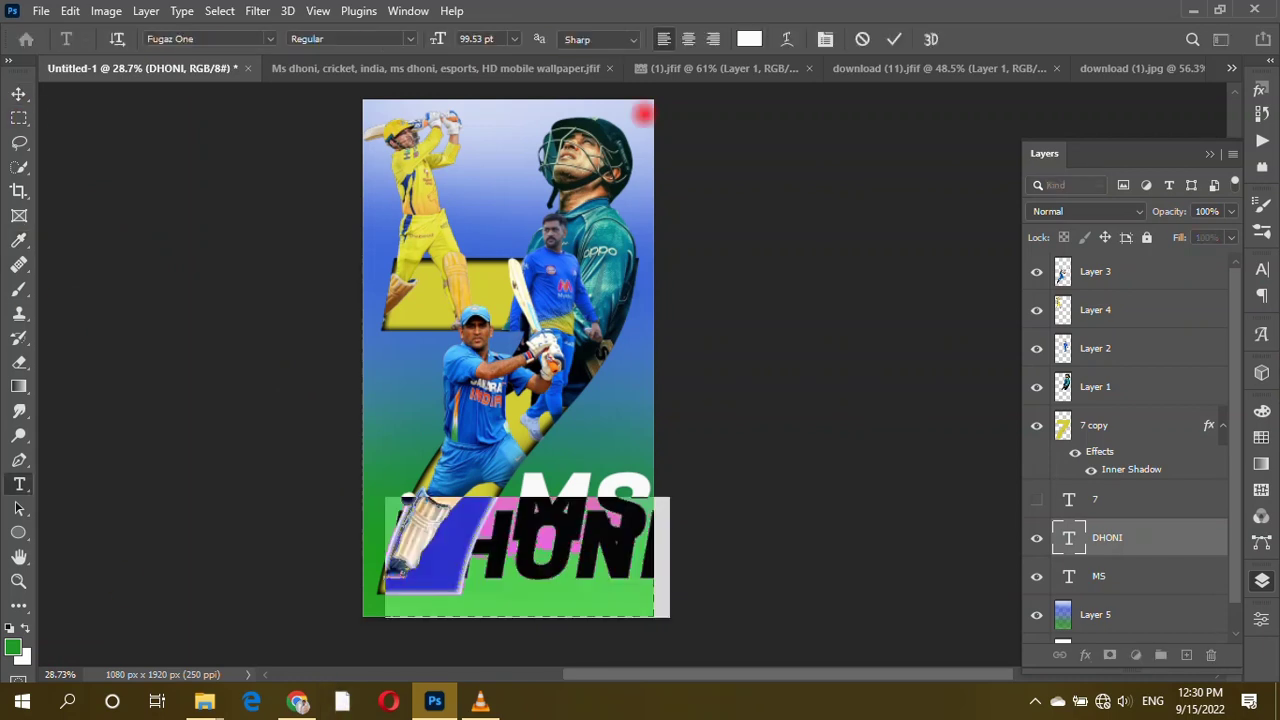
click(749, 38)
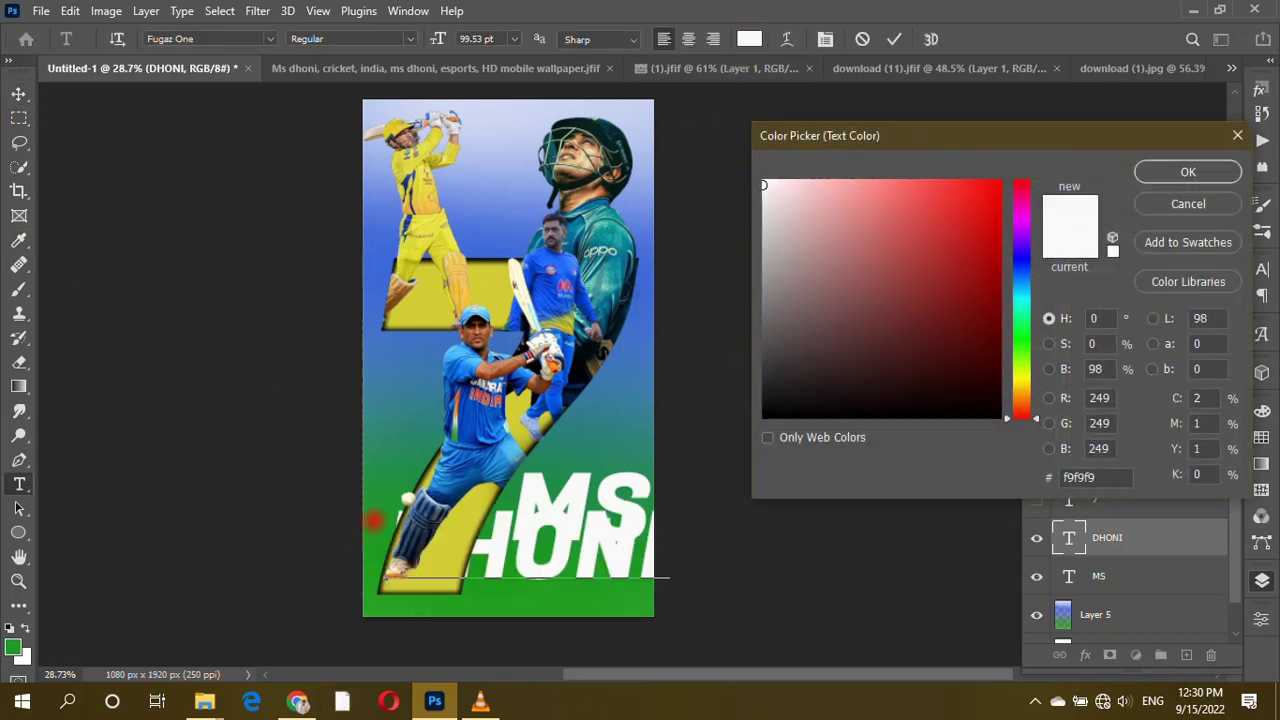
click(380, 527)
click(1190, 180)
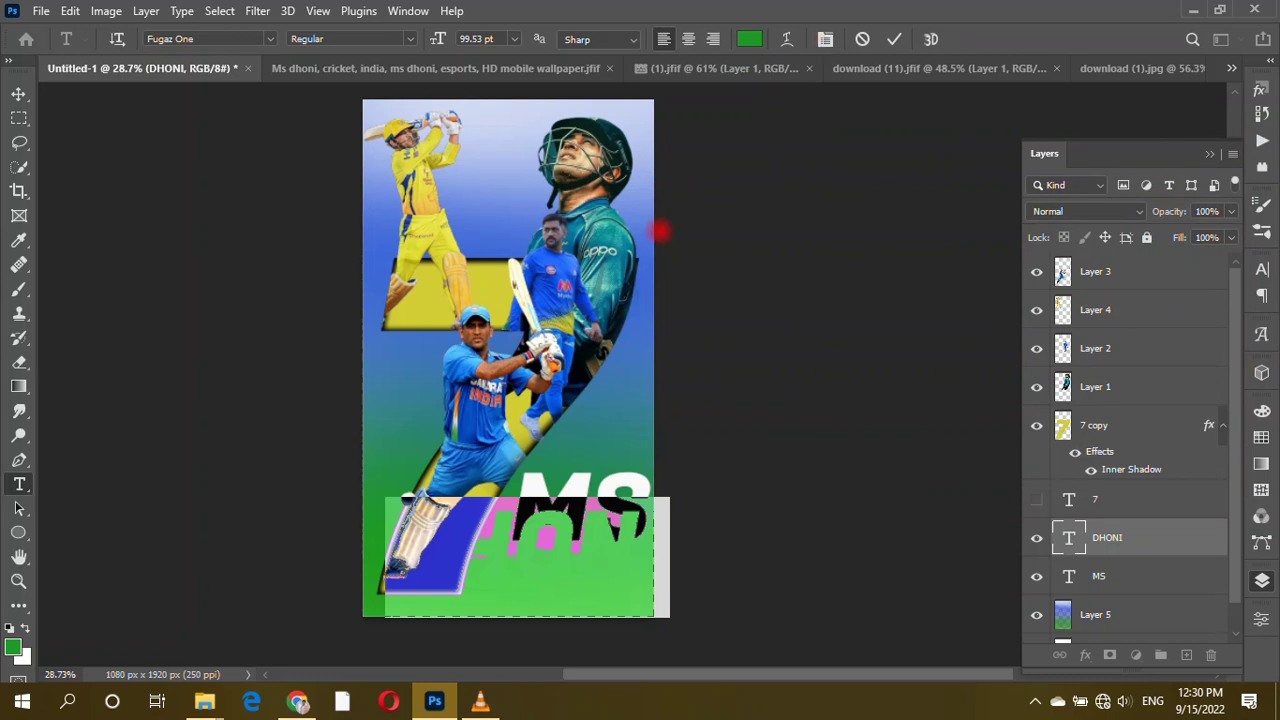
click(19, 93)
Colour MS the same sampled green and copy the 7's Inner Shadow onto DHONI.
click(595, 497)
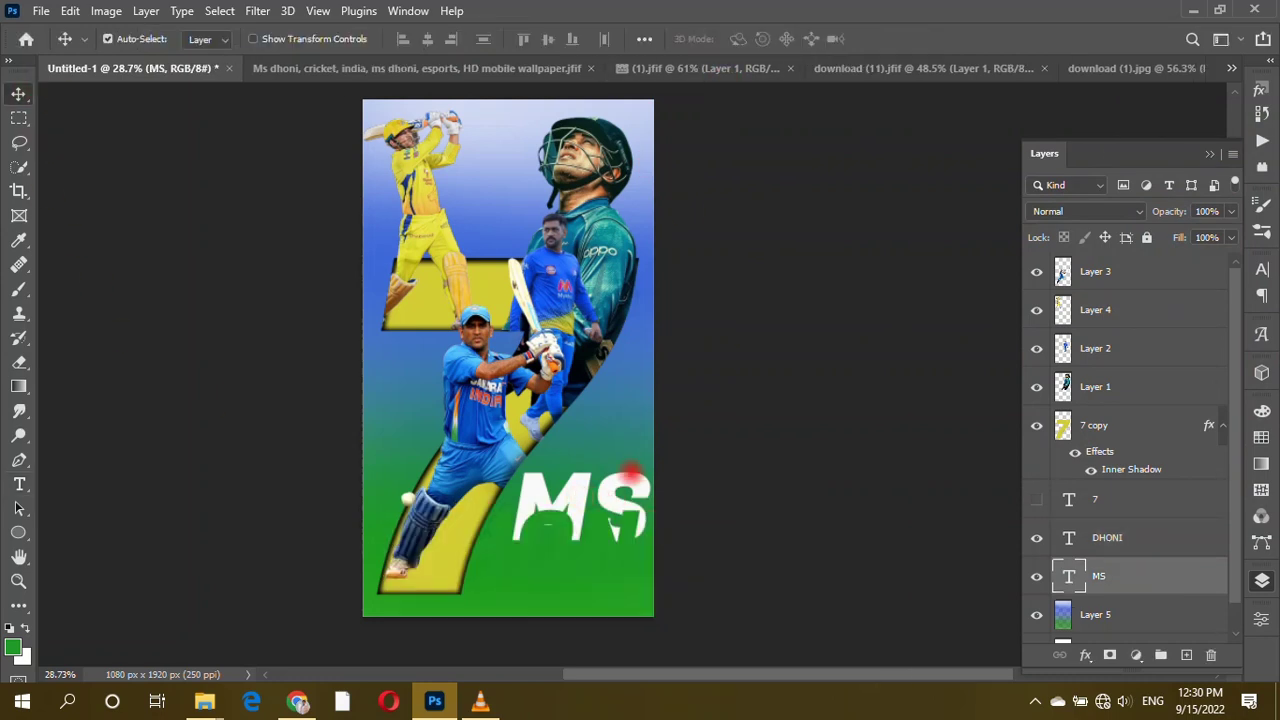
click(749, 38)
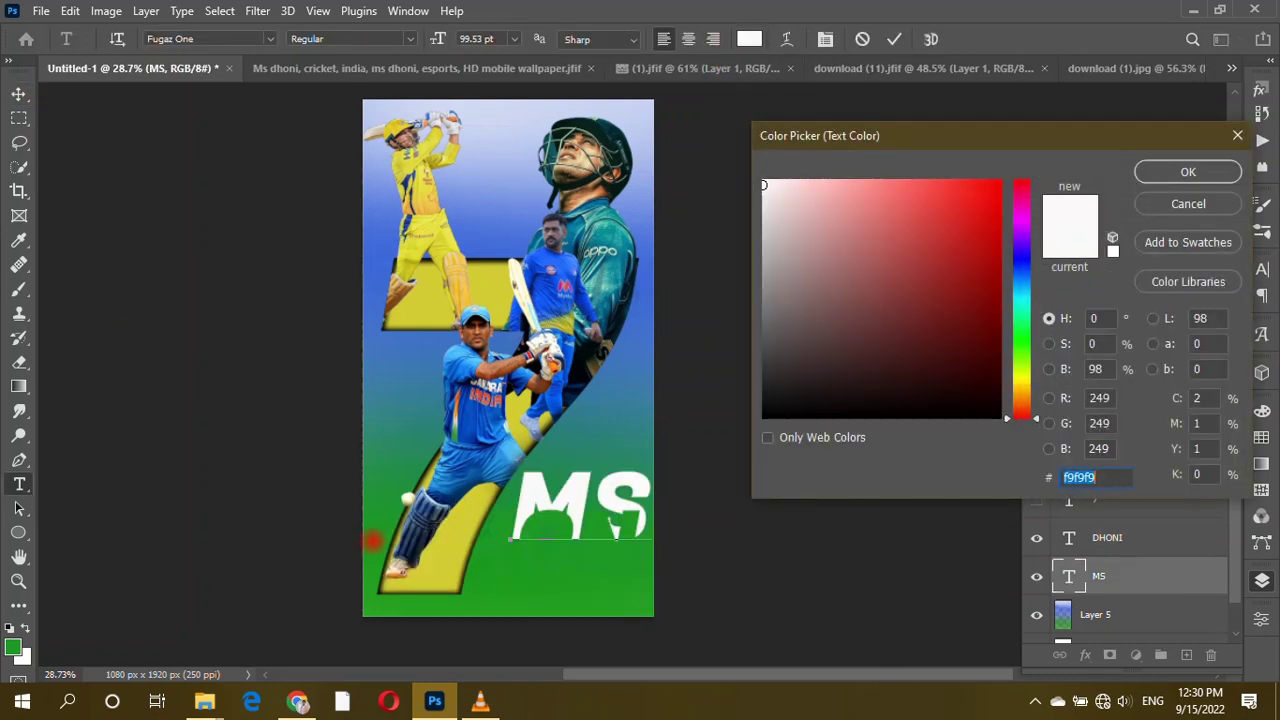
click(372, 541)
click(1188, 172)
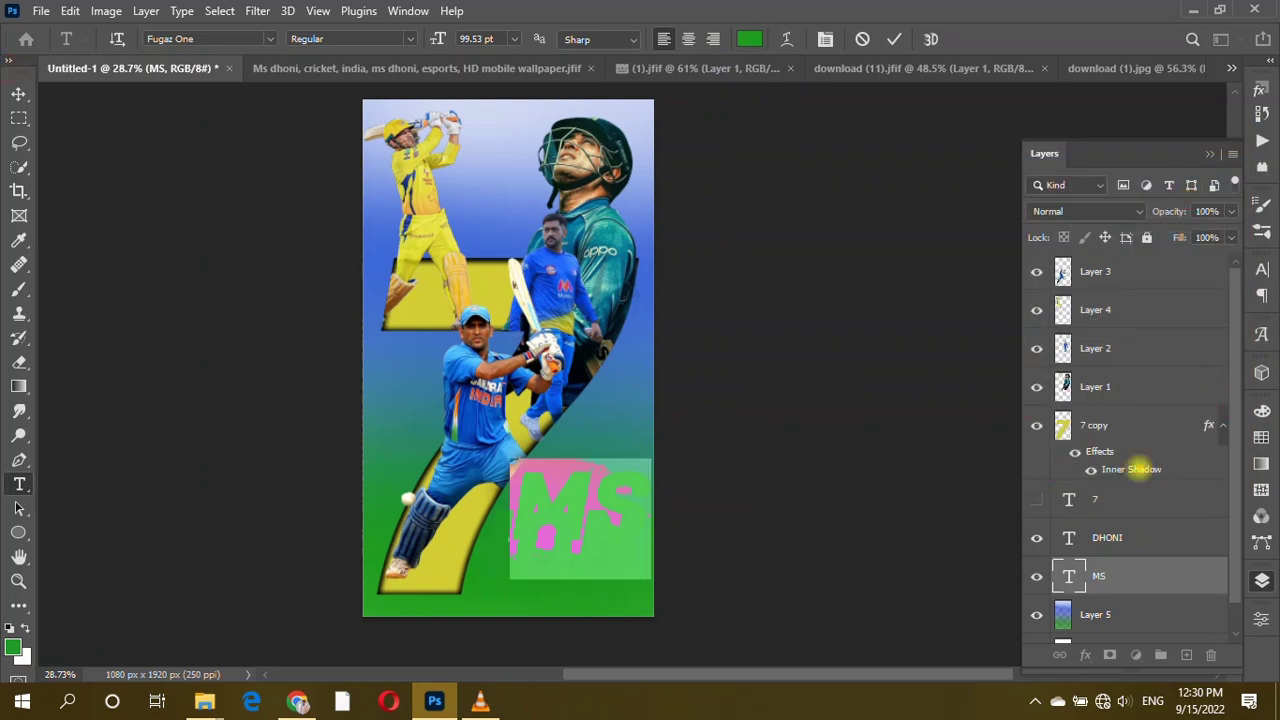
drag(1138, 469, 1170, 541)
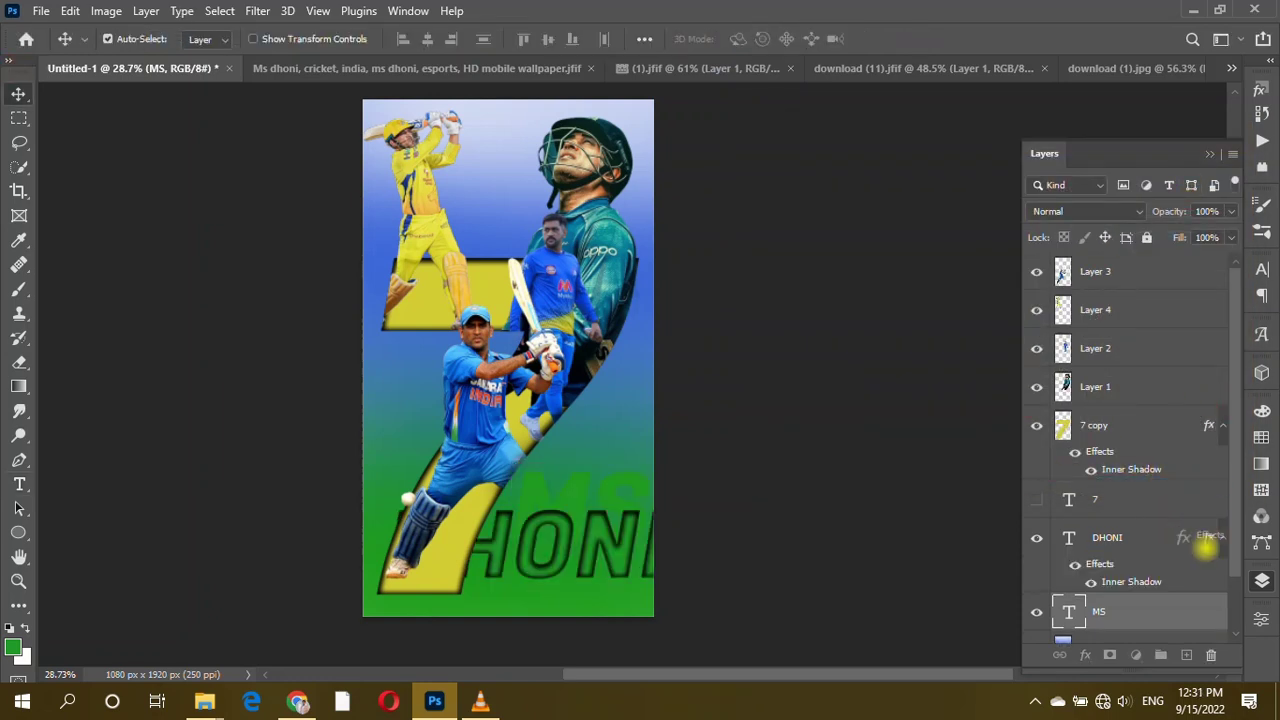
Copy the Inner Shadow onto MS, shrink and reposition DHONI, and move MS above it.
drag(1203, 621, 1200, 612)
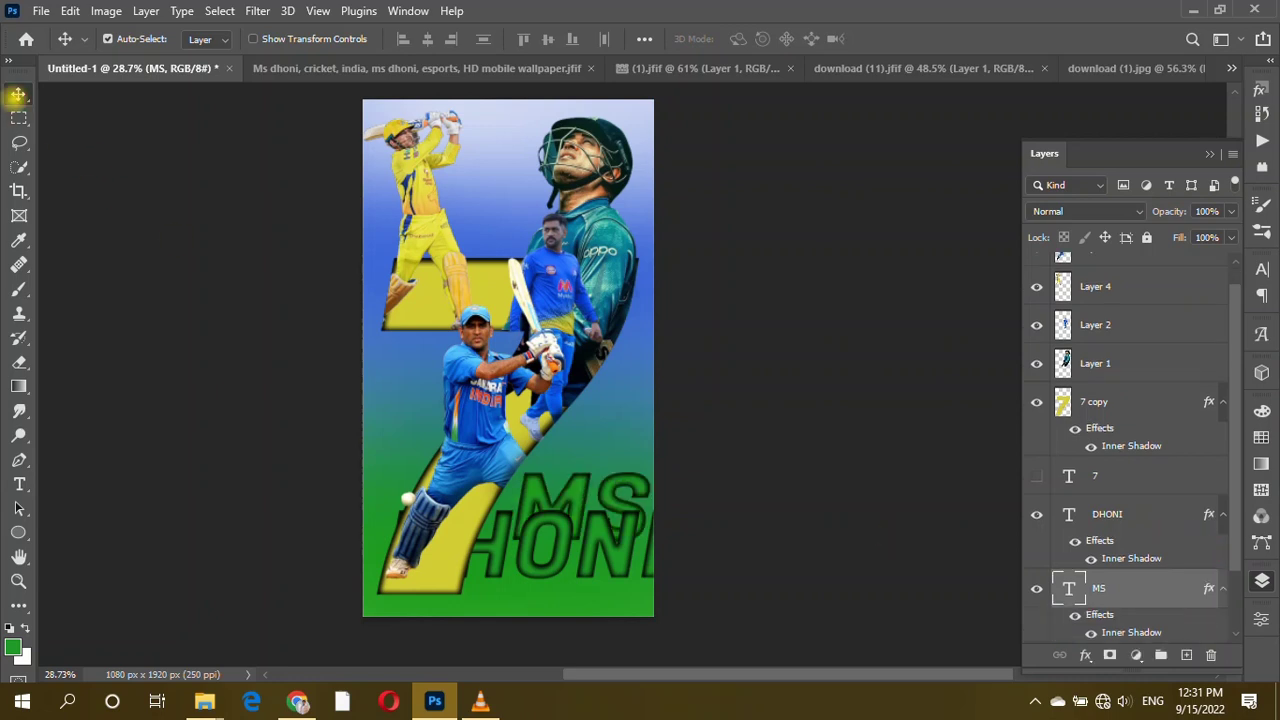
scroll(803, 491, left, 3)
ctrl+click(716, 505)
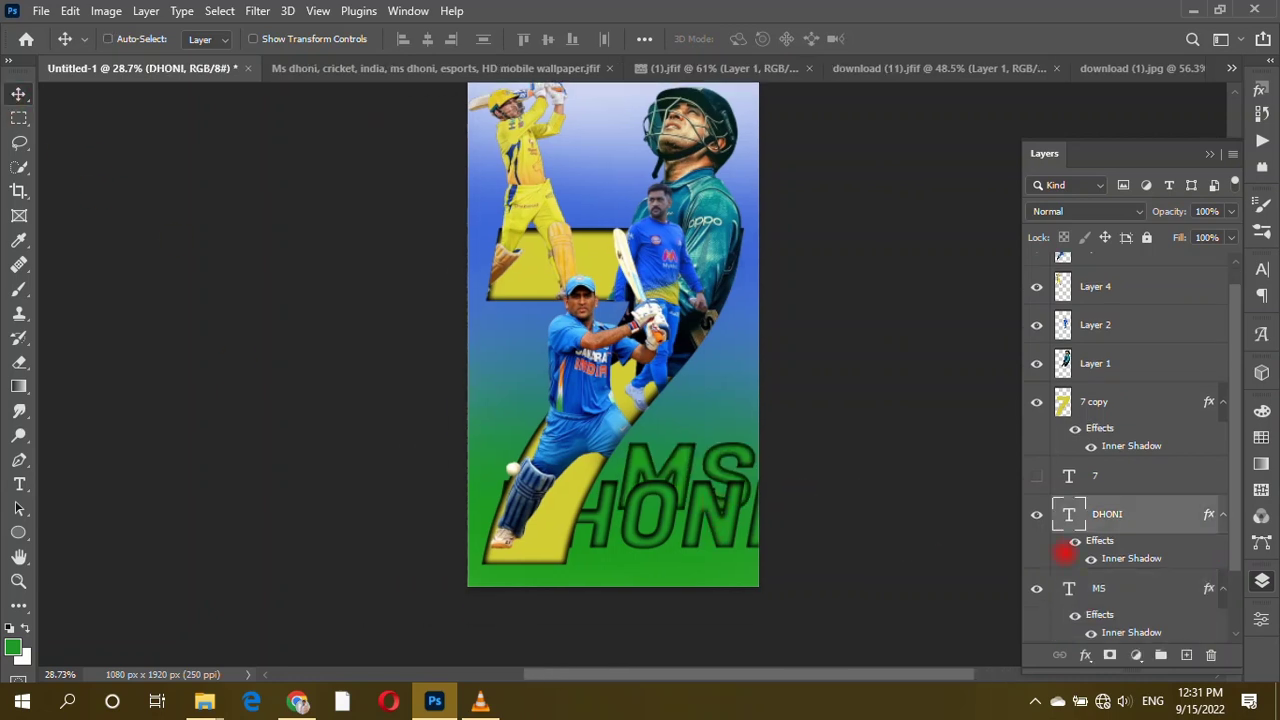
key(ctrl+t)
mouse_move(771, 524)
mouse_down()
mouse_move(700, 528)
mouse_move(729, 563)
mouse_move(764, 564)
mouse_up()
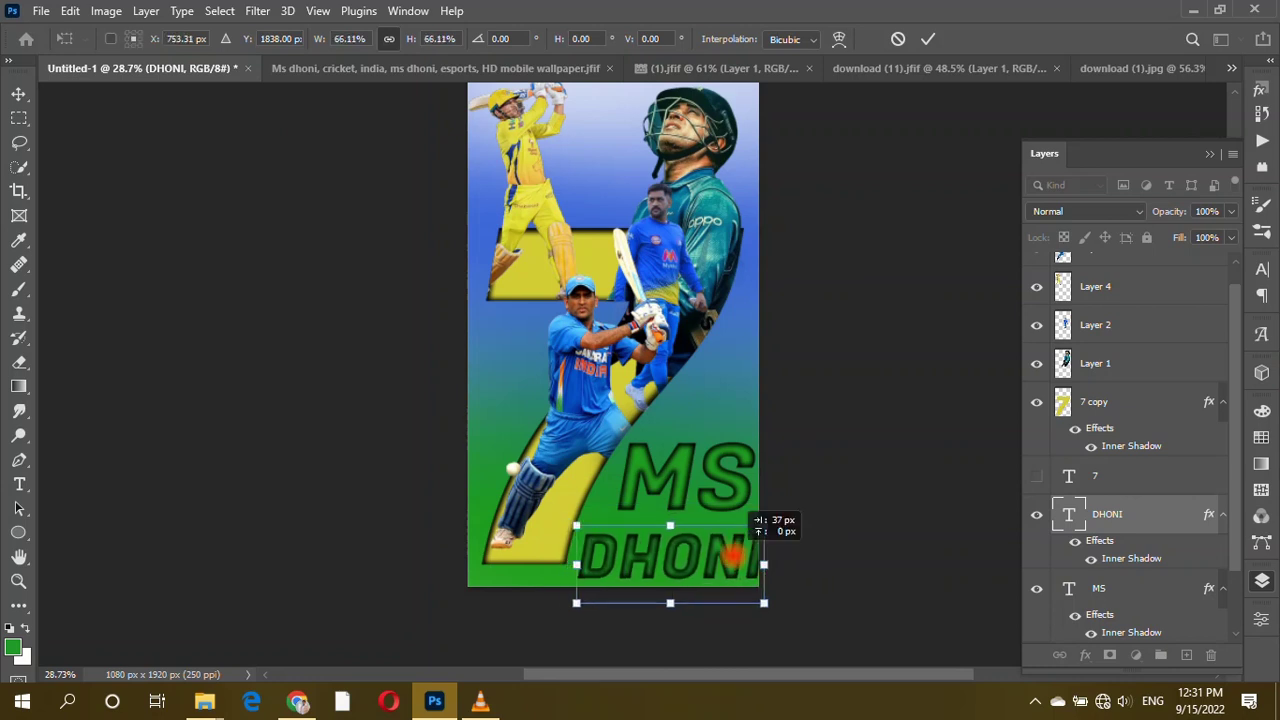
drag(724, 556, 740, 560)
key(Return)
drag(713, 465, 703, 490)
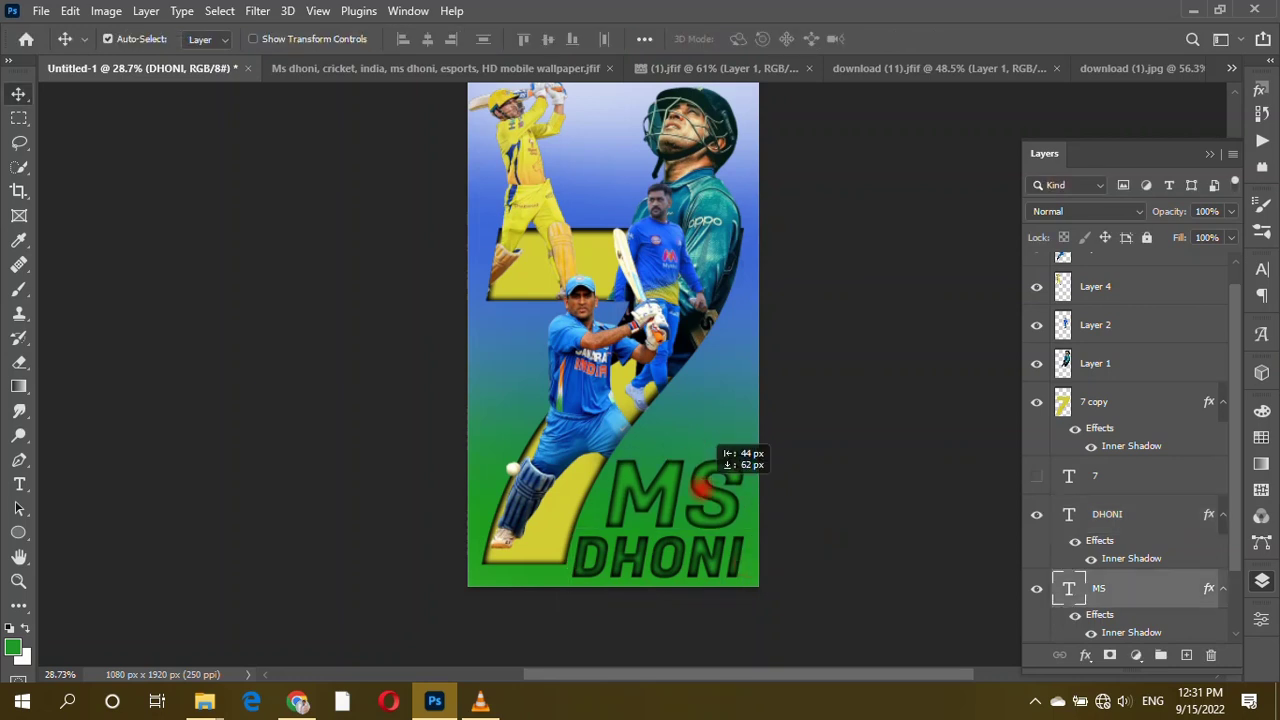
click(1207, 509)
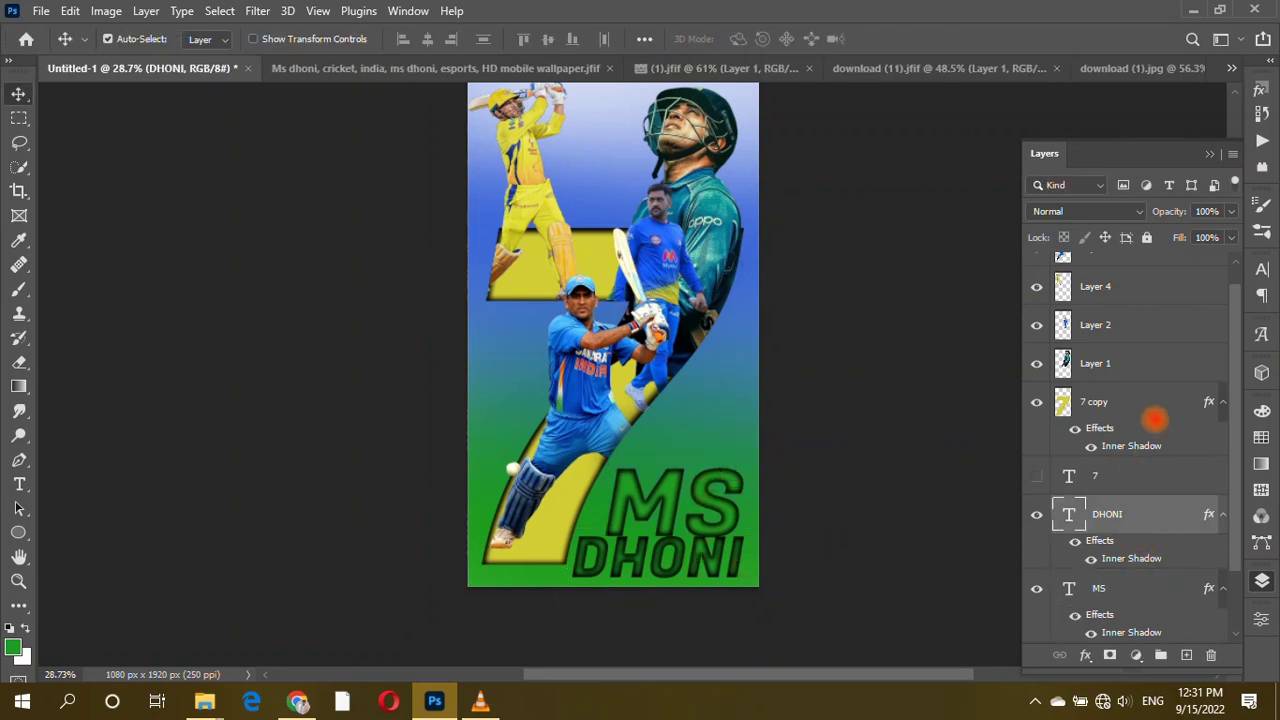
Adjust the size of DHONI's Inner Shadow.
double_click(1148, 447)
mouse_move(871, 169)
mouse_down()
mouse_move(1177, 126)
mouse_move(1241, 135)
mouse_up()
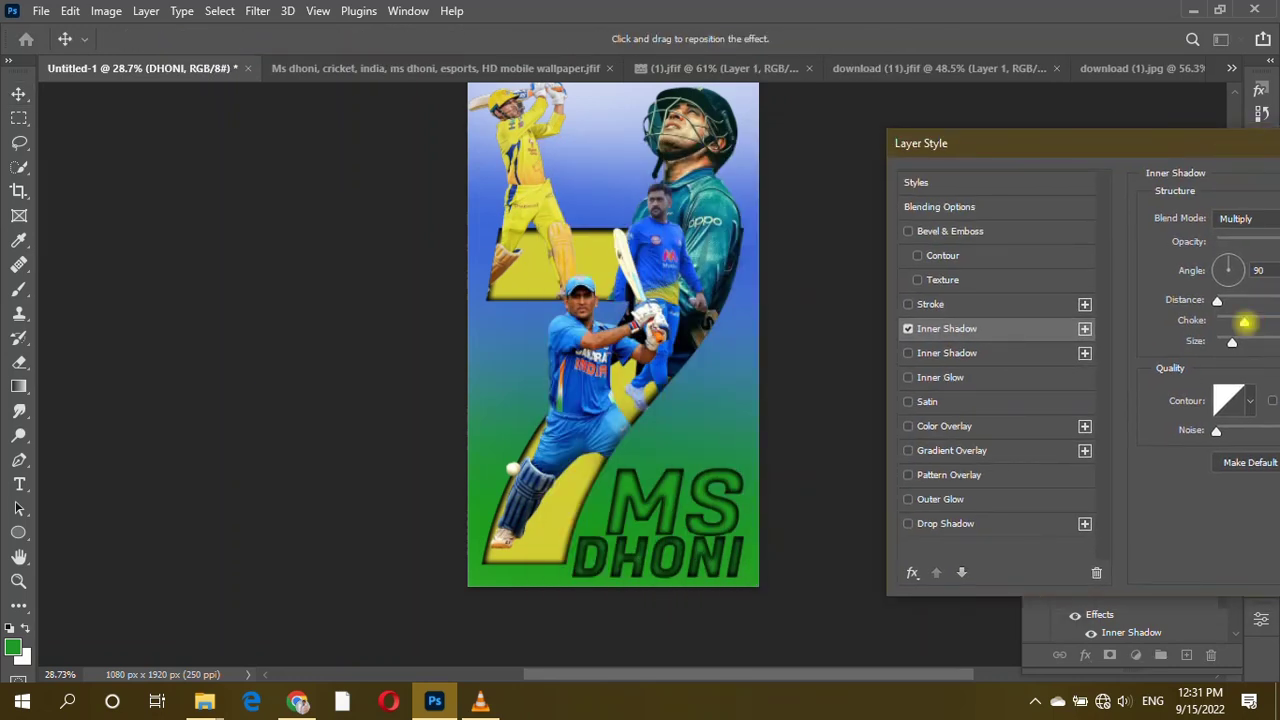
drag(1232, 342, 1229, 342)
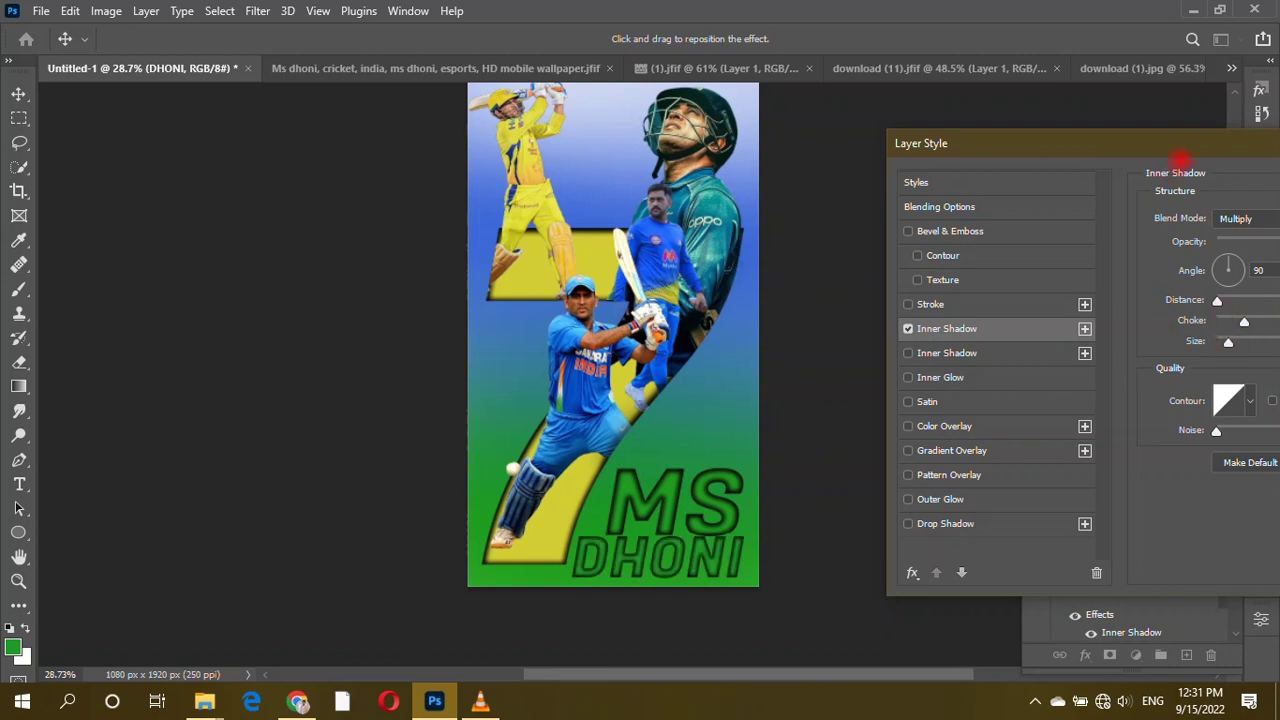
mouse_move(1196, 155)
mouse_down()
mouse_move(1160, 163)
mouse_move(1189, 157)
mouse_up()
key(Return)
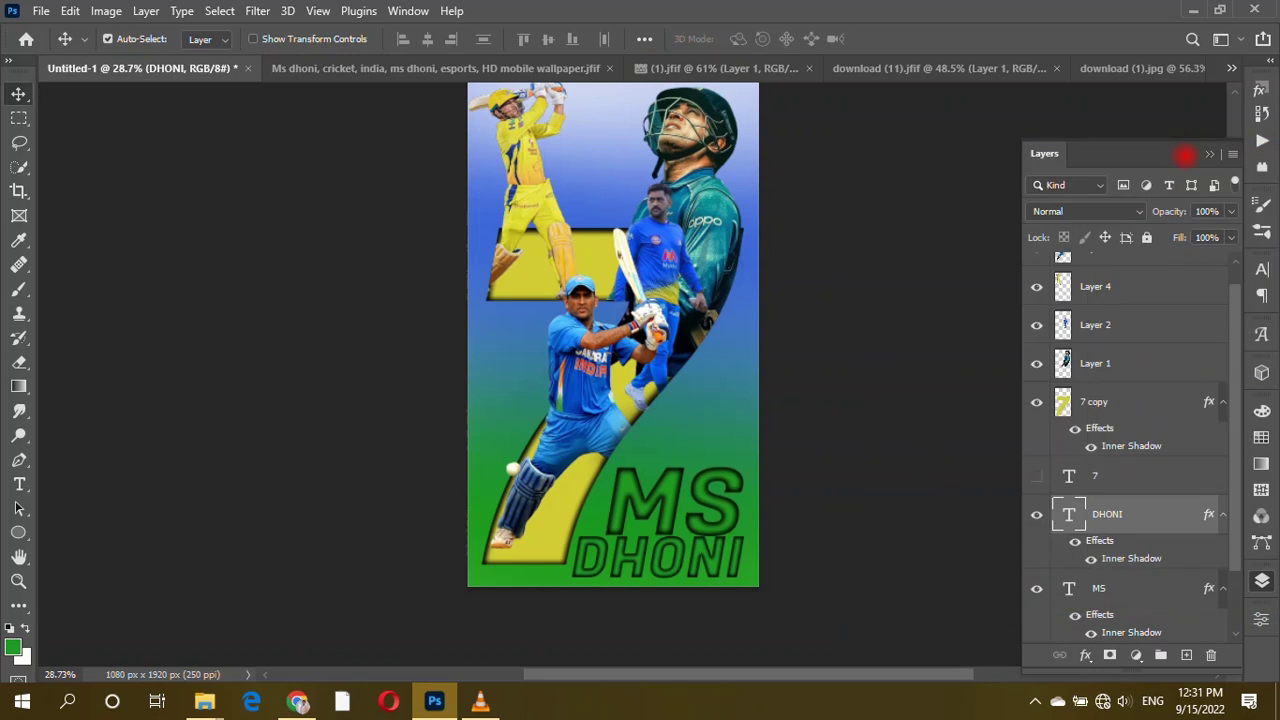
Reduce the MS text's Inner Shadow size to 20 px.
click(1057, 578)
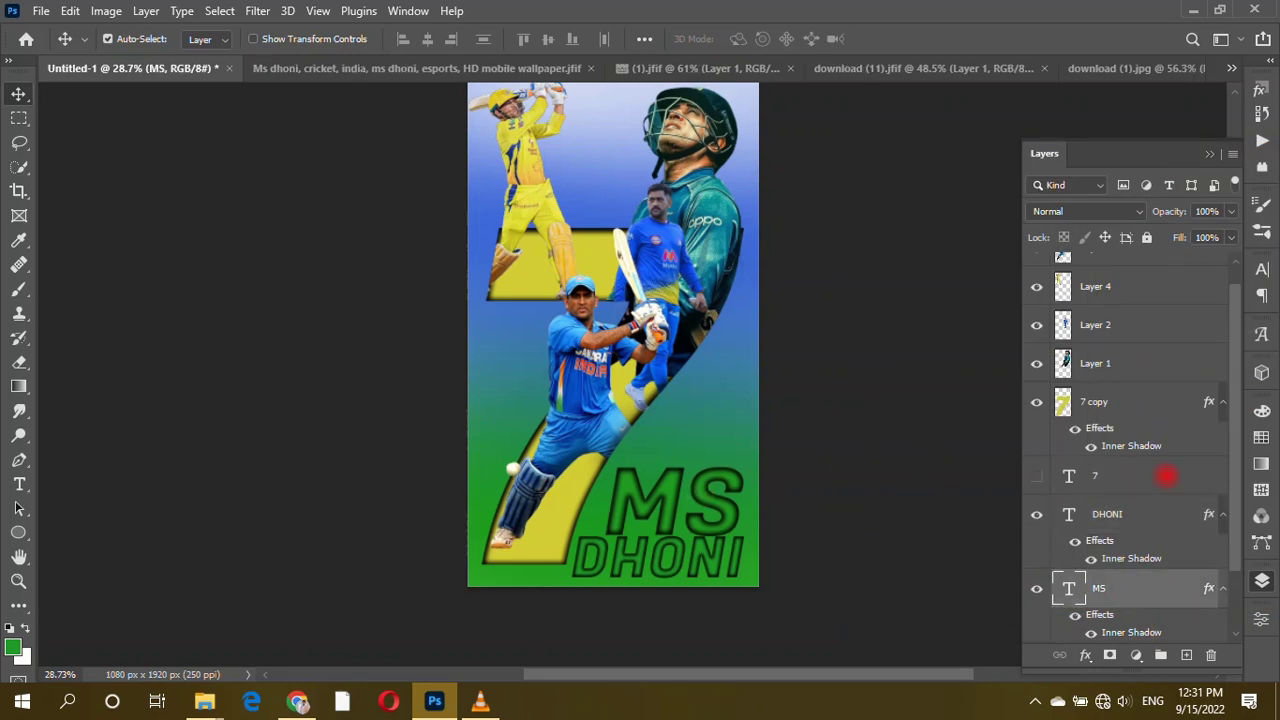
double_click(1166, 476)
drag(920, 160, 1060, 207)
click(1133, 404)
text(20)
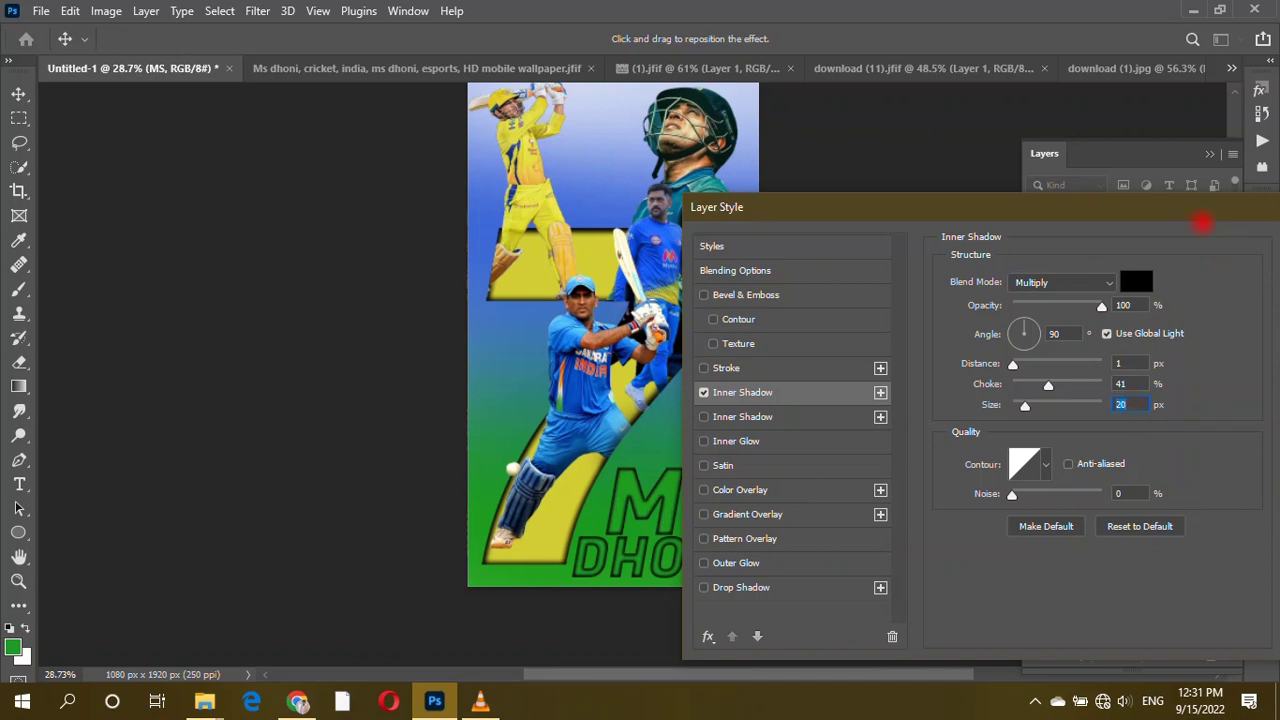
key(Return)
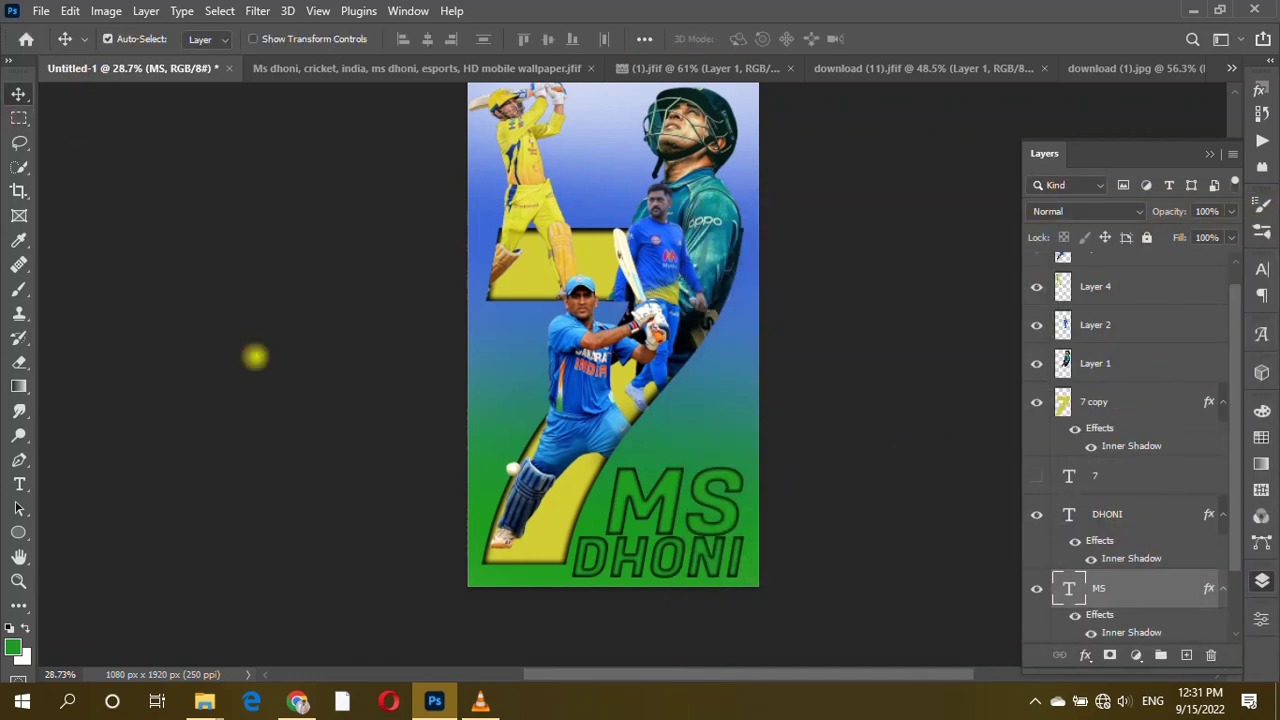
Deselect the text and zoom to review the poster.
drag(254, 357, 735, 460)
scroll(735, 460, up, 1)
scroll(790, 452, up, 1)
scroll(843, 446, up, 1)
scroll(843, 446, up, 1)
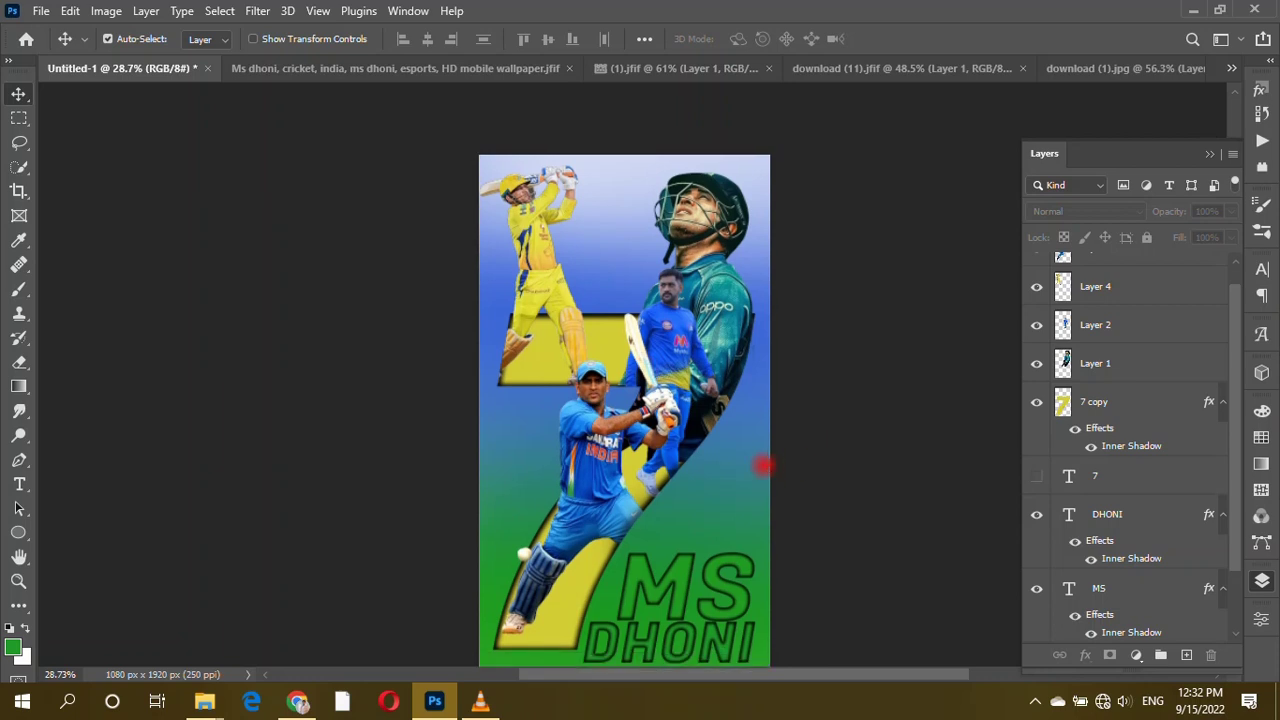
scroll(530, 384, down, 1)
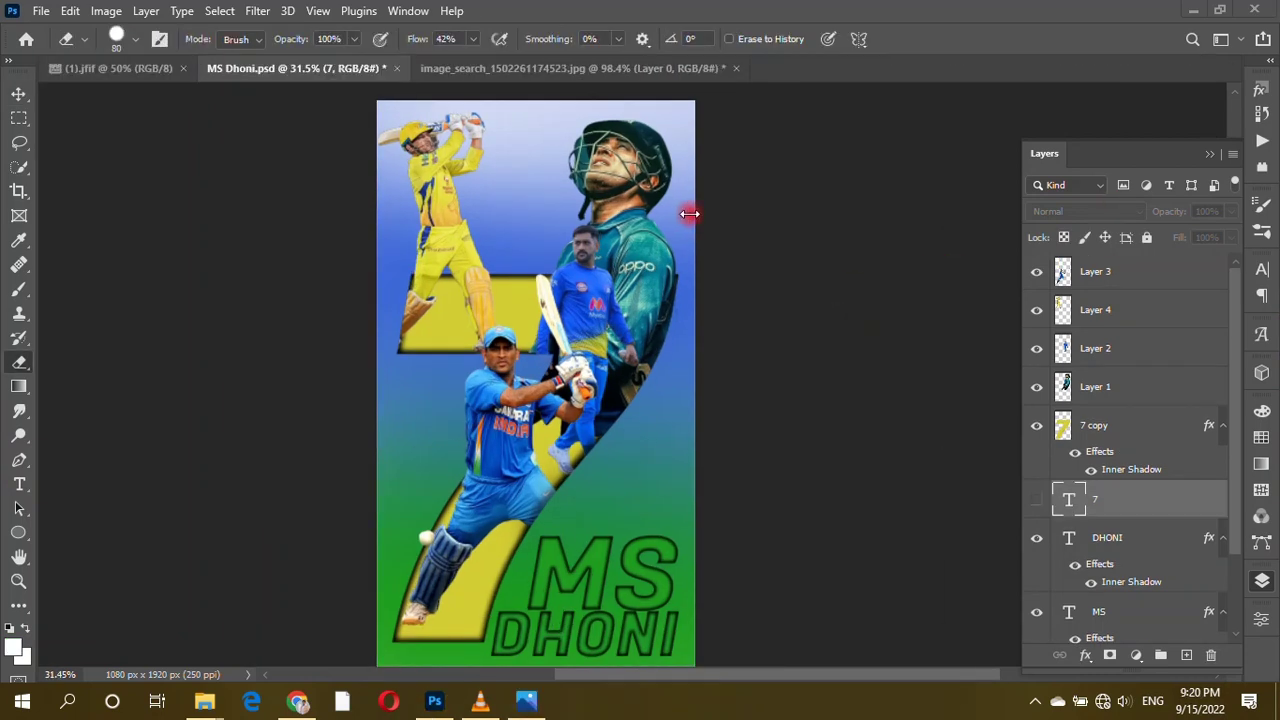
Bring the flag image into MS Dhoni.psd and set its blend mode to Multiply.
click(571, 68)
key(v)
mouse_move(525, 233)
mouse_down()
mouse_move(262, 60)
mouse_move(543, 177)
mouse_up()
click(1088, 211)
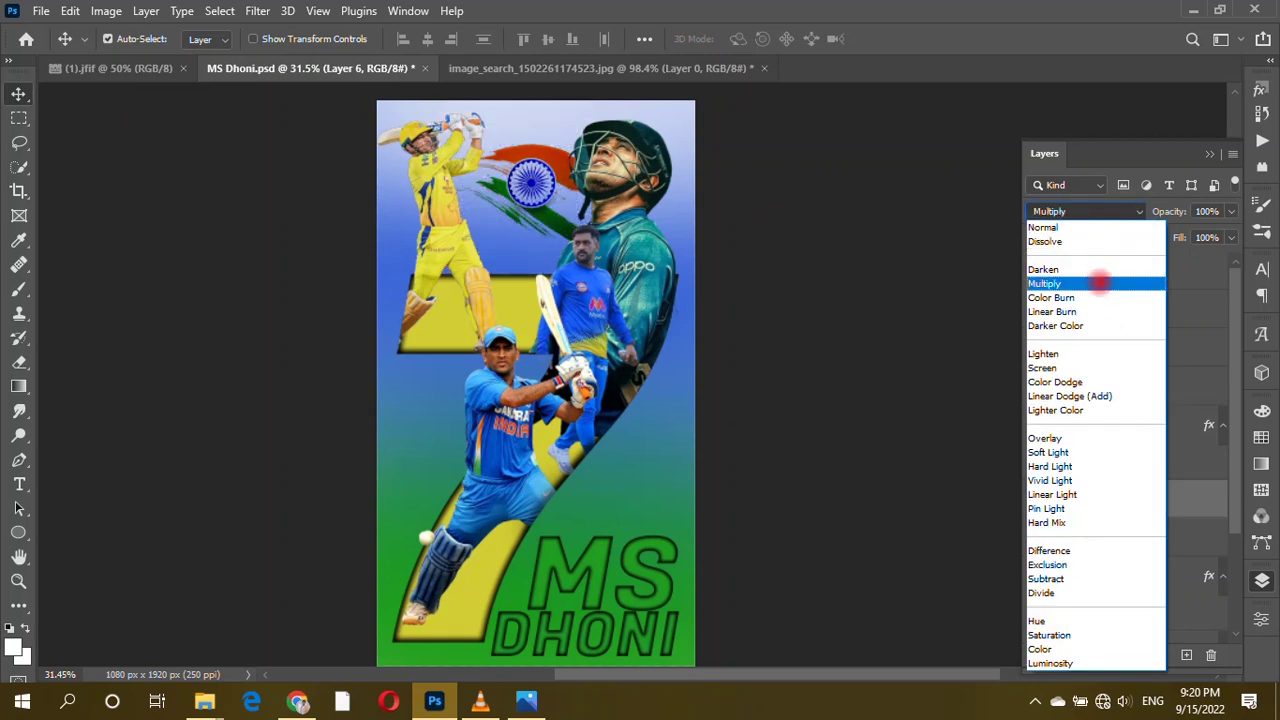
click(1098, 283)
Flip the flag horizontally, enlarge it to about 172% and tilt it across the top.
key(ctrl+t)
right_click(532, 191)
click(572, 559)
drag(621, 191, 669, 194)
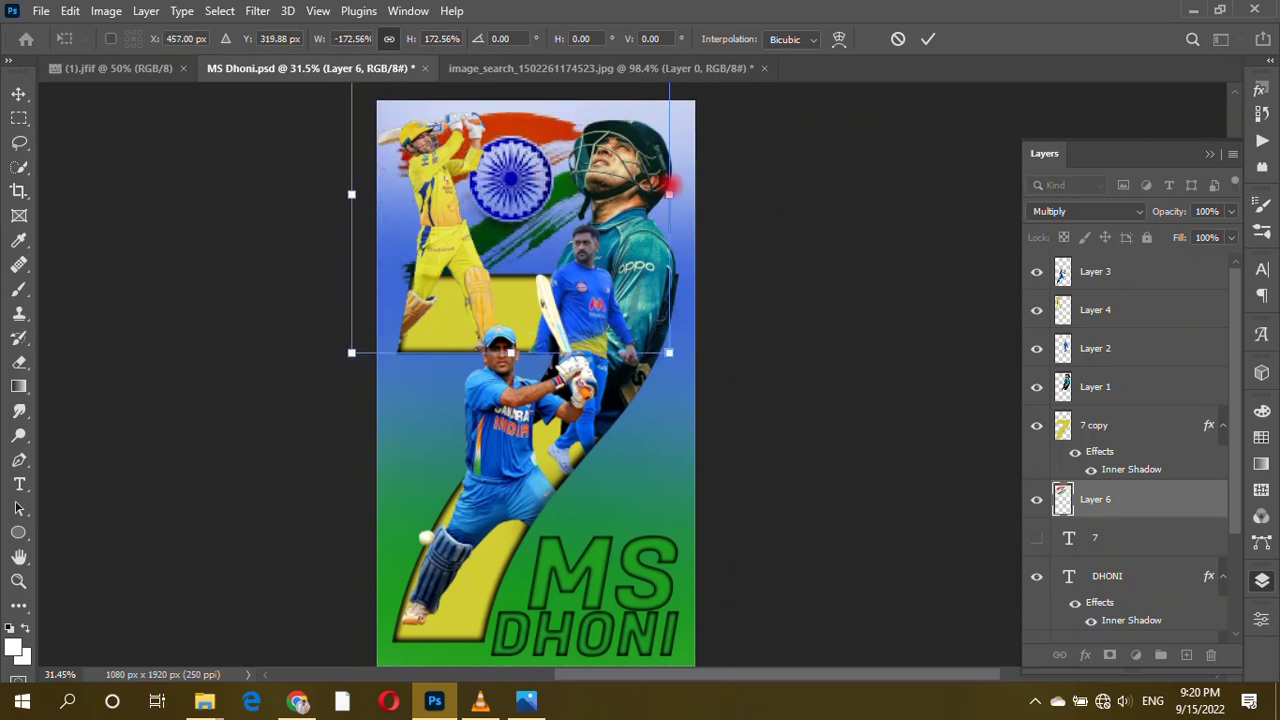
drag(700, 183, 857, 190)
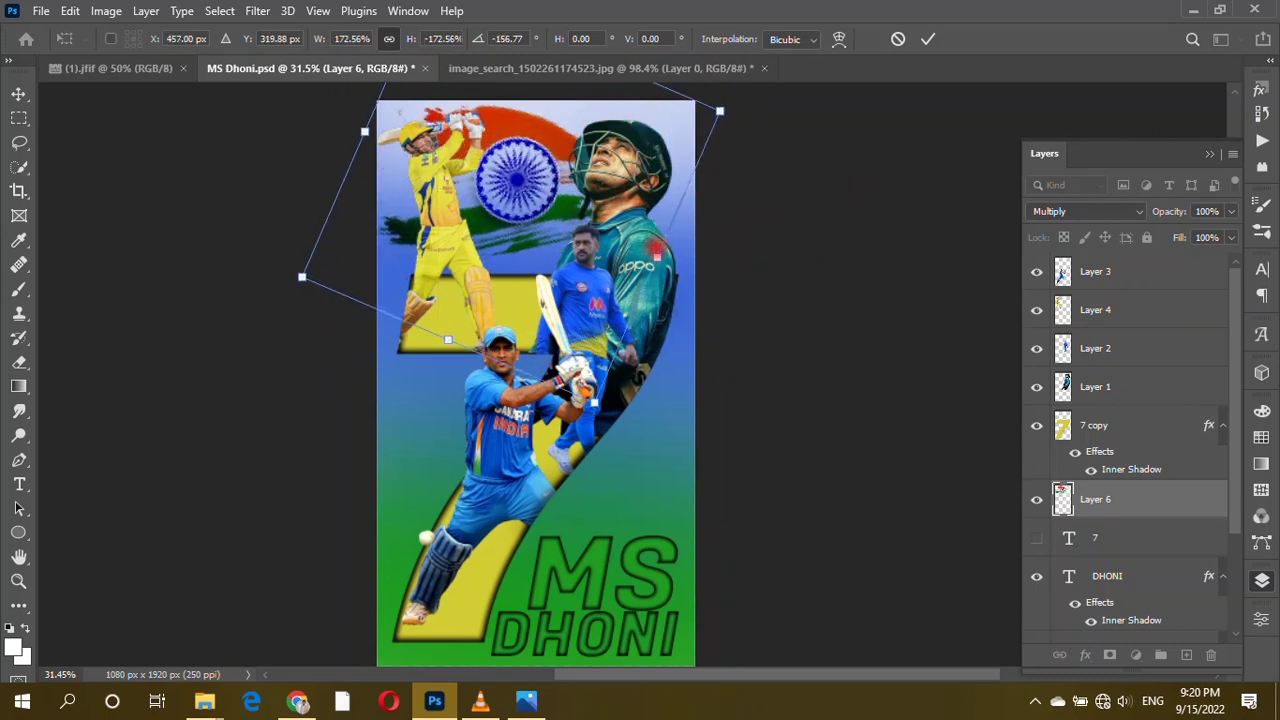
drag(656, 257, 690, 250)
drag(582, 134, 560, 146)
key(Return)
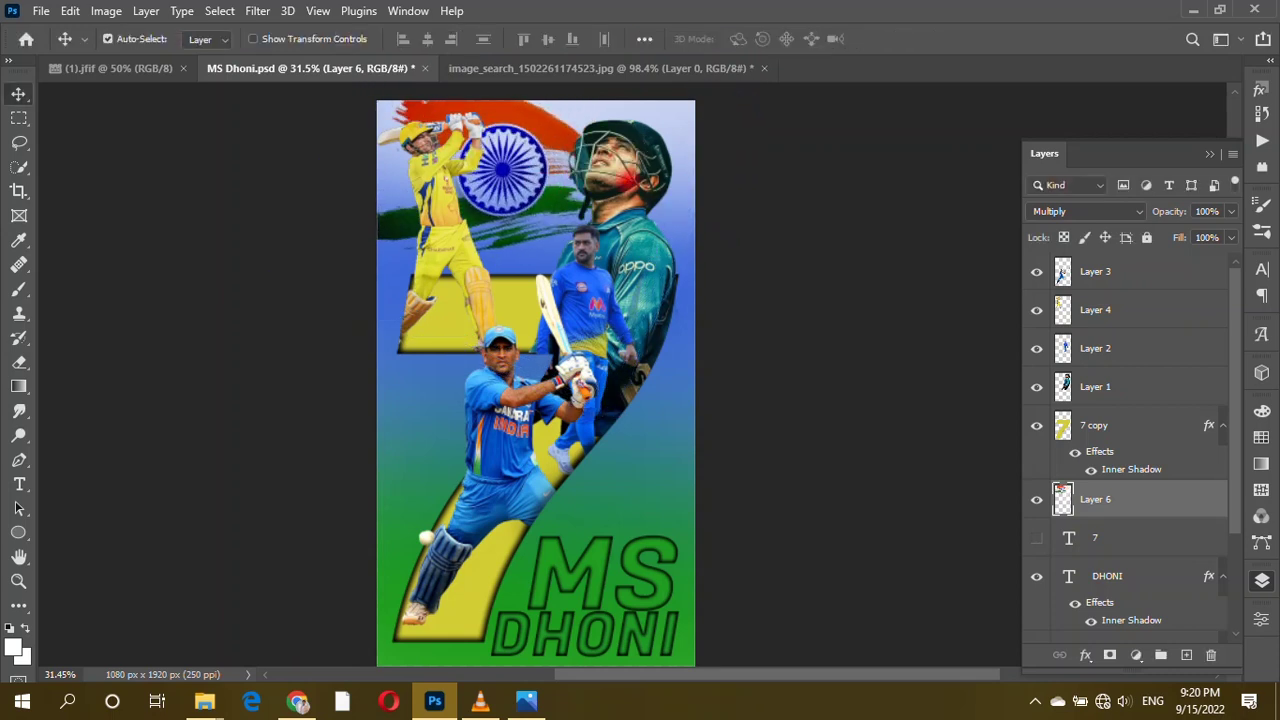
Refine the flag's size and position and lower its opacity to 80%.
scroll(536, 383, up, 1)
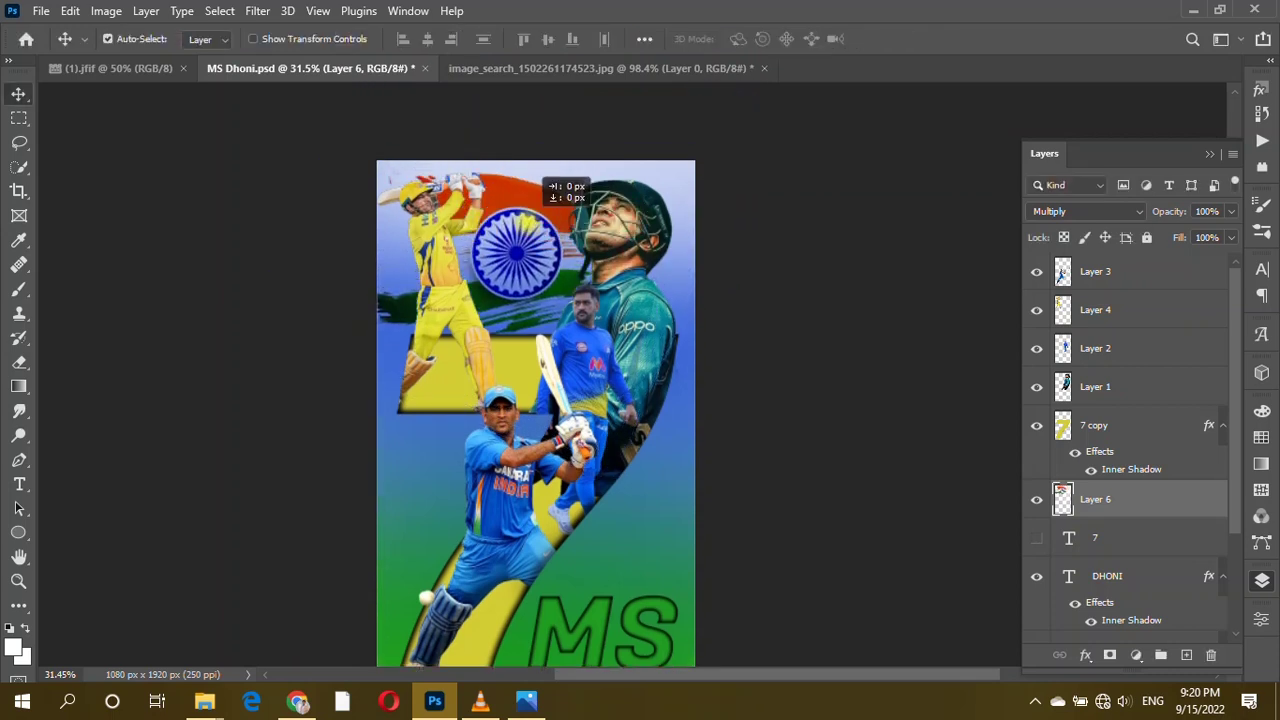
drag(549, 235, 564, 232)
key(ctrl+t)
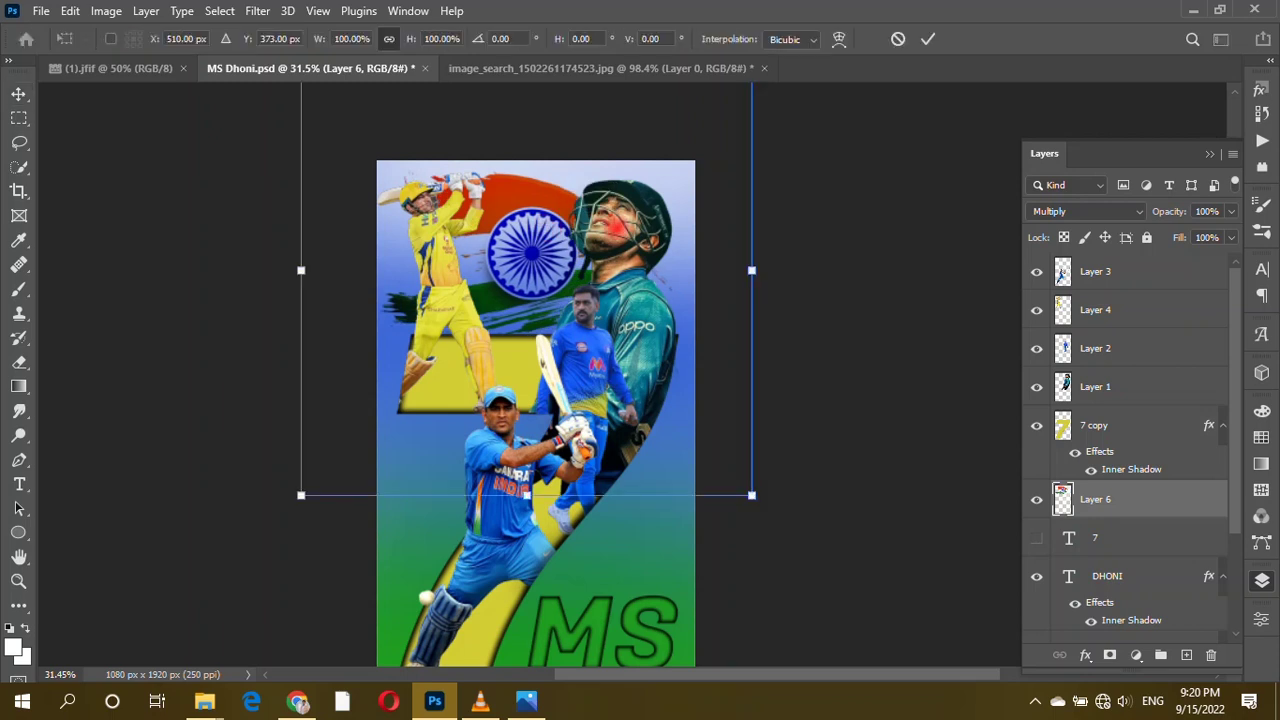
drag(760, 266, 786, 268)
drag(568, 213, 554, 230)
key(Return)
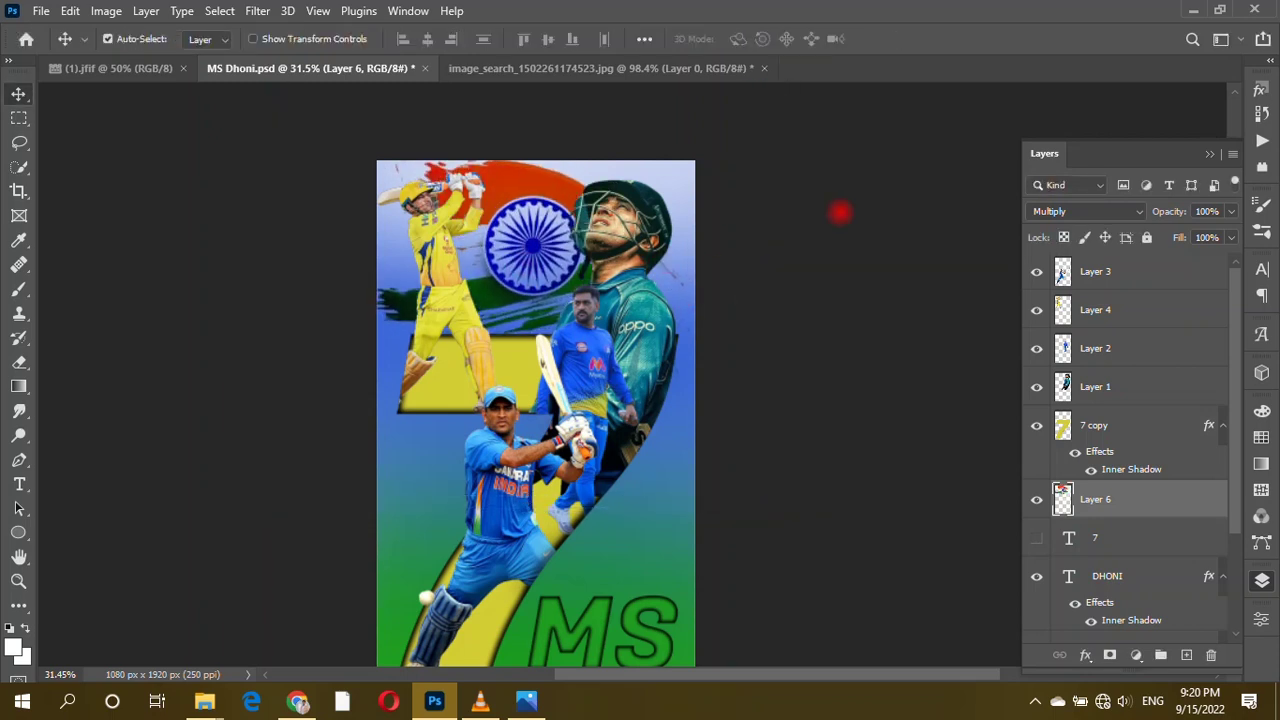
click(1231, 211)
drag(1230, 233, 1210, 233)
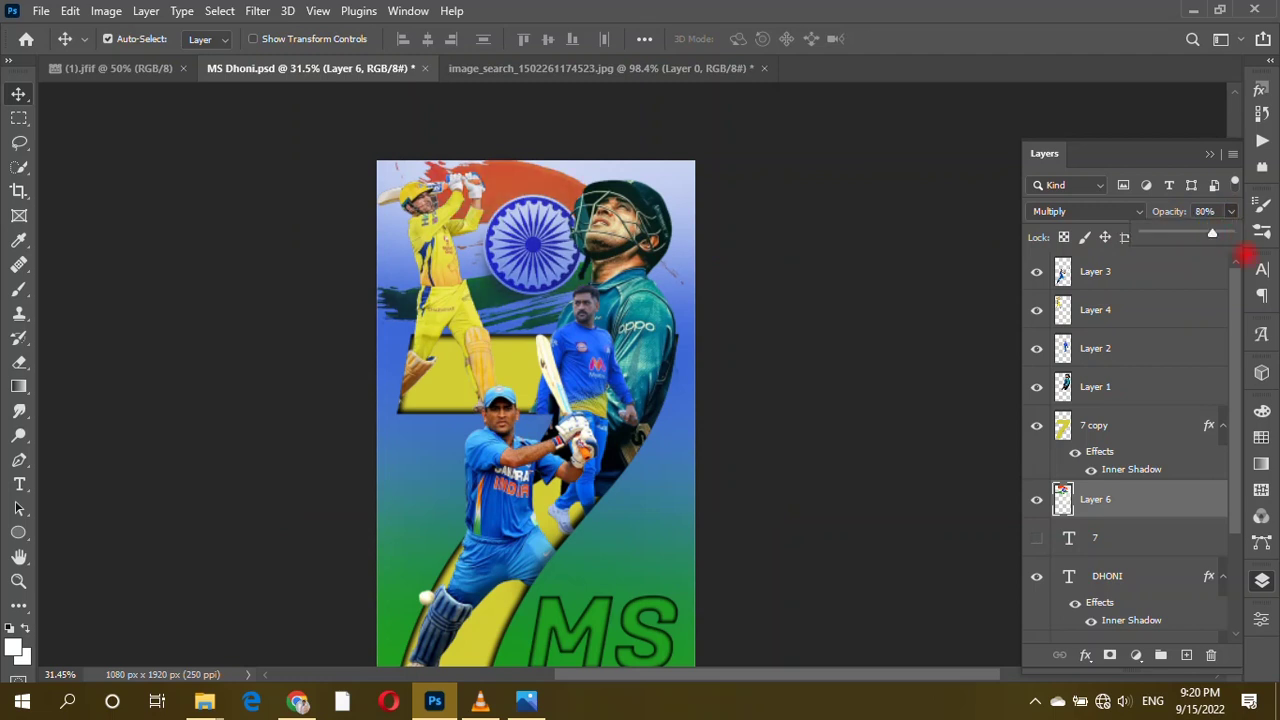
scroll(603, 268, up, 5)
click(603, 268)
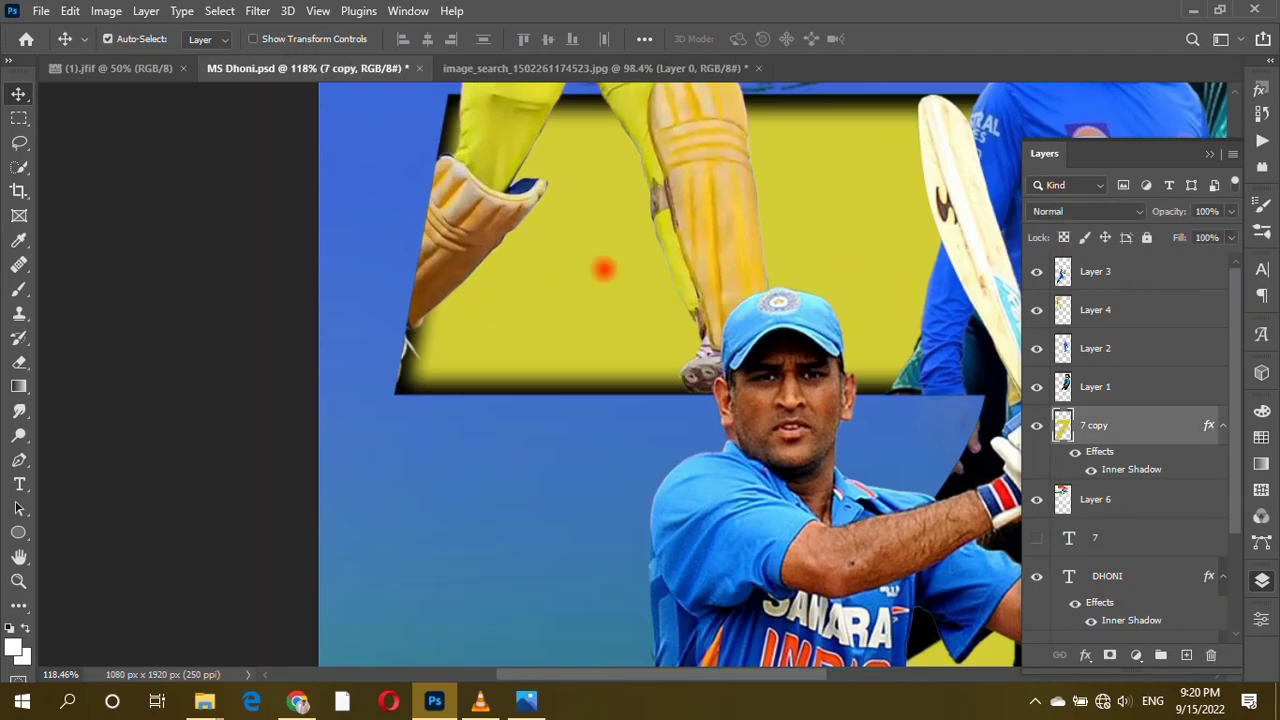
On Layer 4, load the 7 copy outline as a selection and set up a roughly 40 px black soft brush.
click(1112, 310)
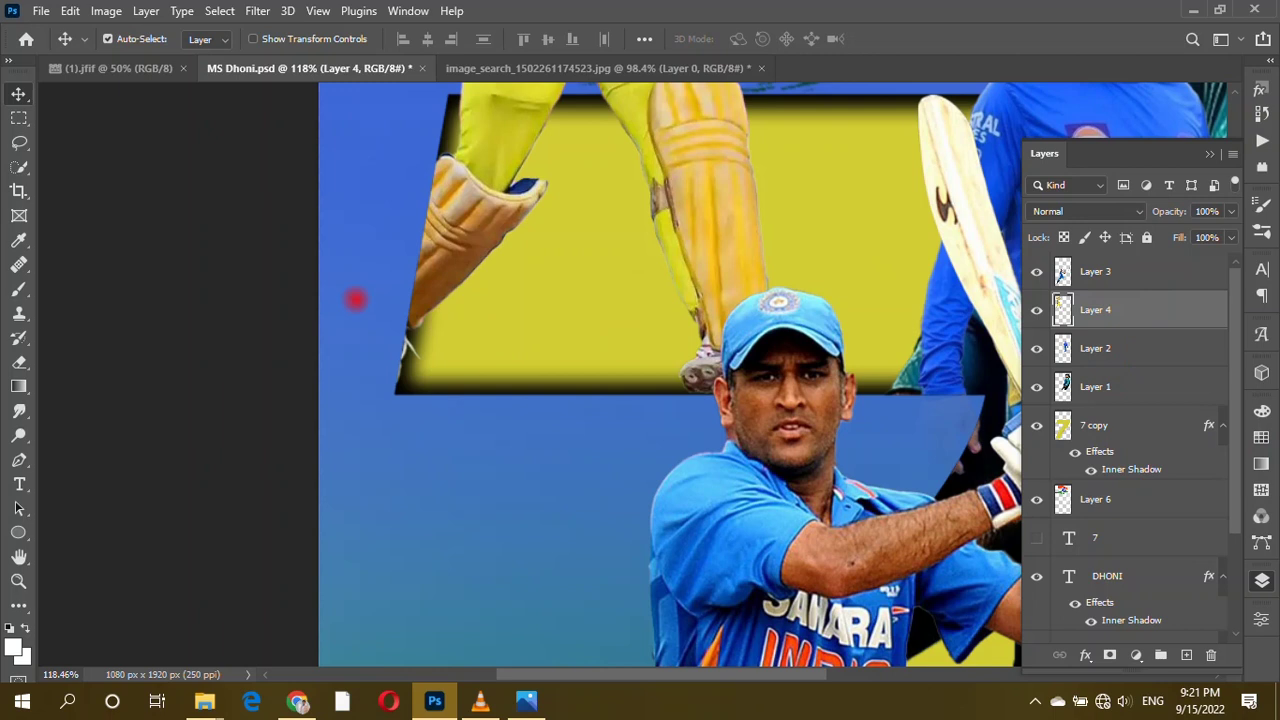
ctrl+click(1062, 425)
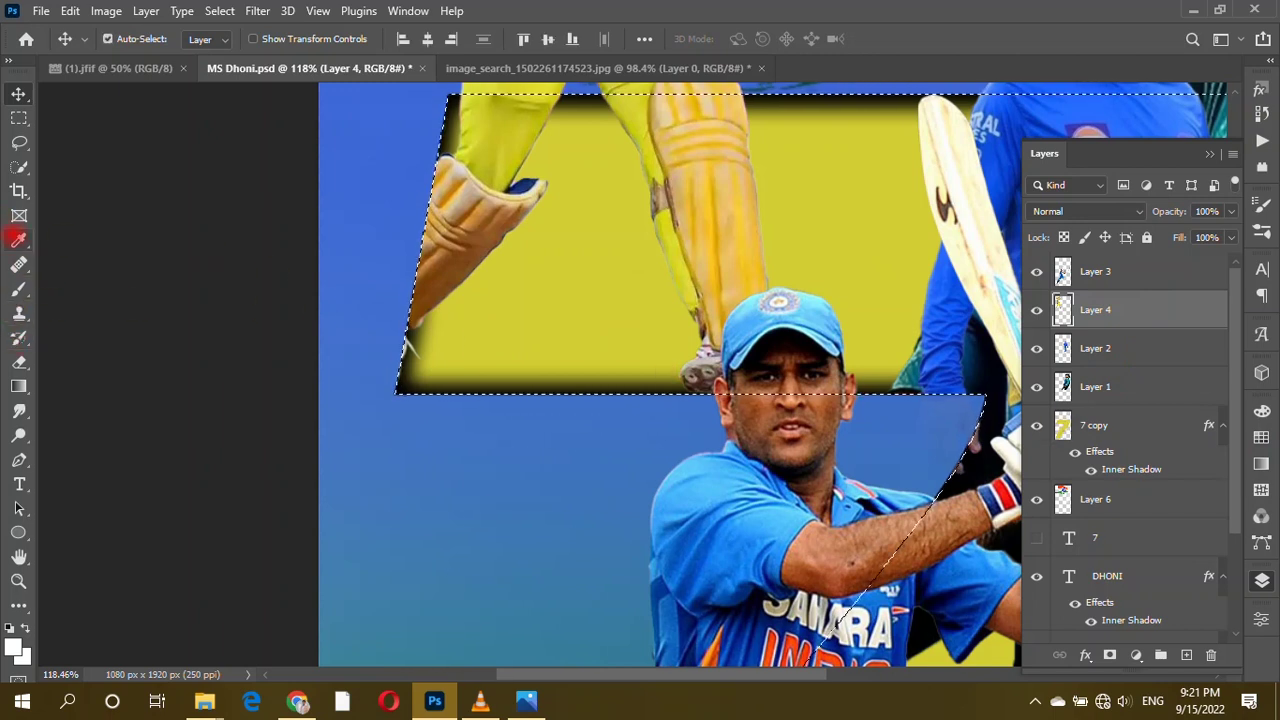
click(19, 289)
click(8, 628)
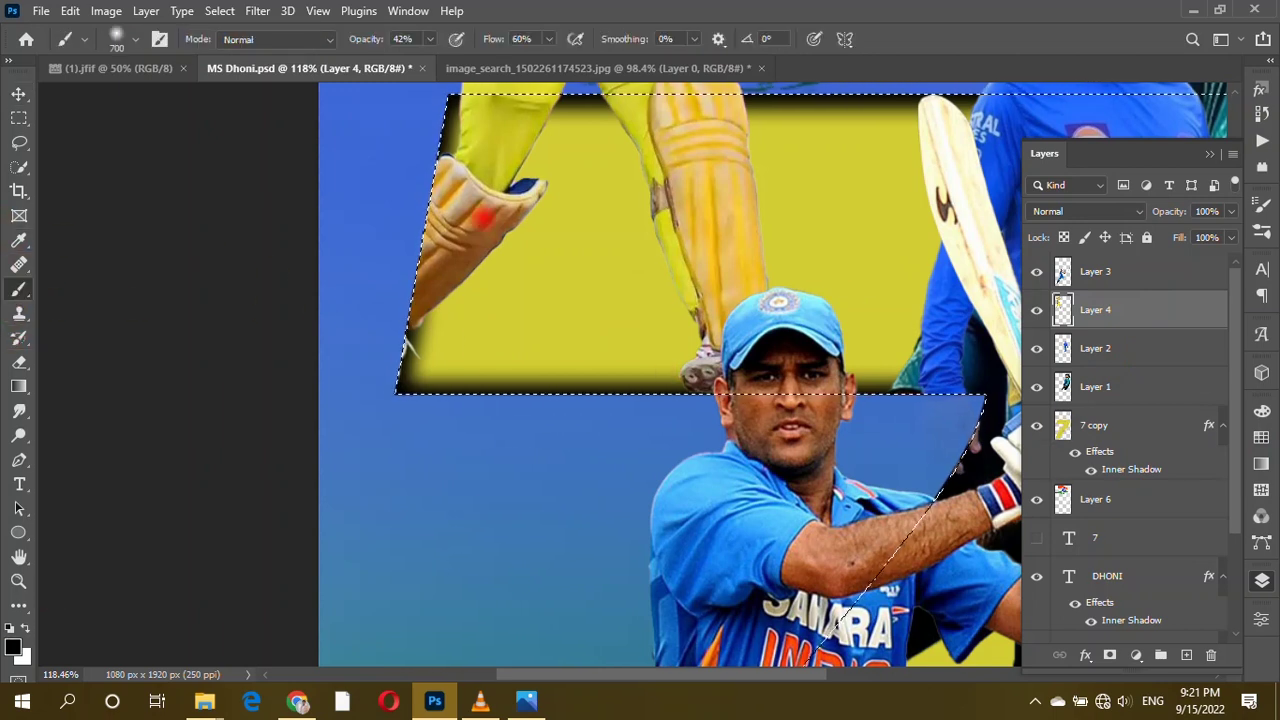
drag(418, 178, 418, 203)
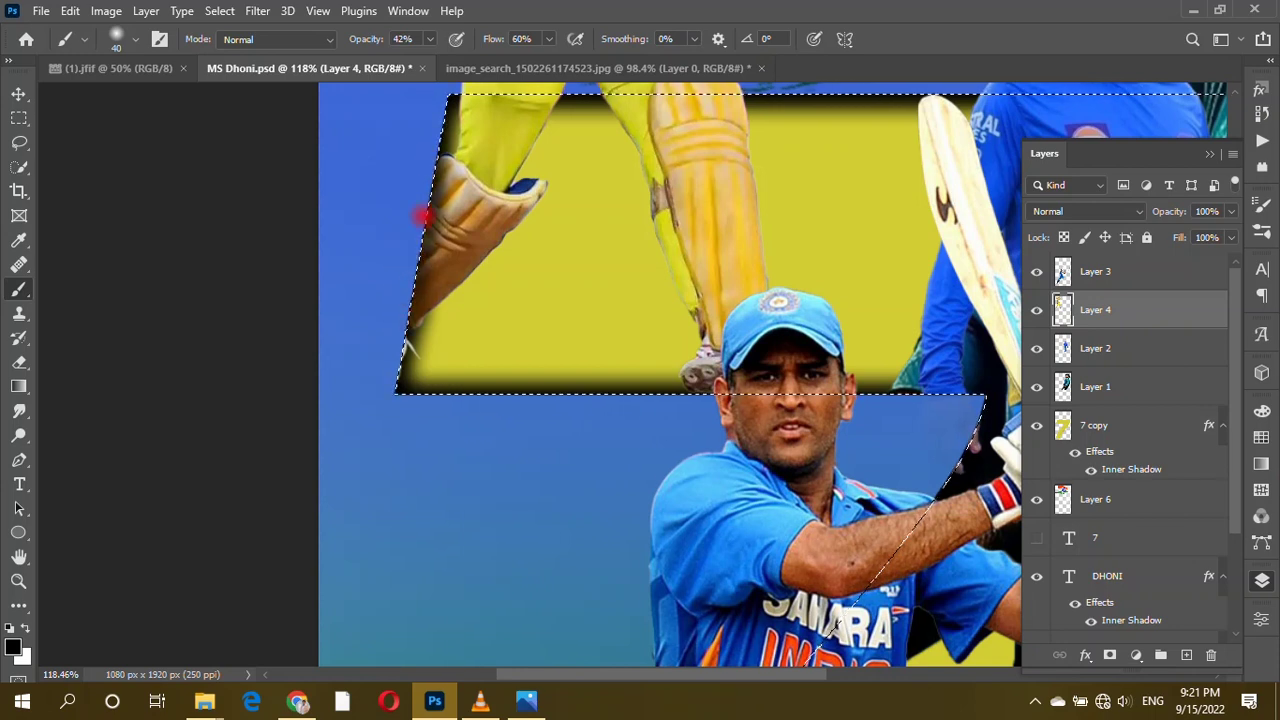
Paint soft dark shading on Layer 4's cutout along the 7's outline.
scroll(411, 240, up, 2)
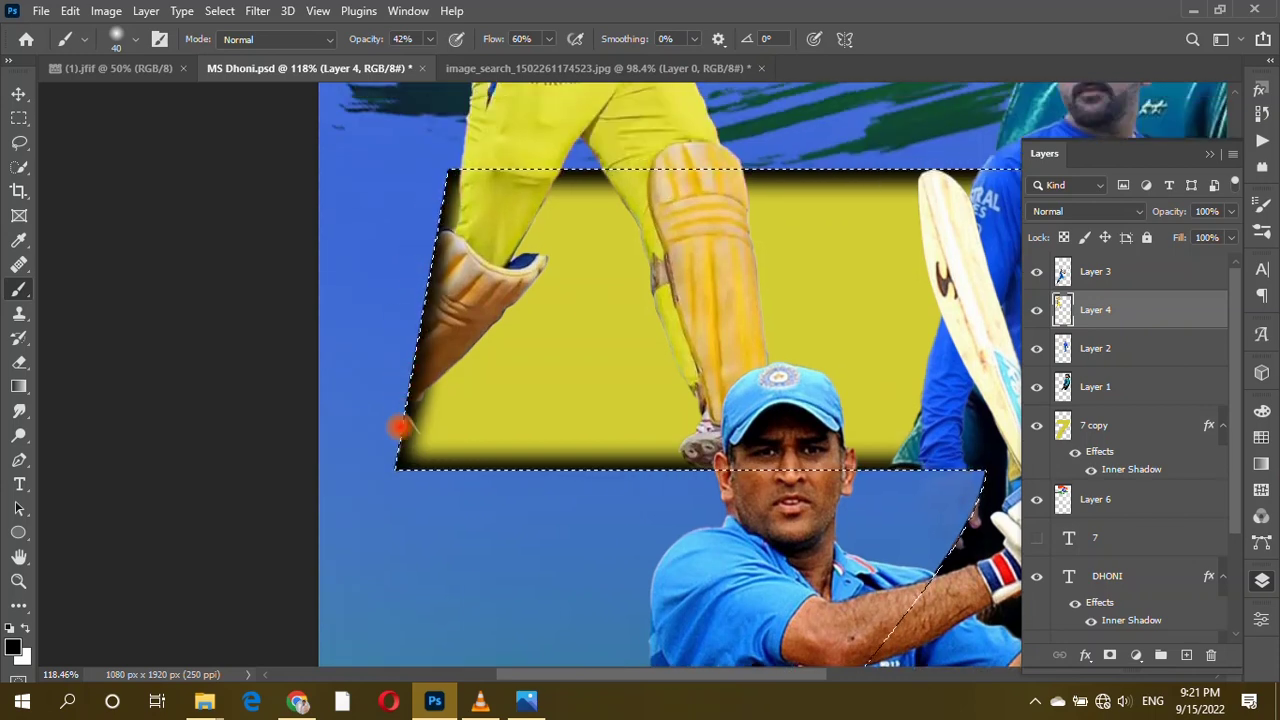
scroll(790, 455, up, 5)
scroll(723, 471, down, 4)
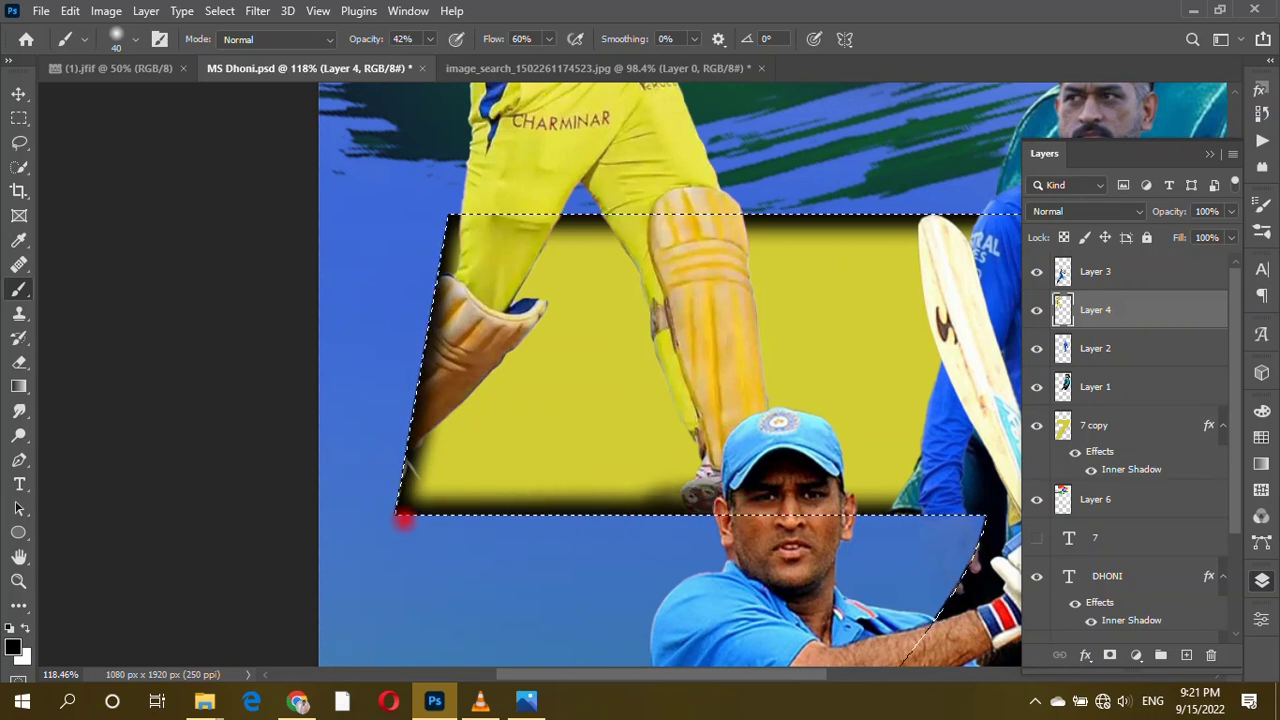
scroll(330, 470, right, 1)
scroll(319, 464, down, 2)
scroll(319, 464, right, 2)
scroll(320, 463, right, 1)
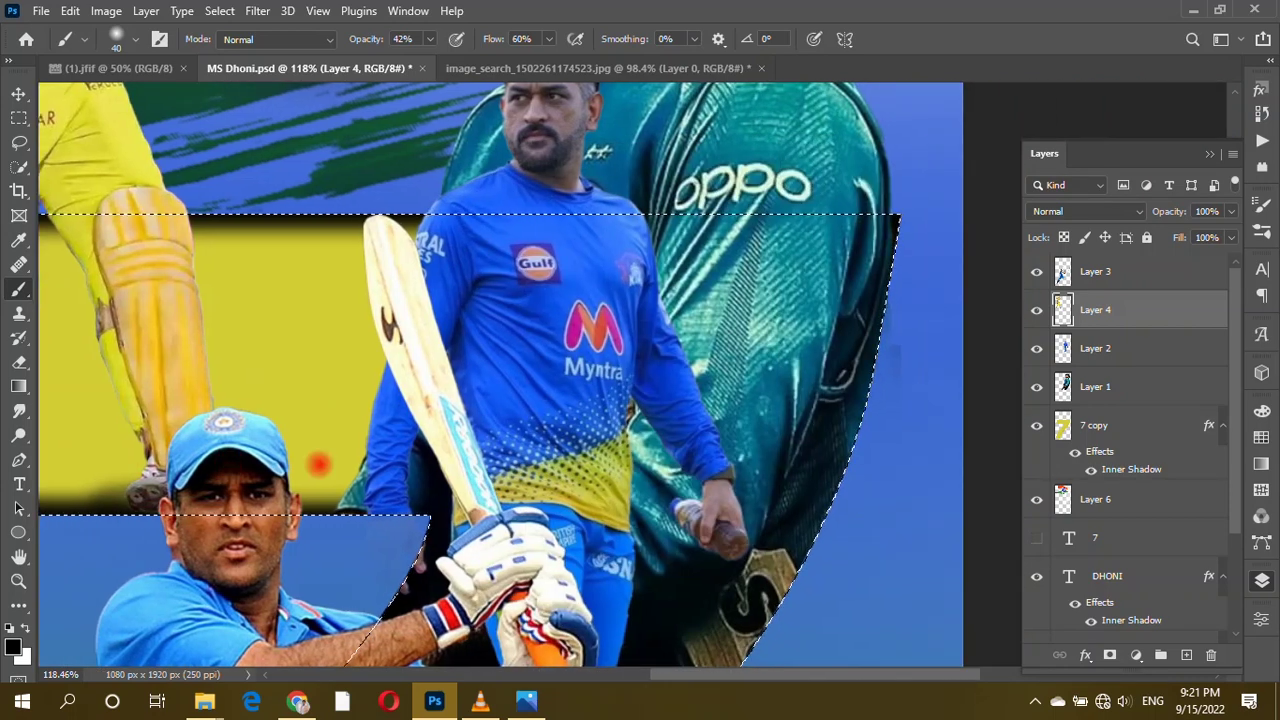
scroll(320, 463, left, 1)
scroll(600, 404, down, 2)
scroll(690, 300, up, 2)
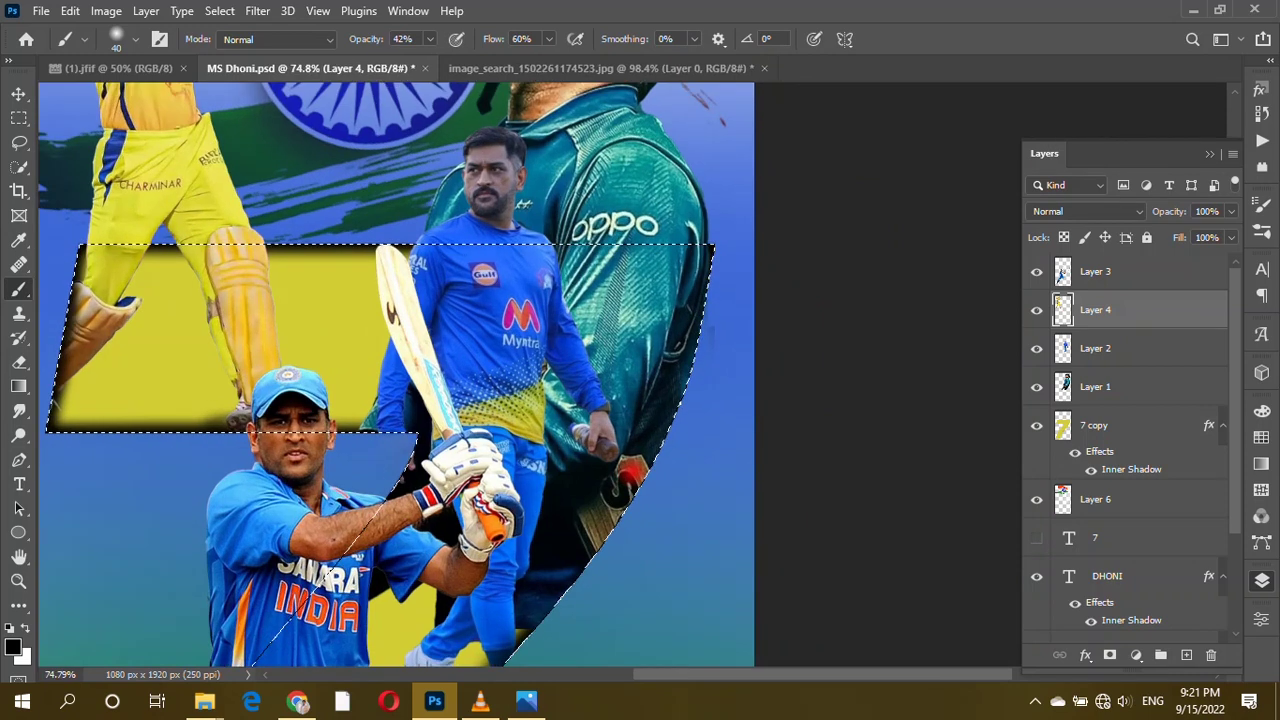
scroll(723, 208, down, 2)
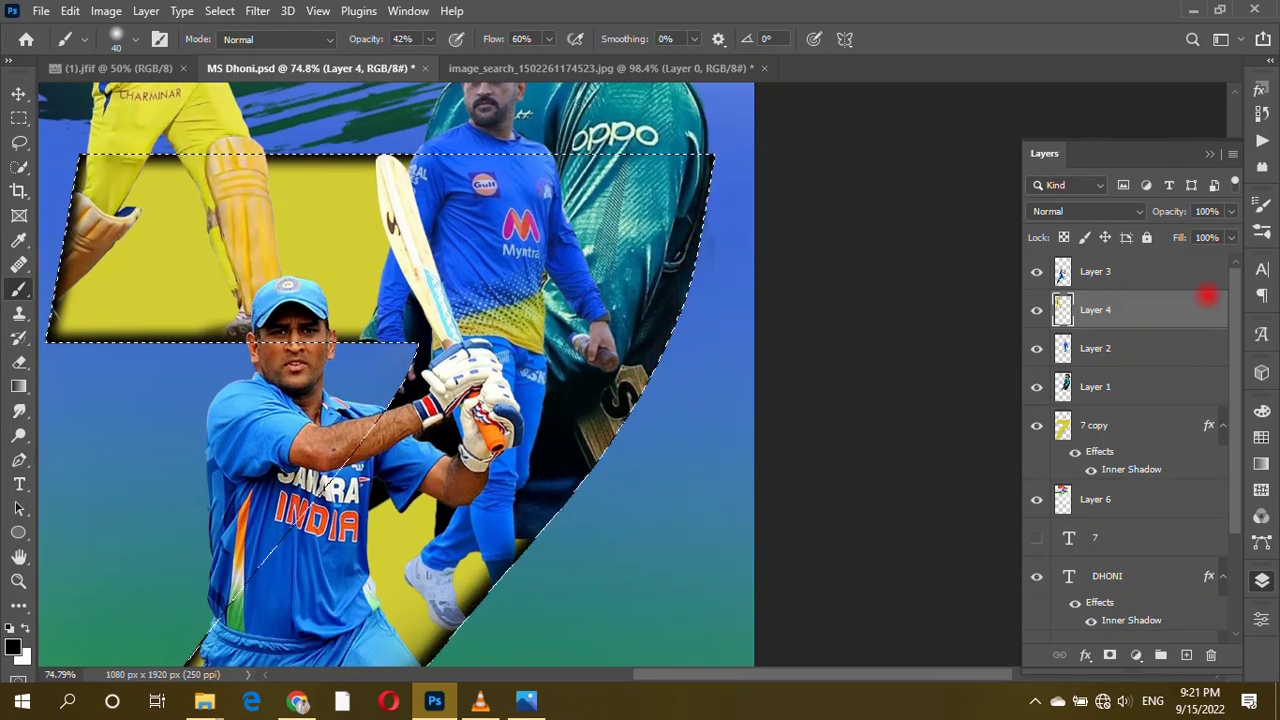
Shade the Layer 1 and Layer 3 cutouts inside the 7, then return to the Move tool.
click(1130, 386)
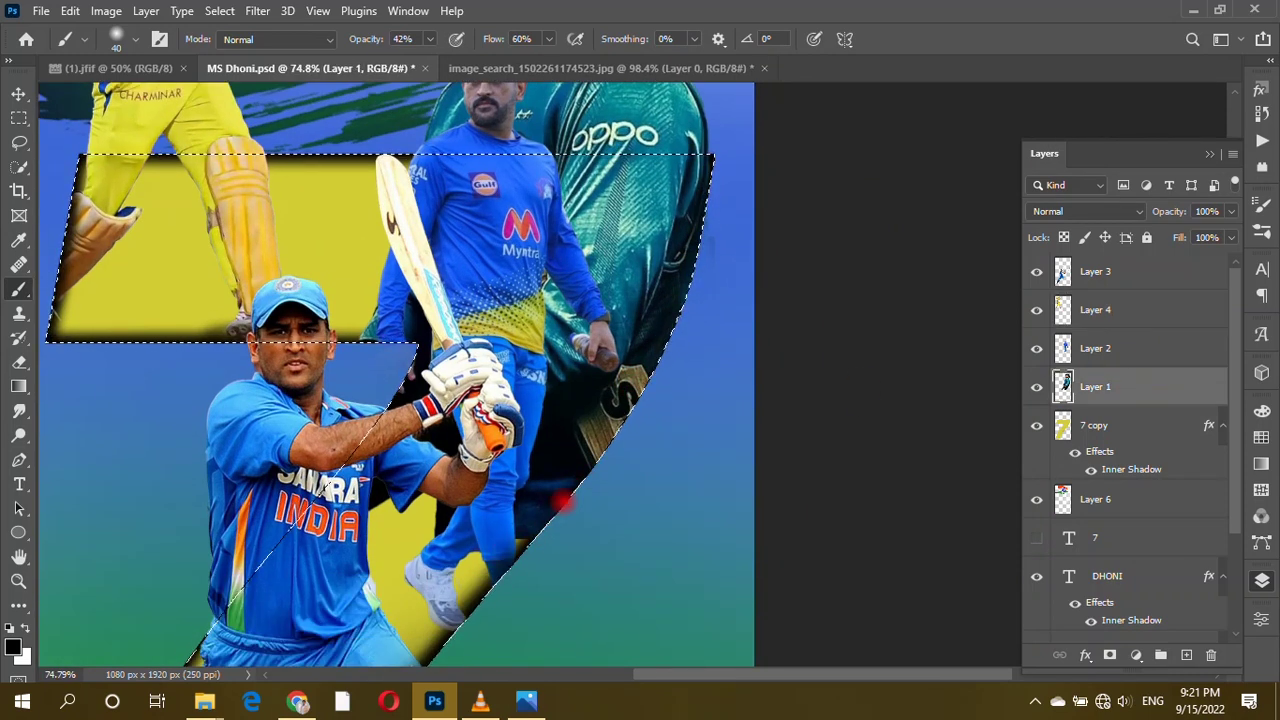
scroll(560, 510, down, 2)
scroll(520, 500, down, 2)
scroll(300, 480, up, 3)
scroll(166, 456, up, 2)
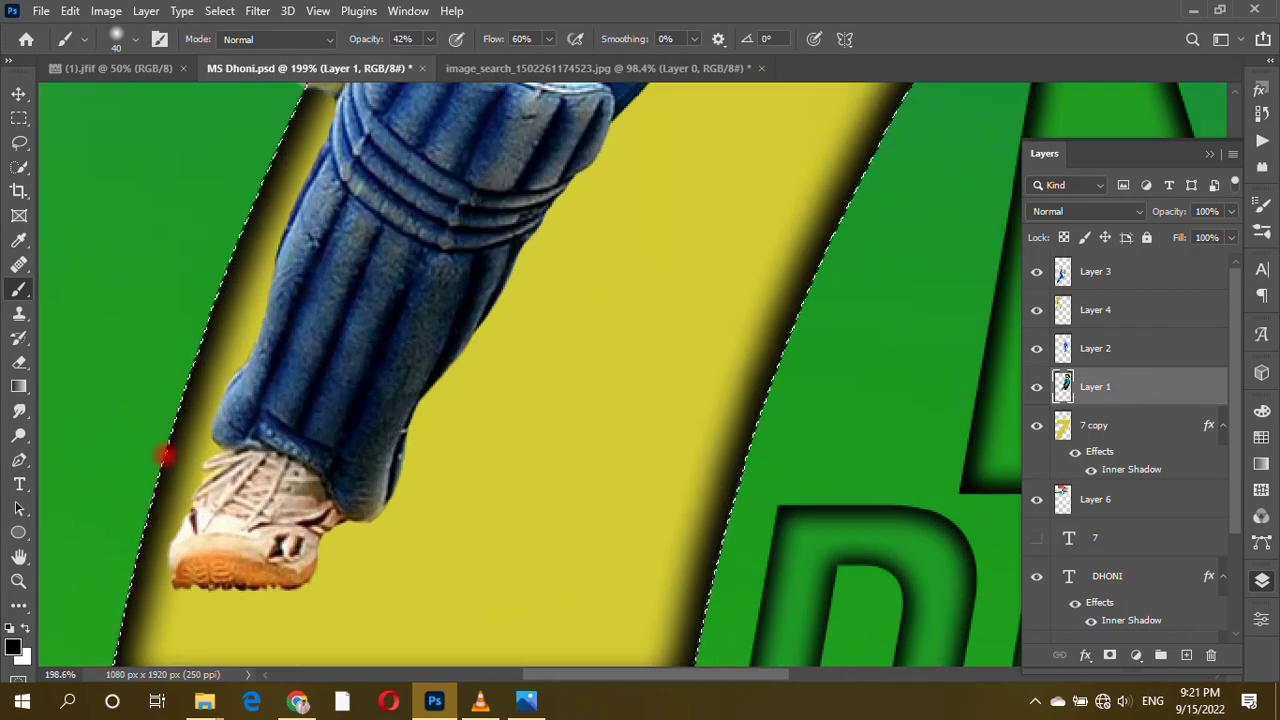
click(1110, 274)
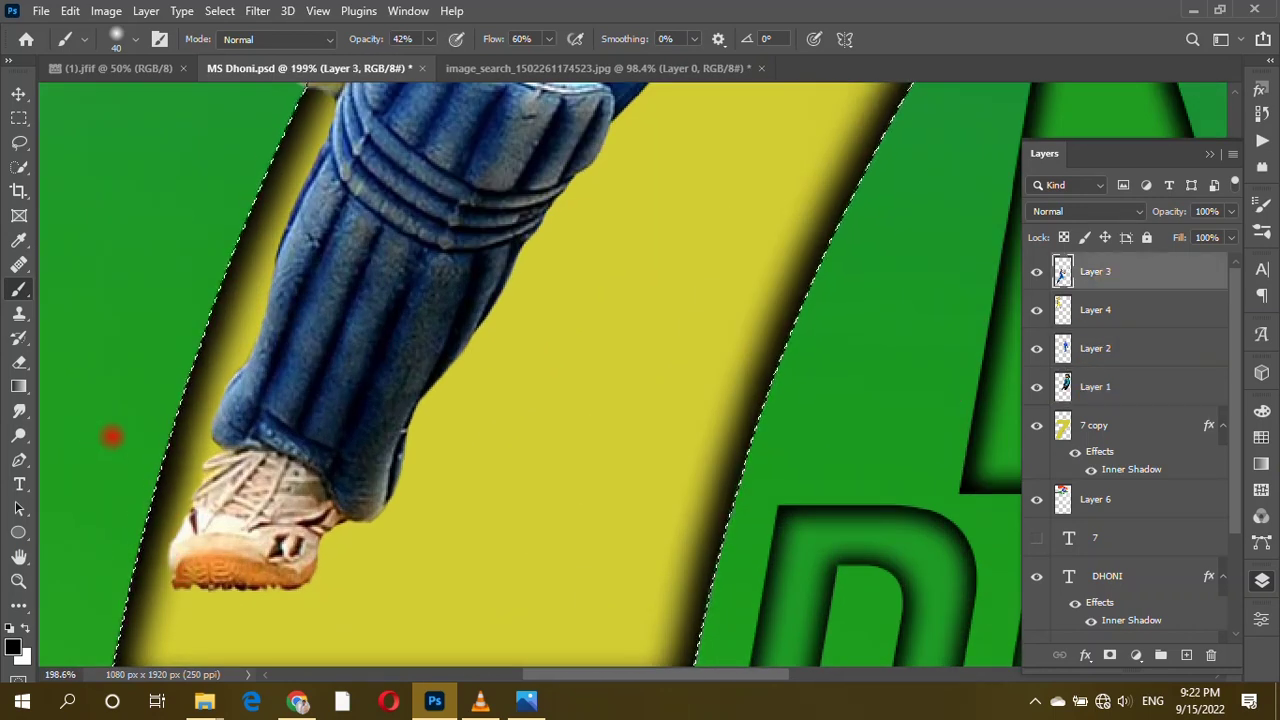
scroll(400, 400, down, 2)
scroll(710, 452, up, 5)
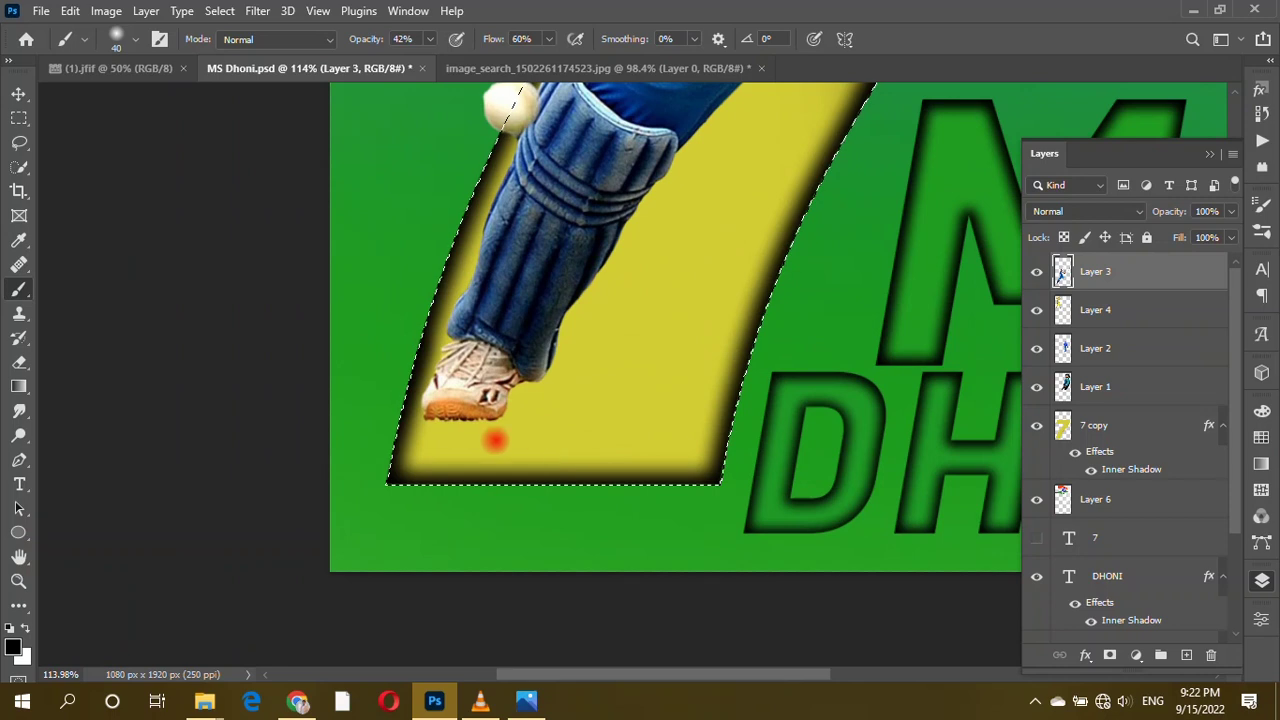
key(v)
scroll(511, 457, up, 4)
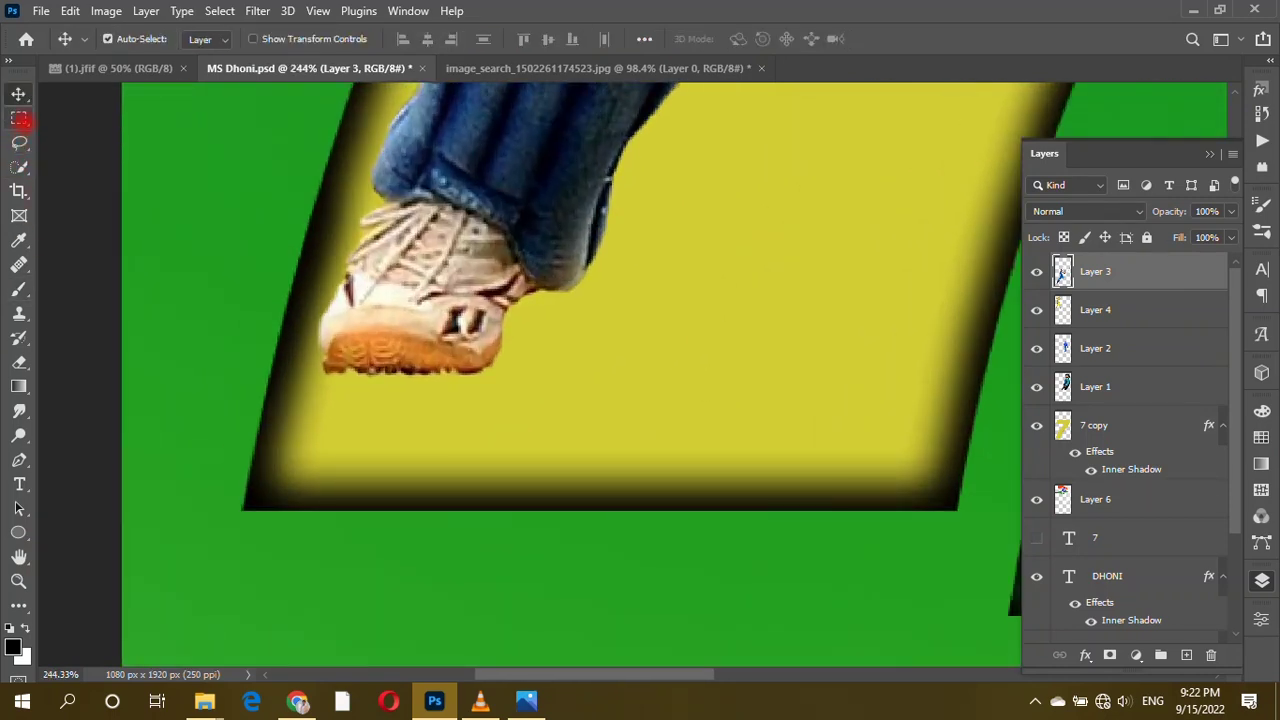
On a new layer, fill an elliptical selection under the batsman's shoe with black.
right_click(19, 118)
click(100, 131)
drag(339, 396, 480, 427)
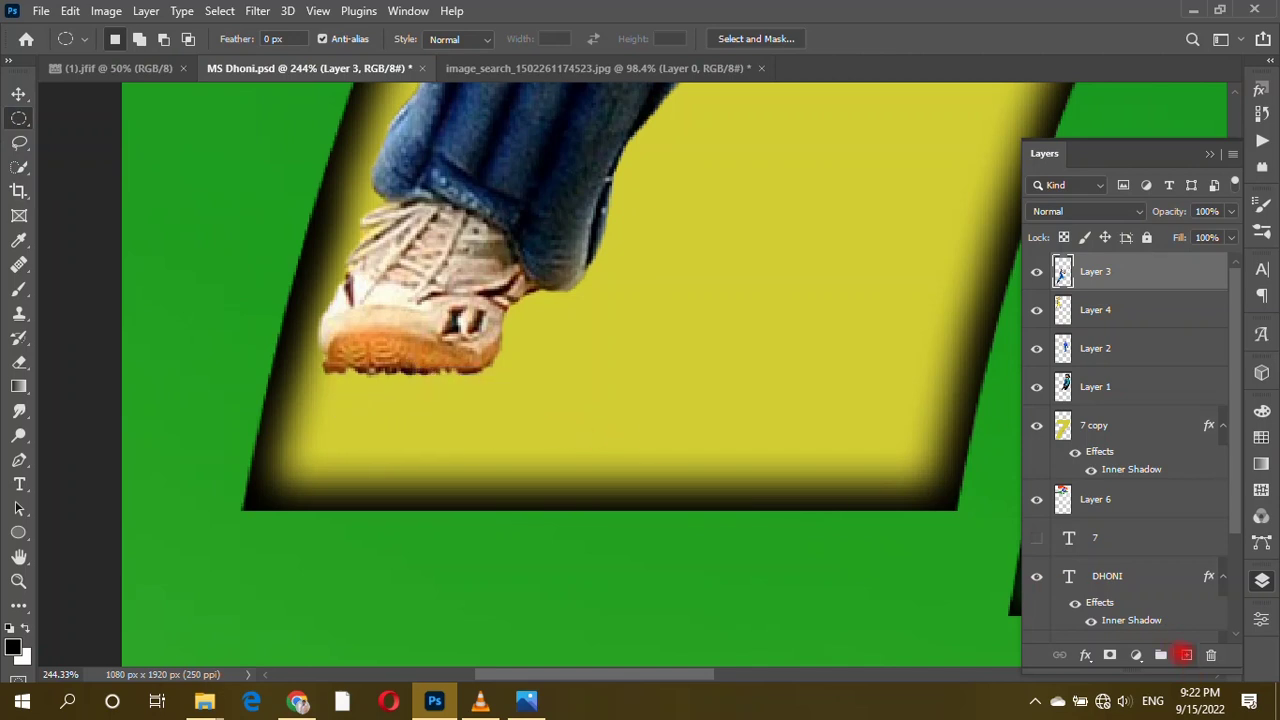
click(1185, 655)
drag(341, 395, 602, 460)
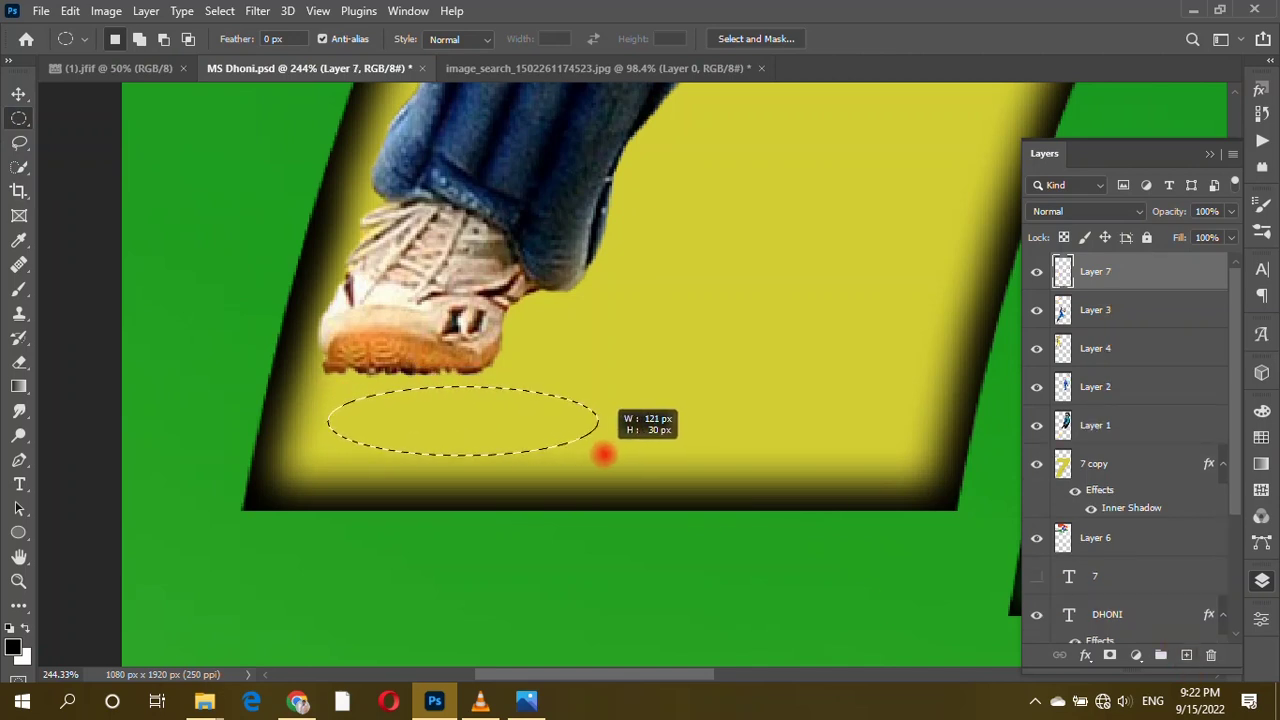
click(27, 628)
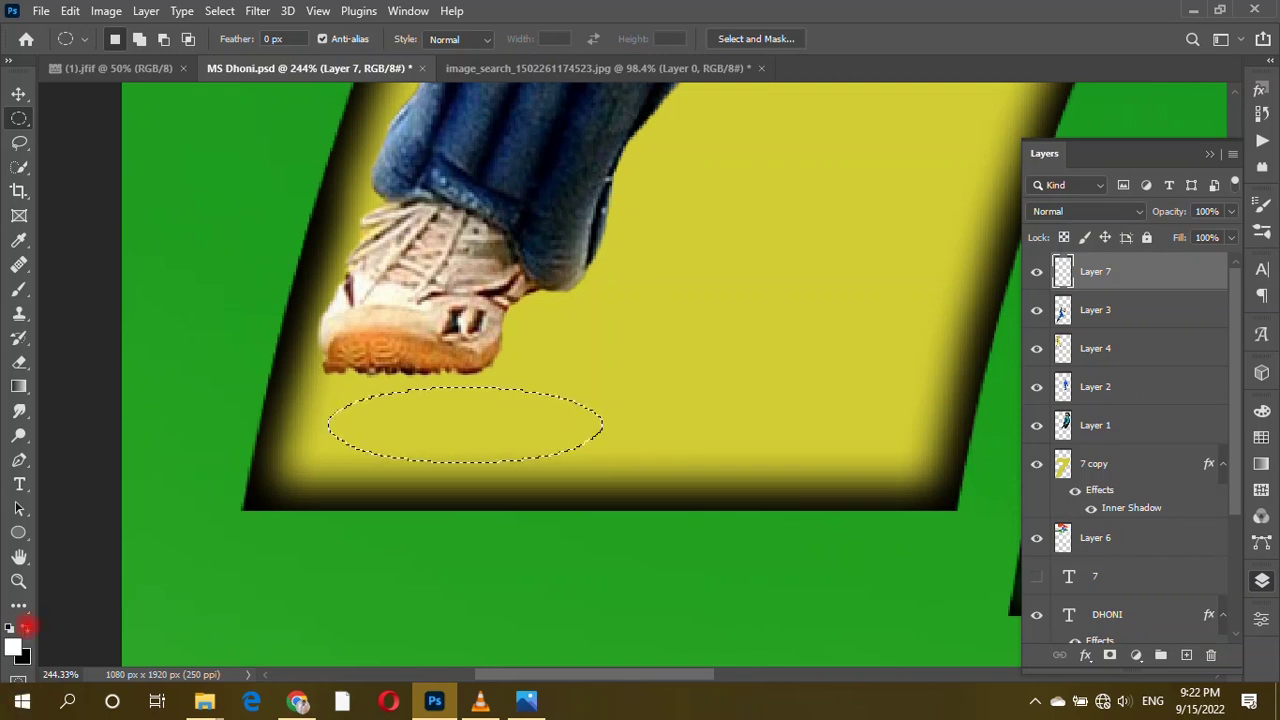
key(shift+F5)
click(777, 186)
key(m)
key(ctrl+BackSpace)
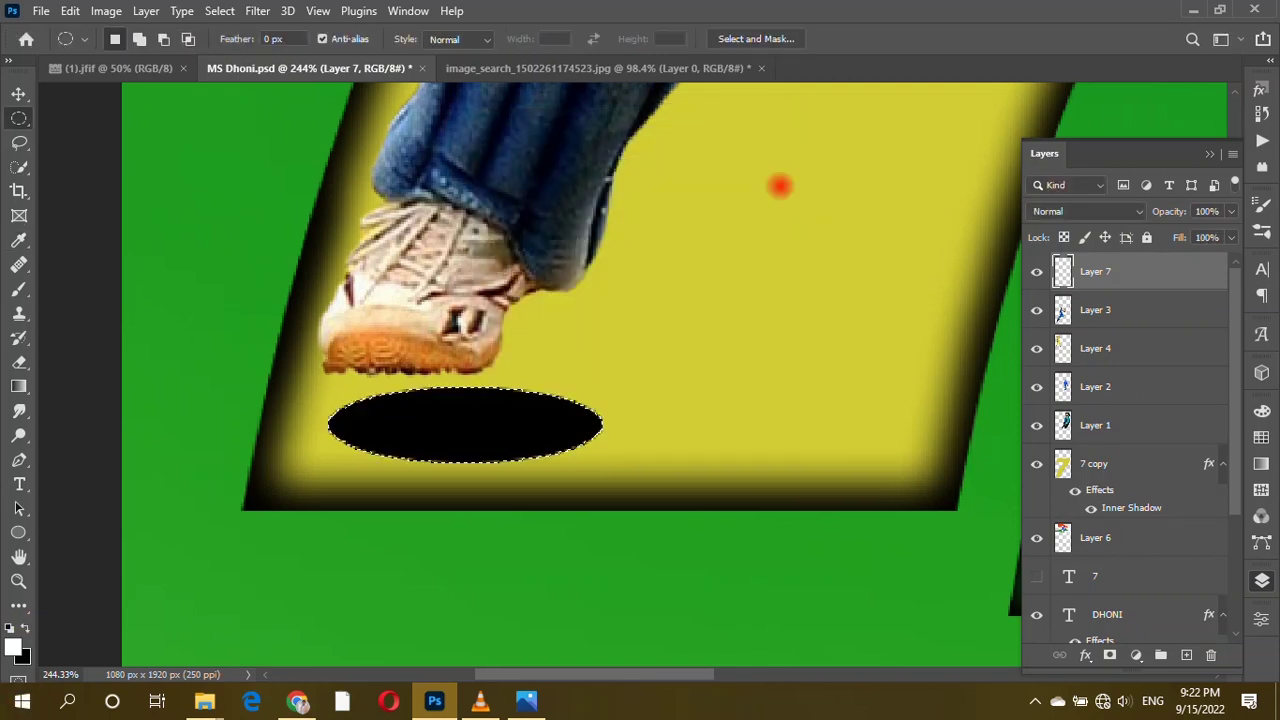
Soften the black ellipse with a Box Blur of radius 18.
click(257, 11)
mouse_move(360, 251)
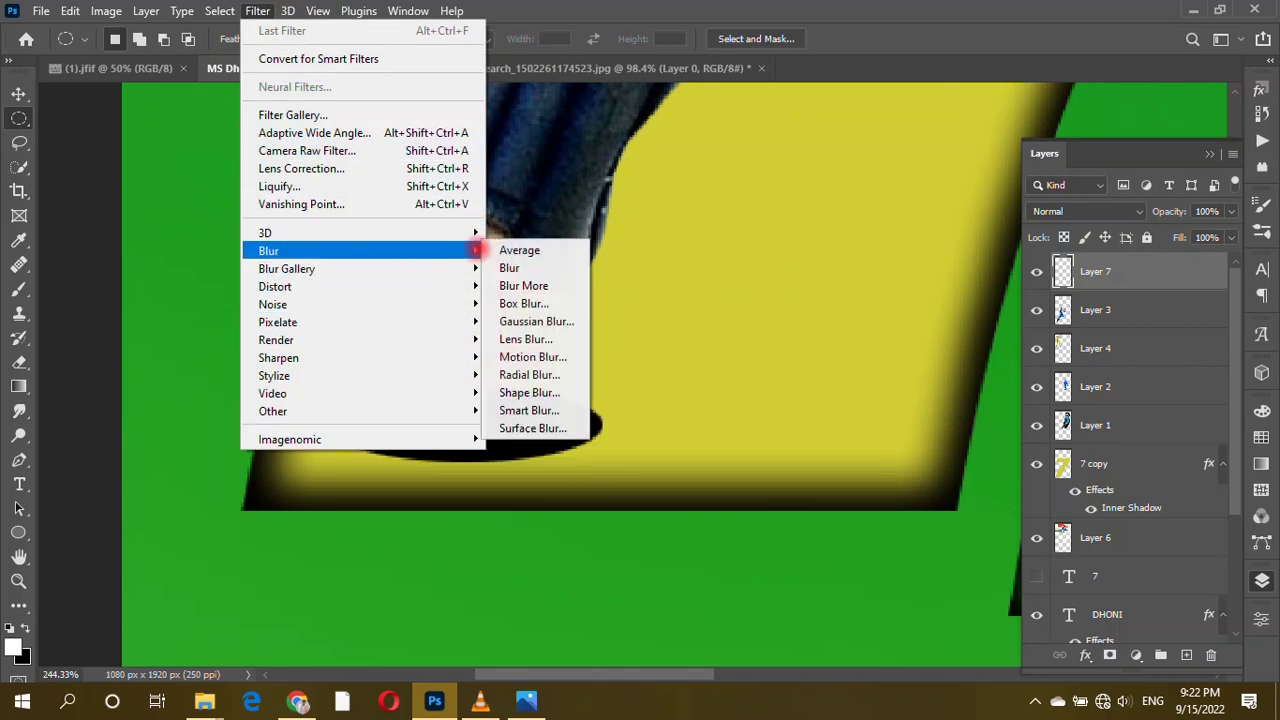
click(573, 297)
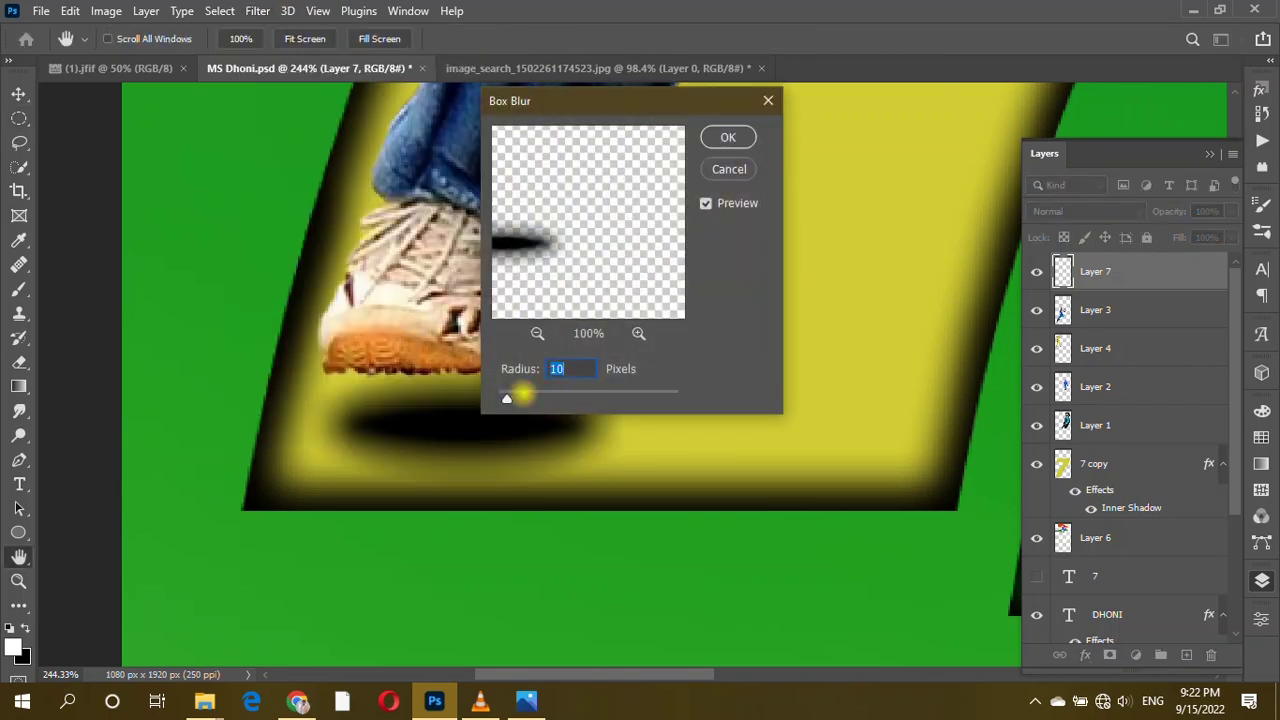
drag(521, 397, 514, 401)
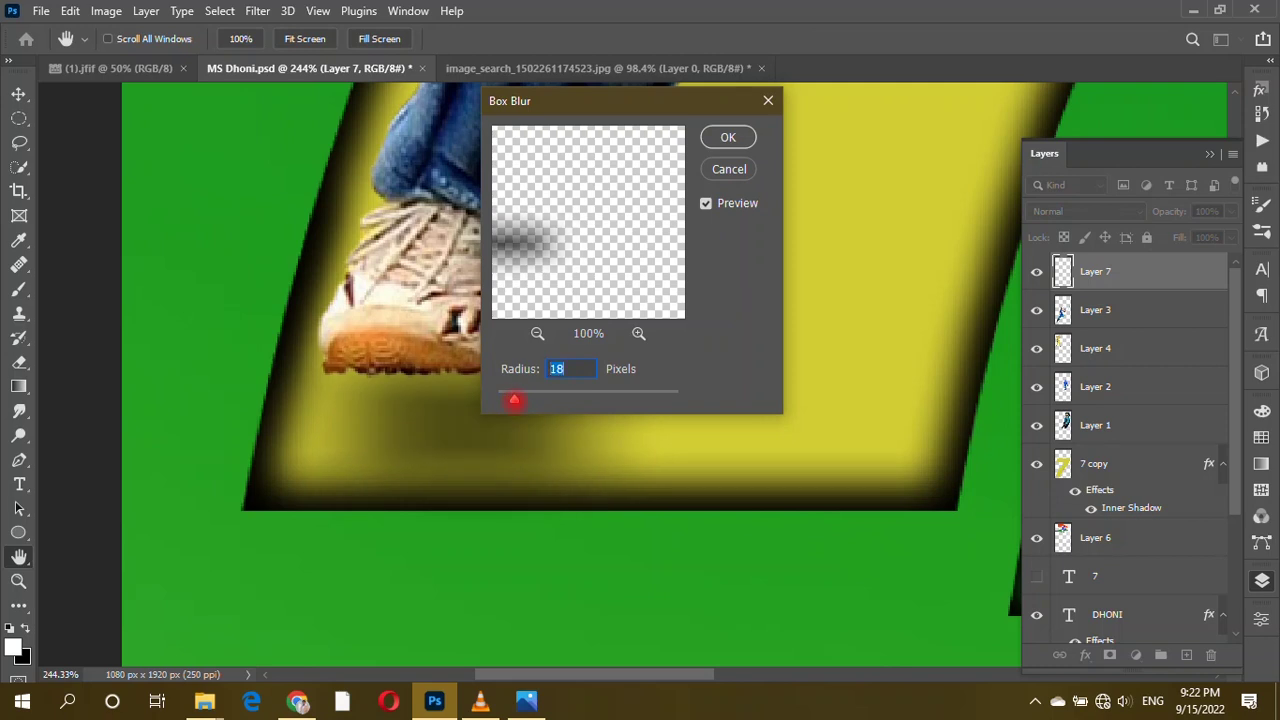
click(514, 401)
click(728, 137)
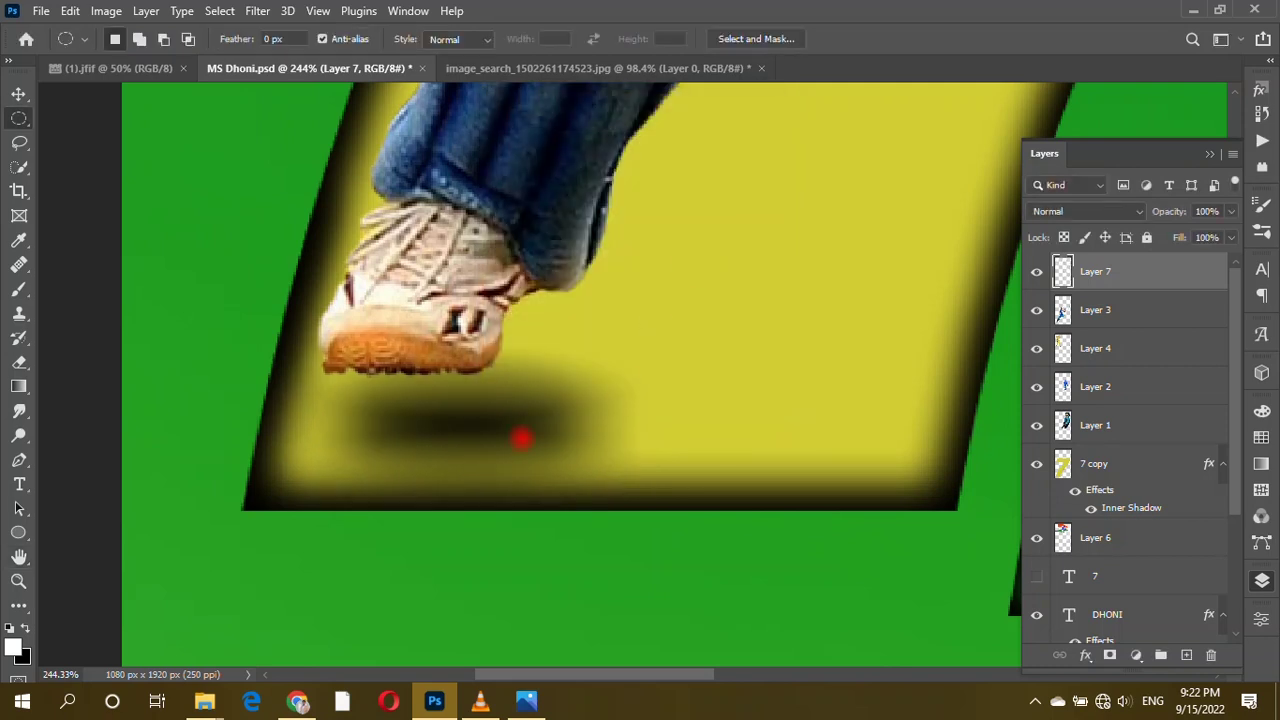
Shrink the blurred shadow with Free Transform and tuck it under the shoe.
key(v)
drag(520, 431, 474, 437)
key(ctrl+t)
mouse_move(600, 431)
mouse_down()
mouse_move(516, 432)
mouse_move(500, 400)
mouse_up()
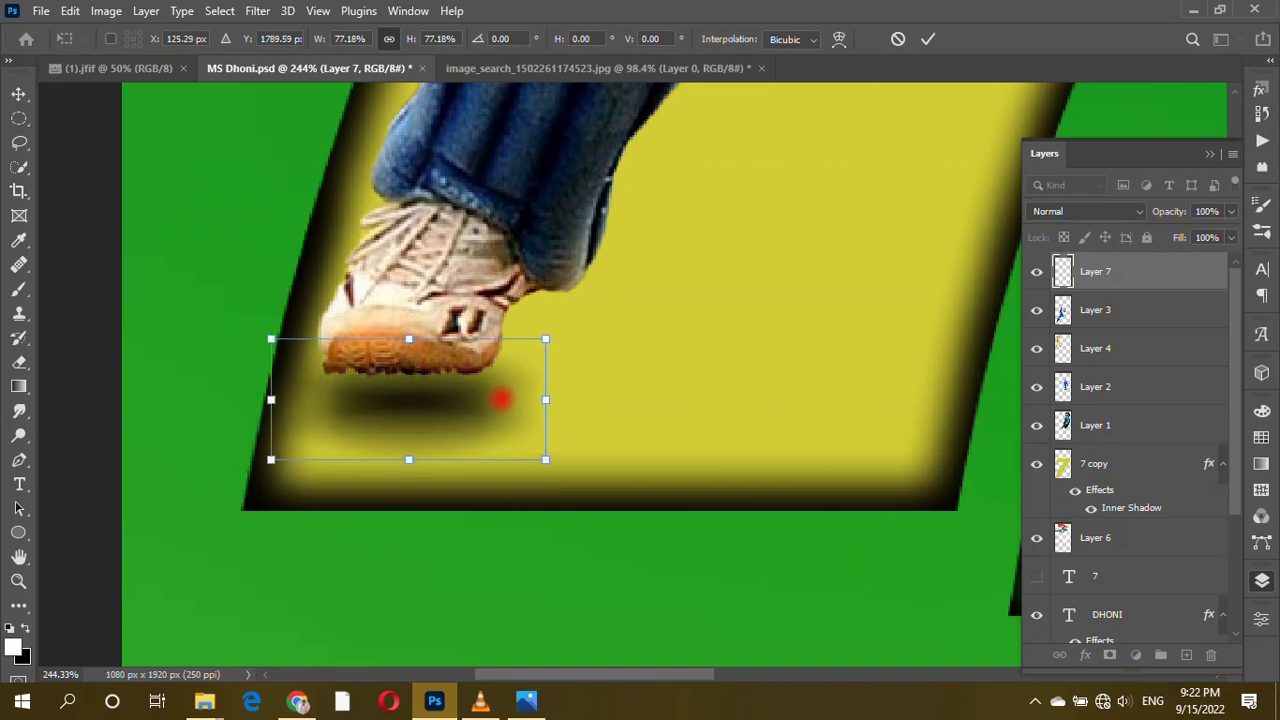
key(Return)
ctrl+click(506, 406)
scroll(449, 420, down, 5)
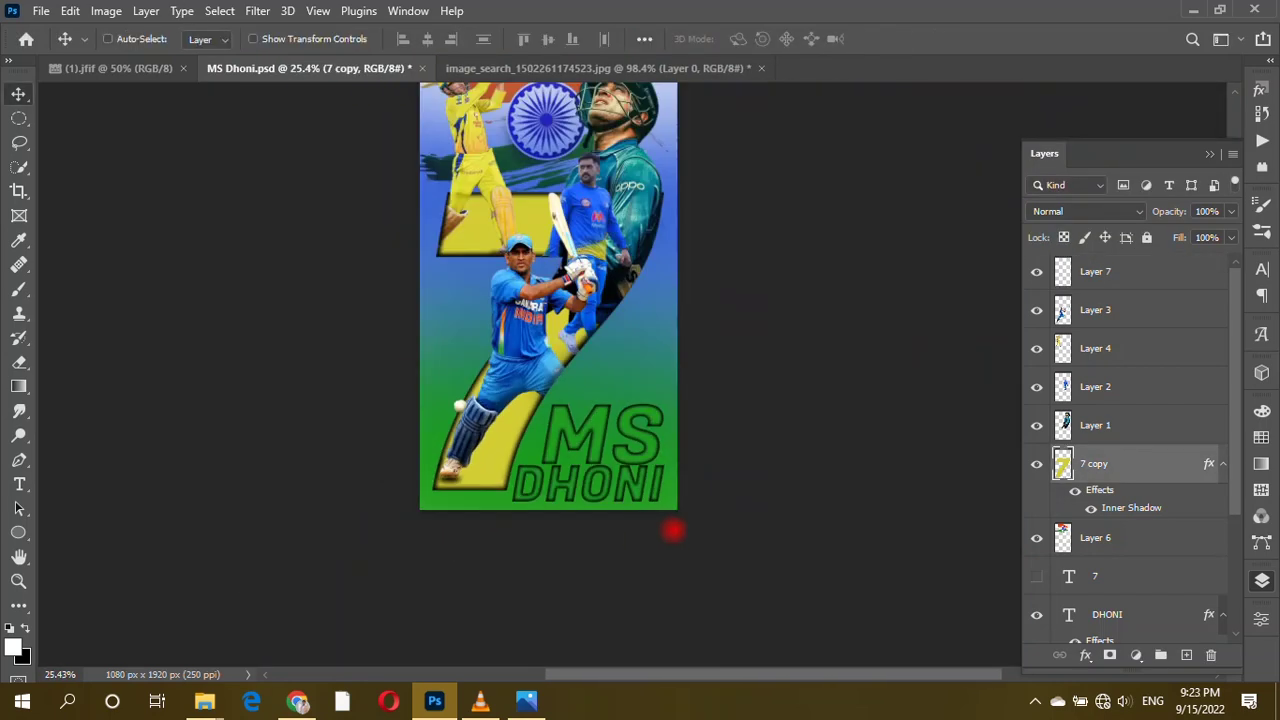
Nudge the shadow a few pixels further under the shoe.
scroll(672, 352, up, 2)
scroll(452, 564, up, 5)
drag(333, 575, 349, 576)
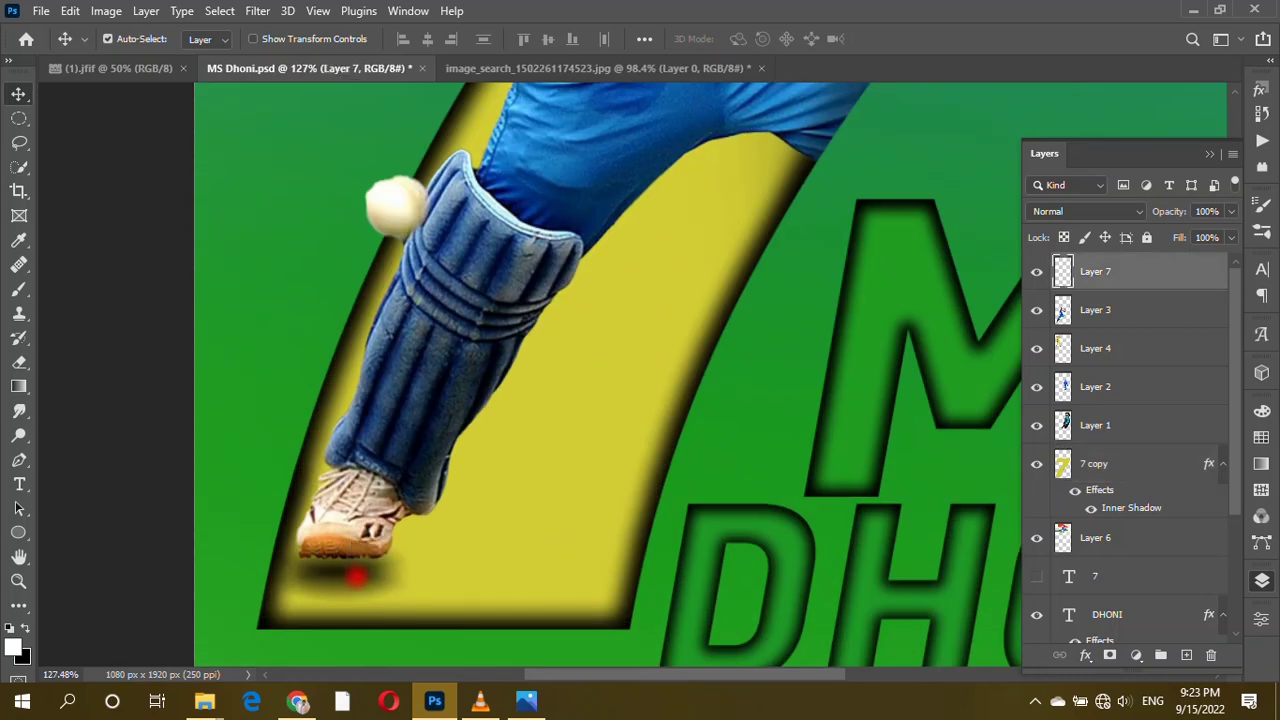
scroll(355, 577, down, 2)
scroll(500, 400, down, 2)
scroll(694, 454, up, 2)
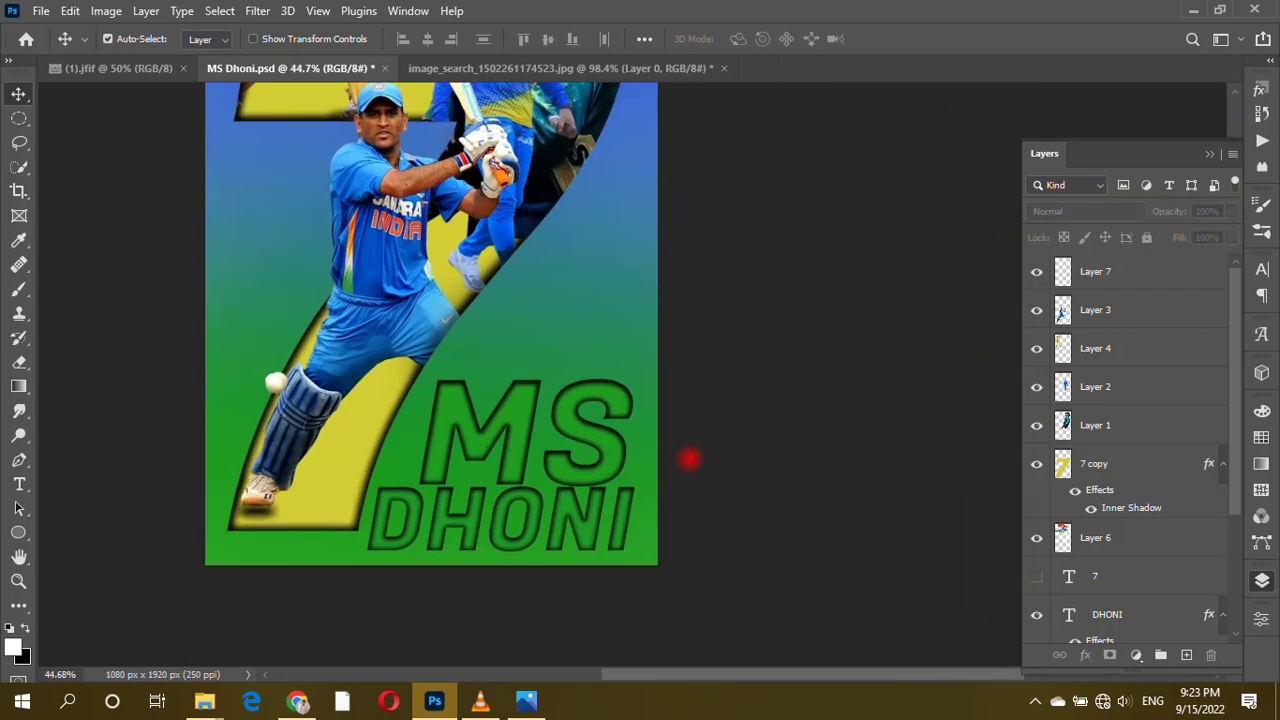
scroll(516, 436, up, 1)
scroll(516, 436, down, 2)
scroll(1126, 277, down, 3)
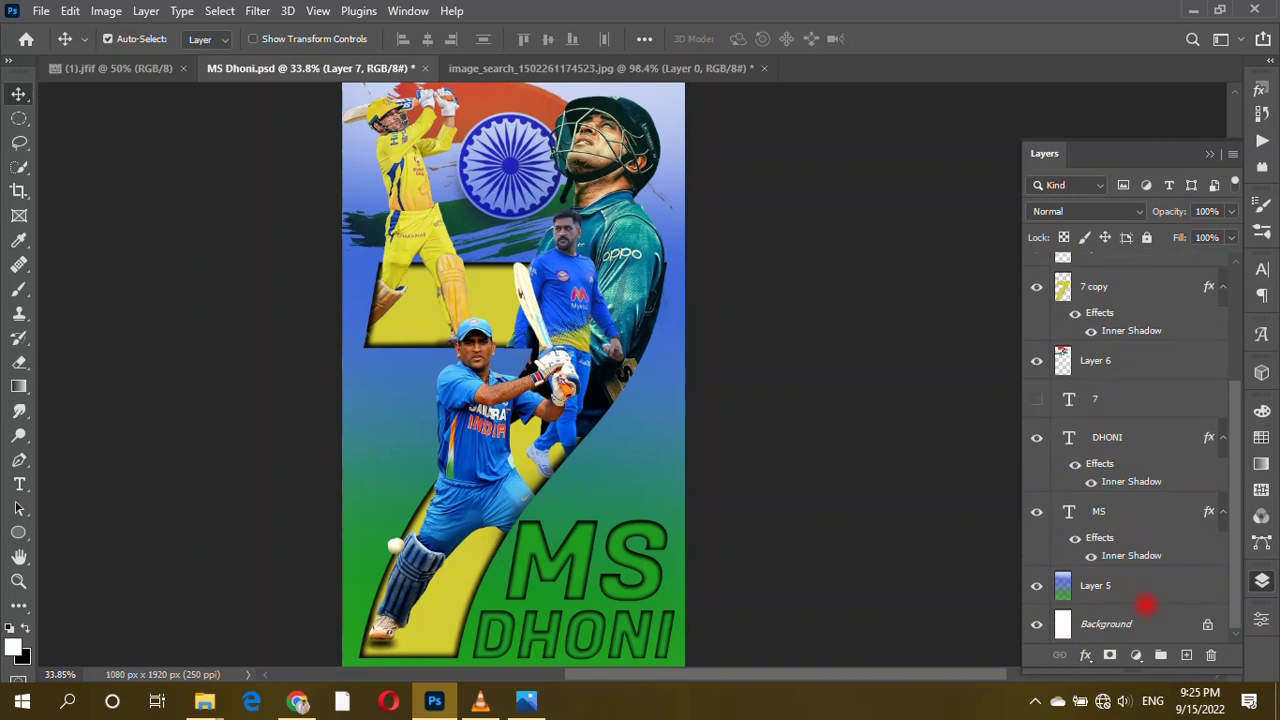
Merge layers 7 copy through Layer 5 into one Background layer and open the Camera Raw Filter.
shift+click(1129, 595)
key(ctrl+shift+e)
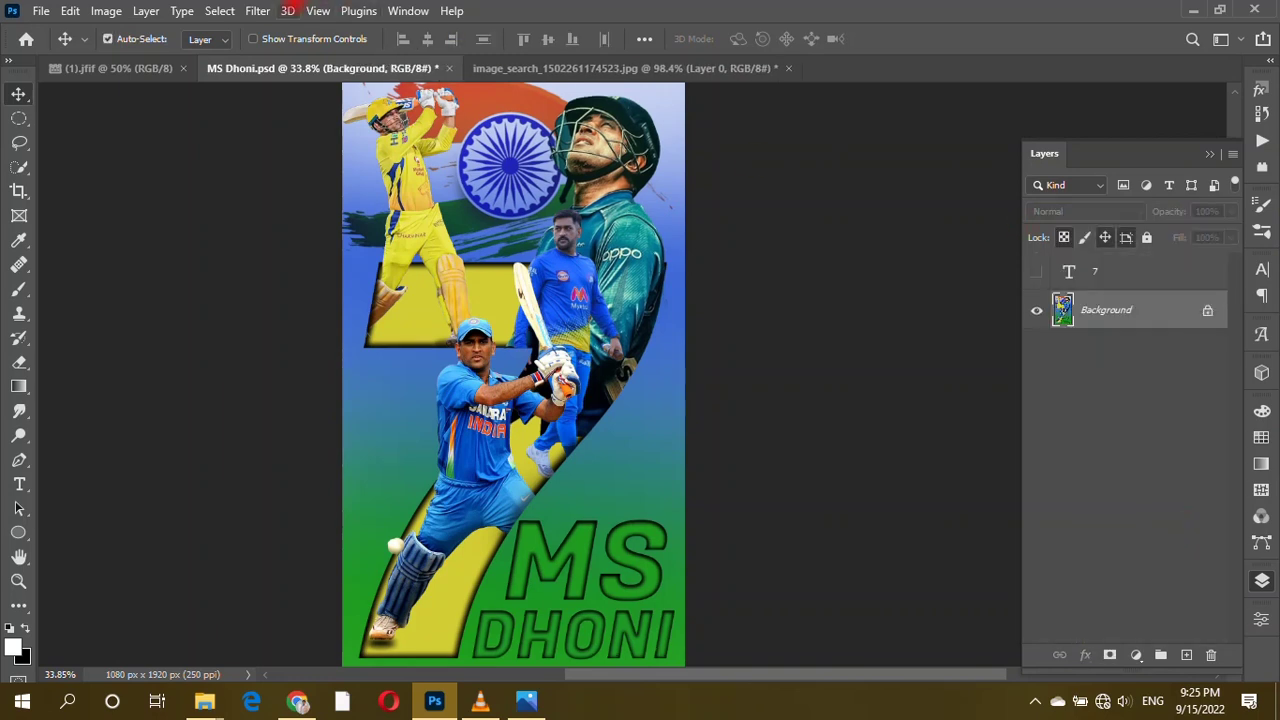
click(258, 10)
click(290, 151)
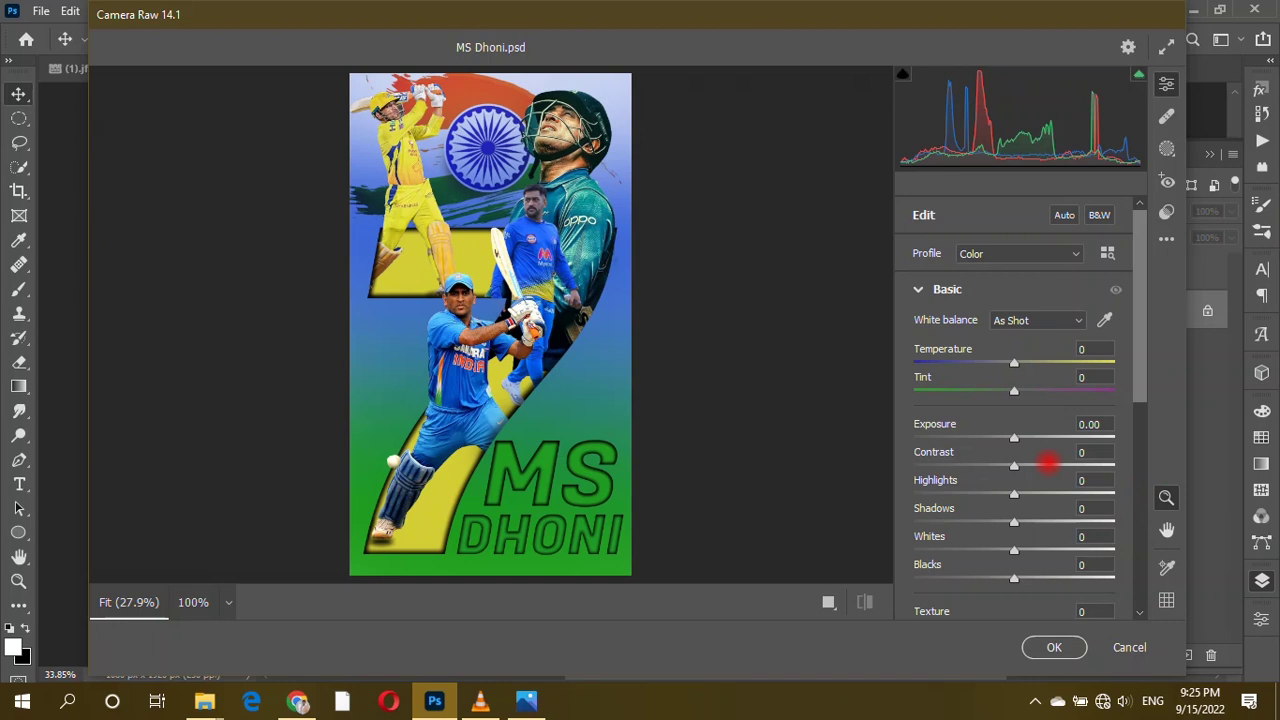
Deepen Shadows to -16, adjust Blacks, and boost Vibrance and Saturation.
drag(1014, 522, 1006, 522)
key(Down)
key(Down)
key(Down)
key(Down)
key(Down)
key(Down)
mouse_move(1001, 577)
mouse_down()
mouse_move(1046, 577)
mouse_move(943, 577)
mouse_move(1011, 577)
mouse_up()
scroll(1089, 538, down, 3)
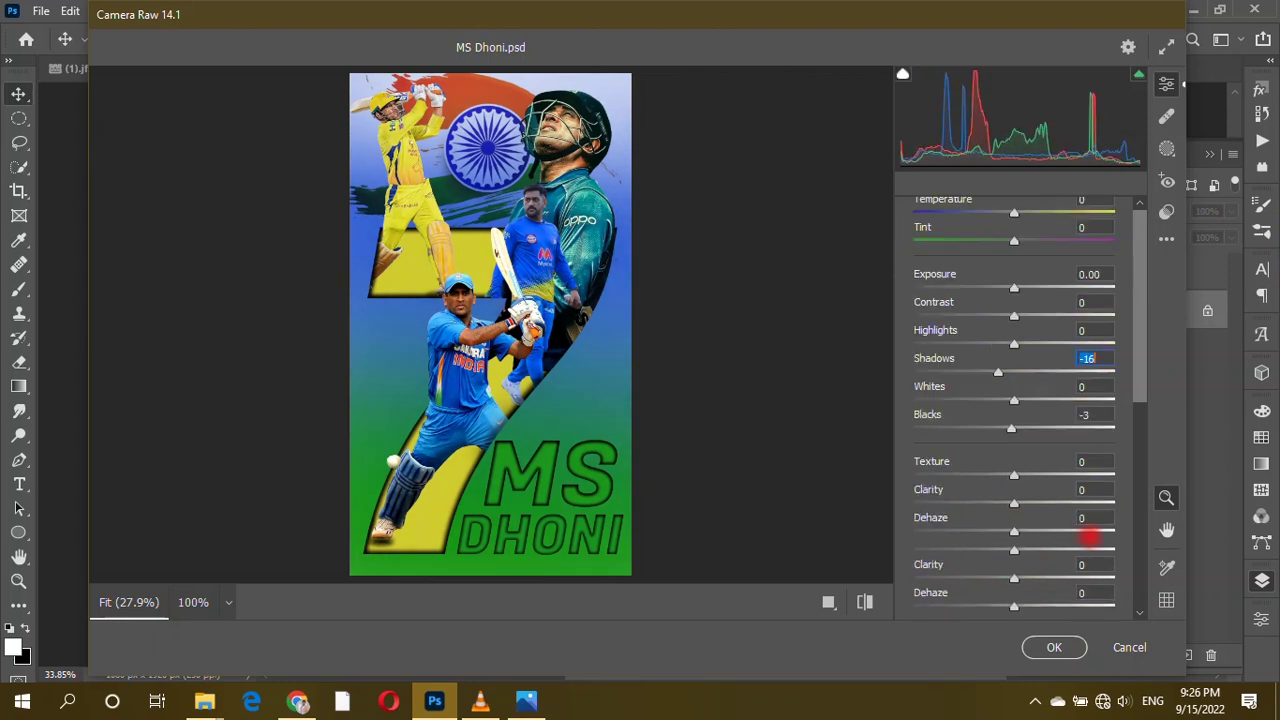
scroll(1089, 538, down, 2)
scroll(1080, 537, down, 2)
drag(1014, 455, 978, 441)
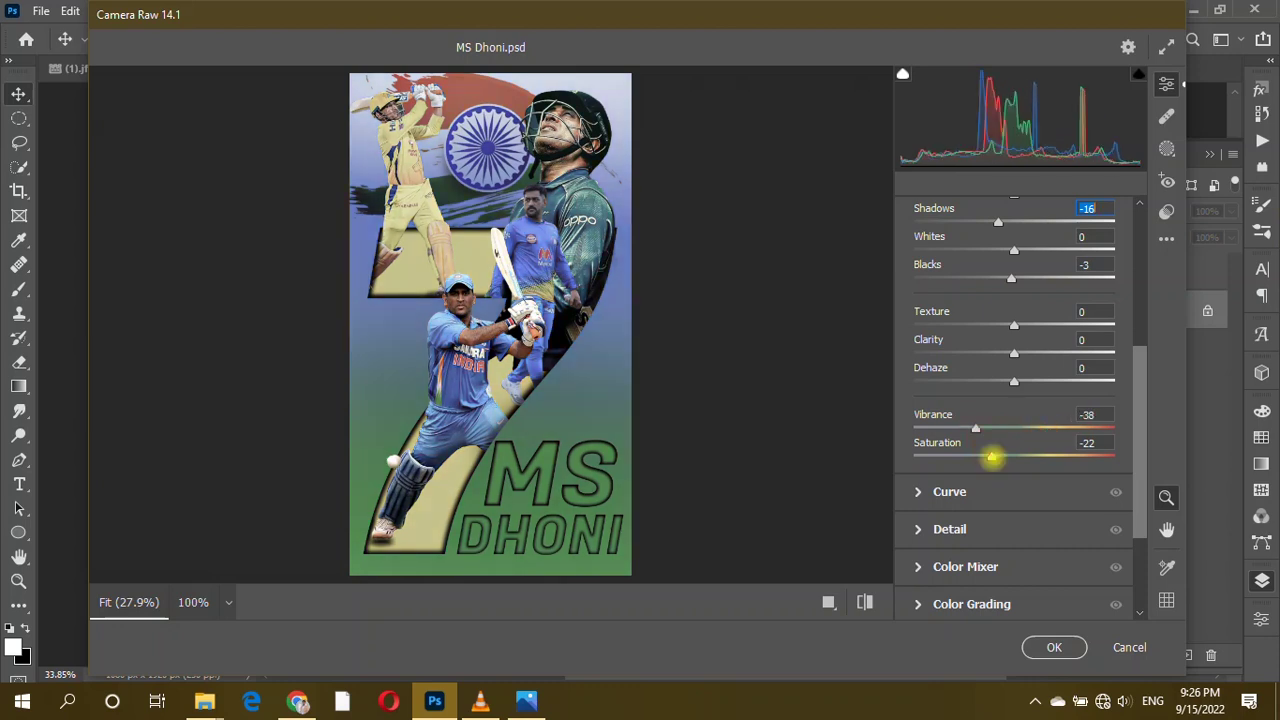
mouse_move(994, 456)
mouse_down()
mouse_move(1031, 456)
mouse_move(1028, 430)
mouse_up()
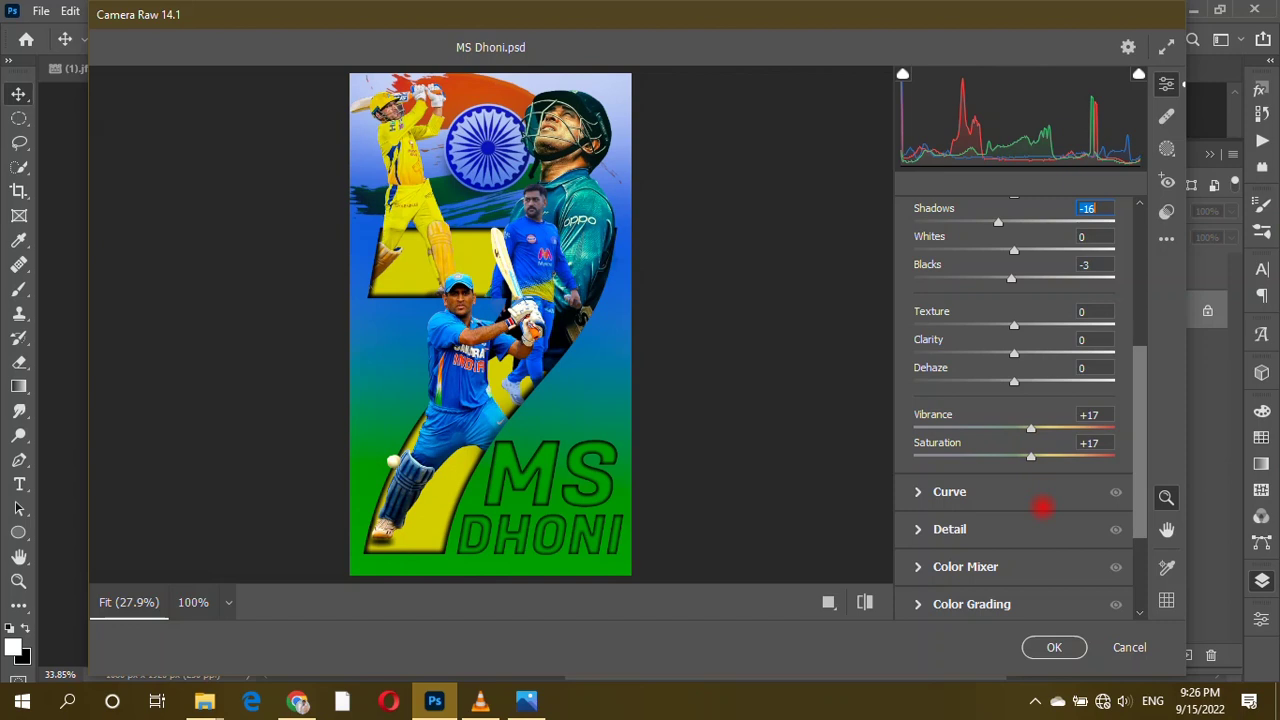
Cool the Temperature, raise Exposure to +0.30 and add a little Contrast.
scroll(1042, 506, up, 2)
scroll(1042, 506, up, 2)
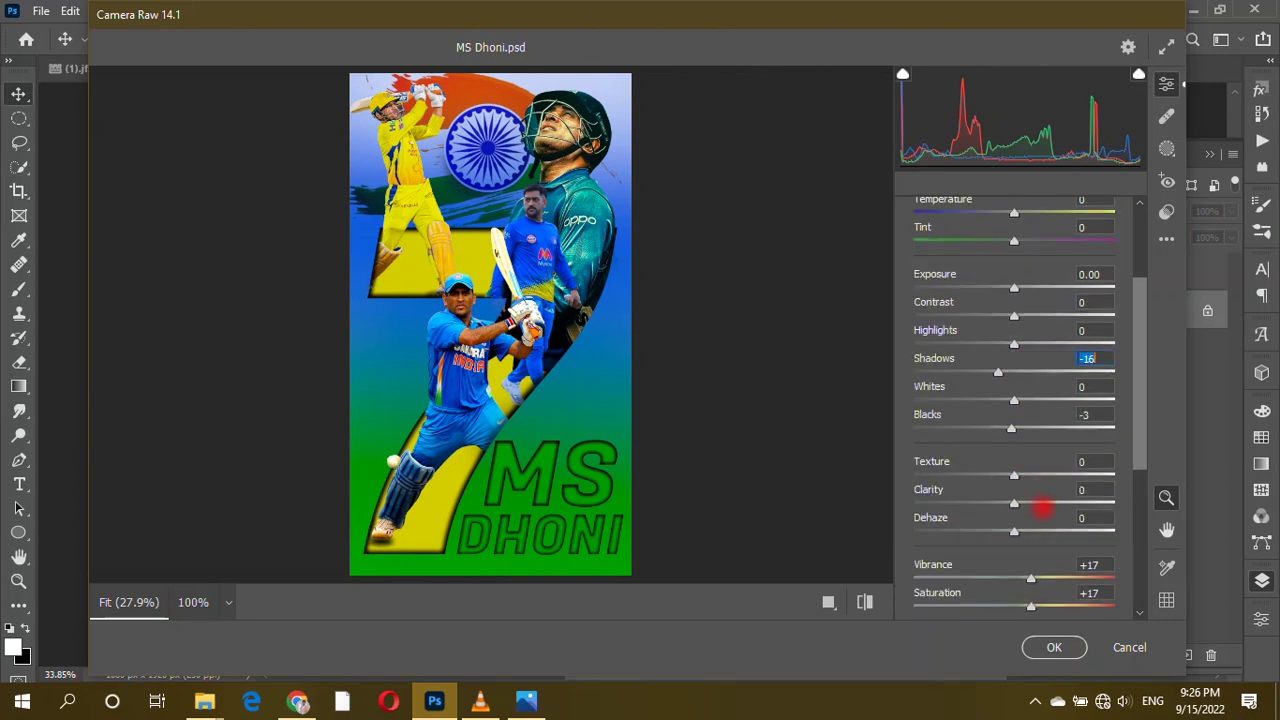
scroll(1042, 506, up, 2)
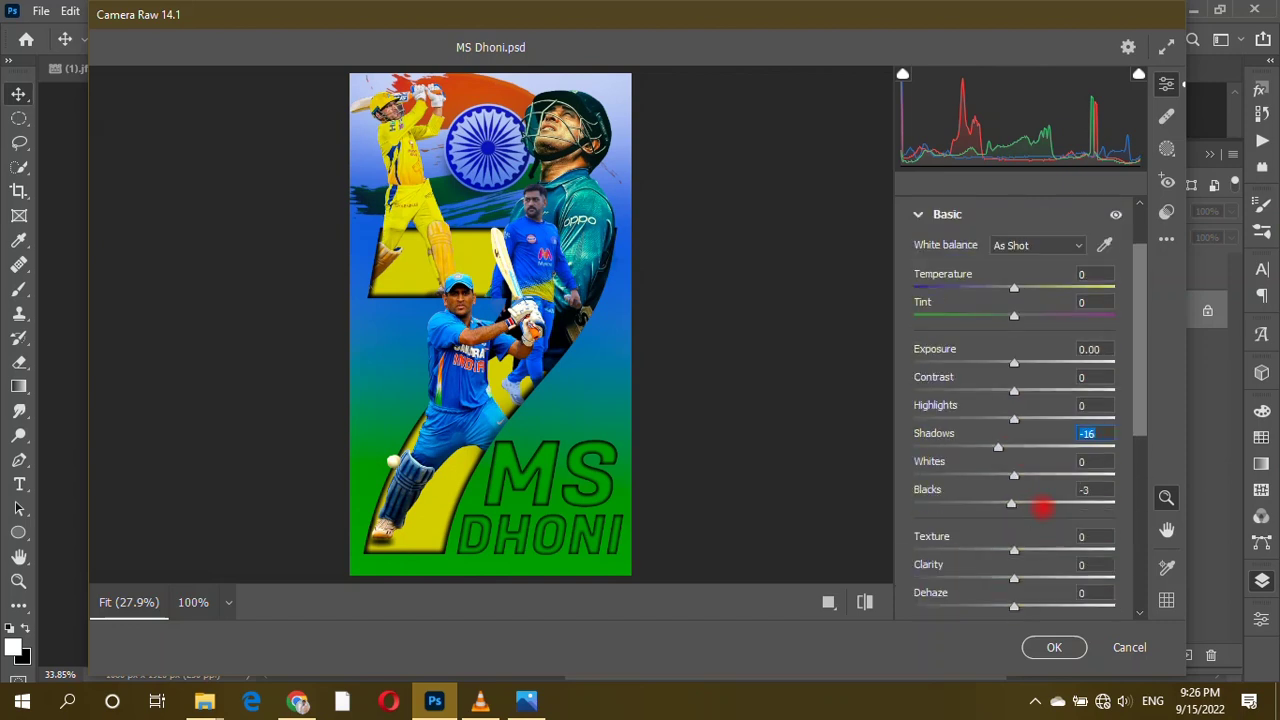
scroll(1042, 506, up, 2)
mouse_move(1014, 363)
mouse_down()
mouse_move(990, 366)
mouse_move(1000, 372)
mouse_up()
mouse_move(1014, 440)
mouse_down()
mouse_move(1034, 437)
mouse_move(1020, 437)
mouse_up()
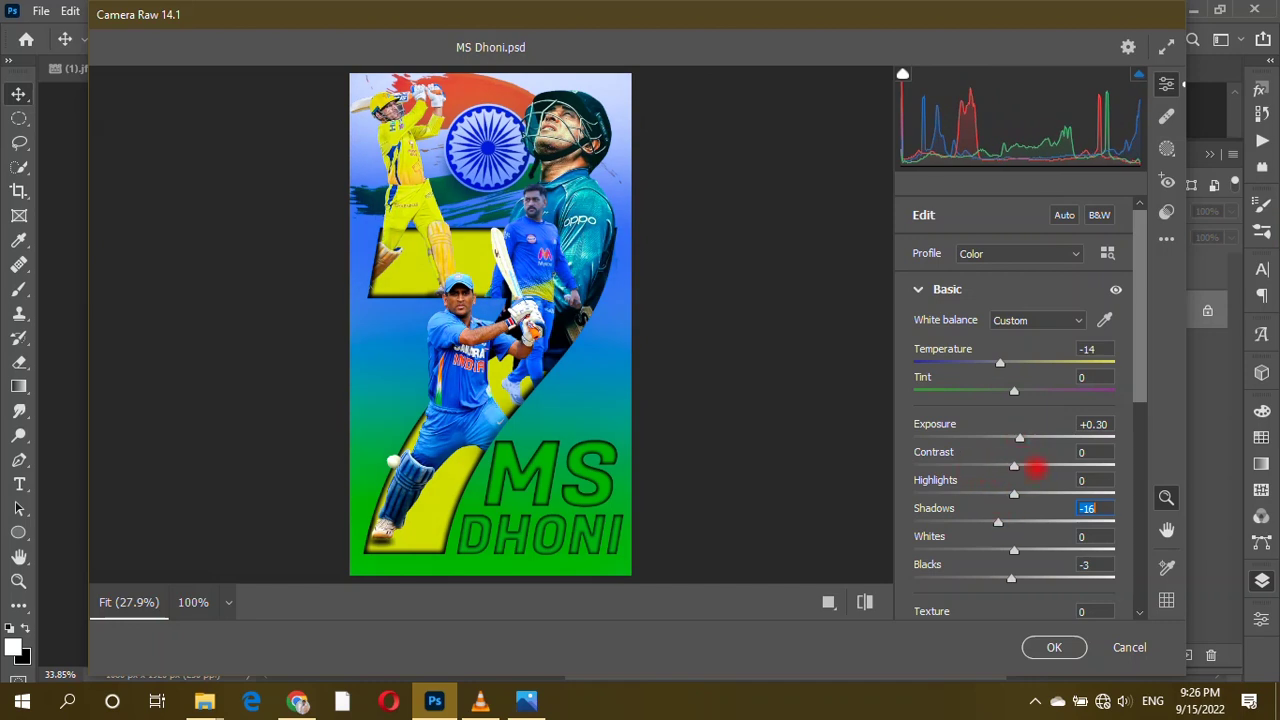
mouse_move(1016, 467)
mouse_down()
mouse_move(968, 469)
mouse_move(1053, 468)
mouse_move(966, 470)
mouse_move(1025, 470)
mouse_up()
Darken the corners with an Effects vignette and apply the Camera Raw grade.
scroll(1027, 515, down, 2)
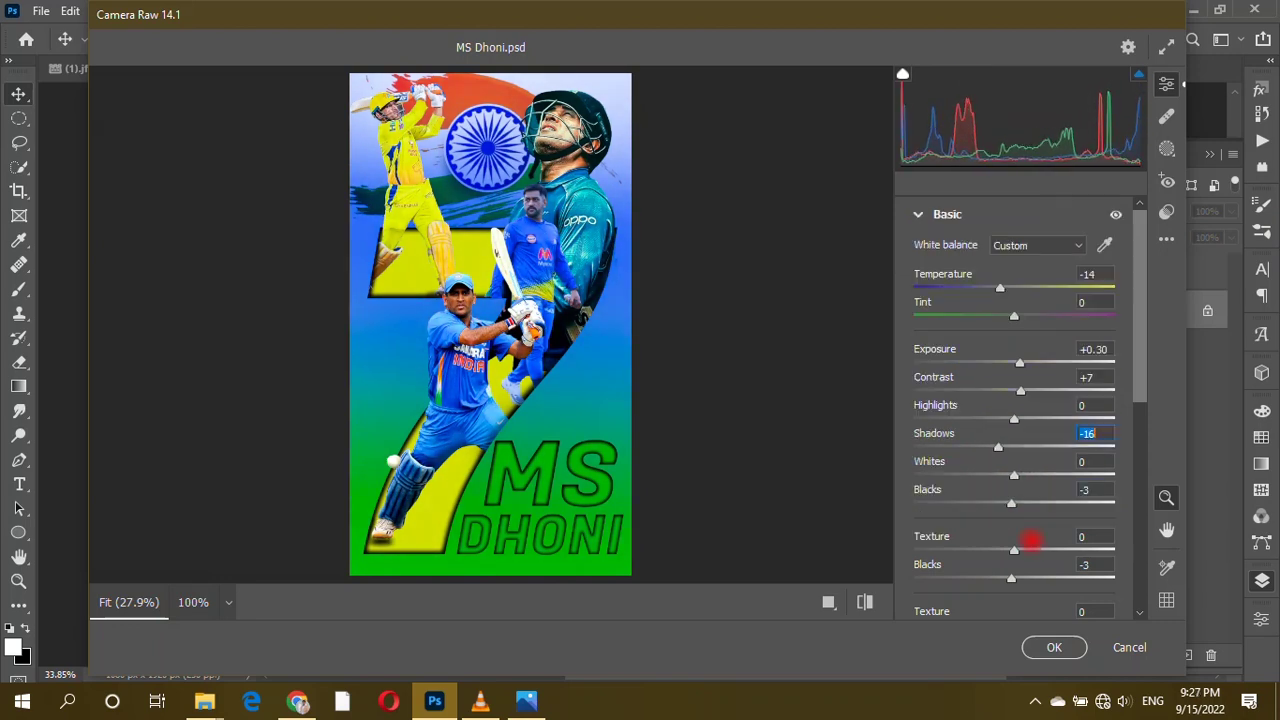
scroll(1029, 537, down, 5)
click(905, 564)
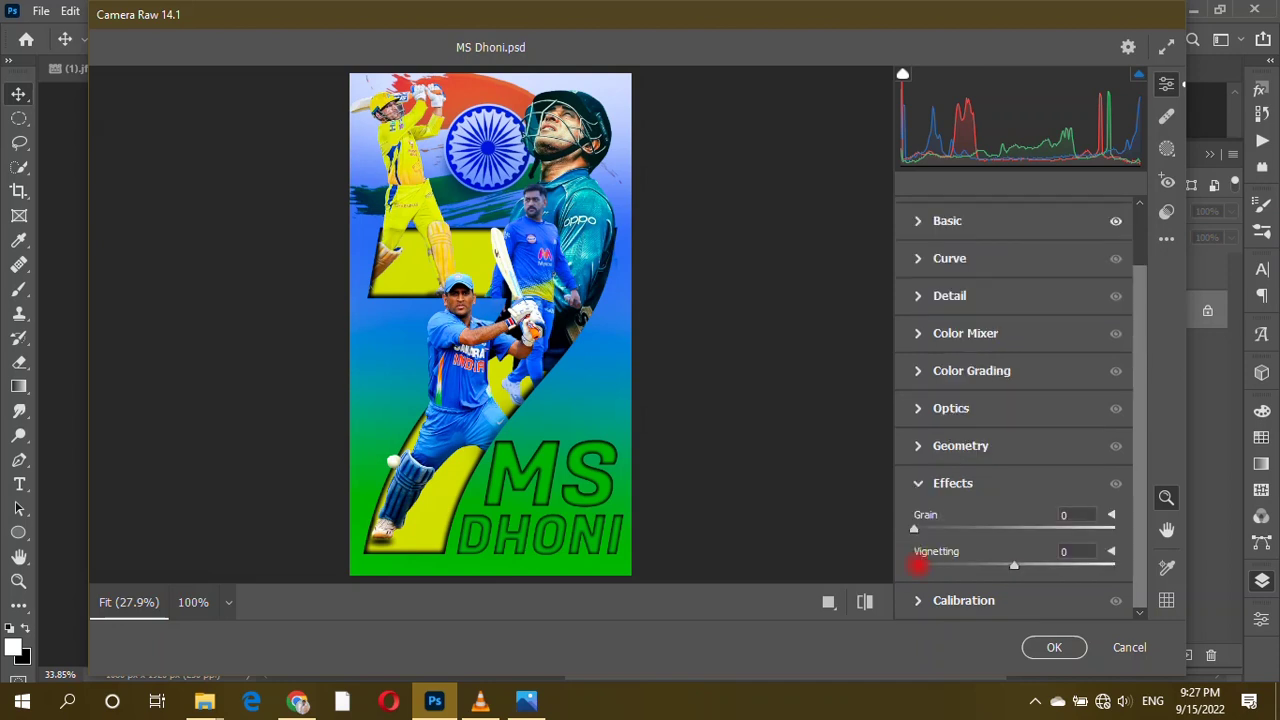
mouse_move(1014, 565)
mouse_down()
mouse_move(1046, 565)
mouse_move(988, 565)
mouse_up()
scroll(1006, 519, up, 2)
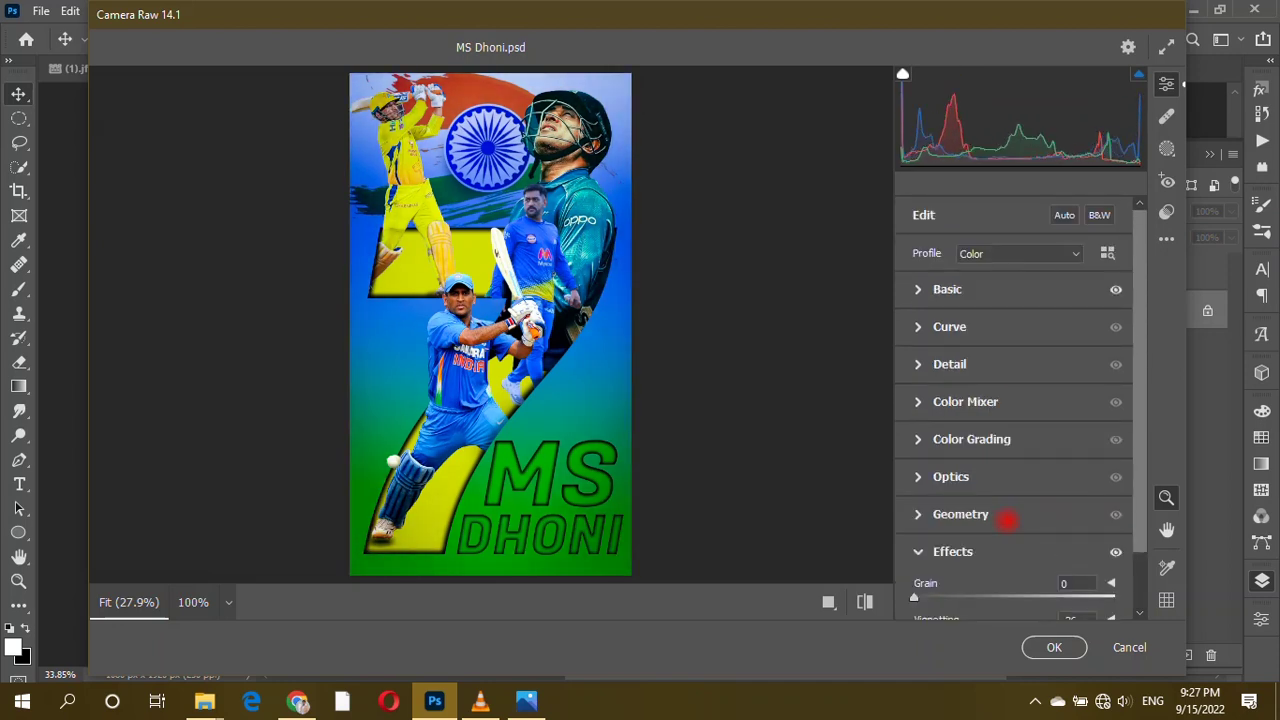
click(1054, 648)
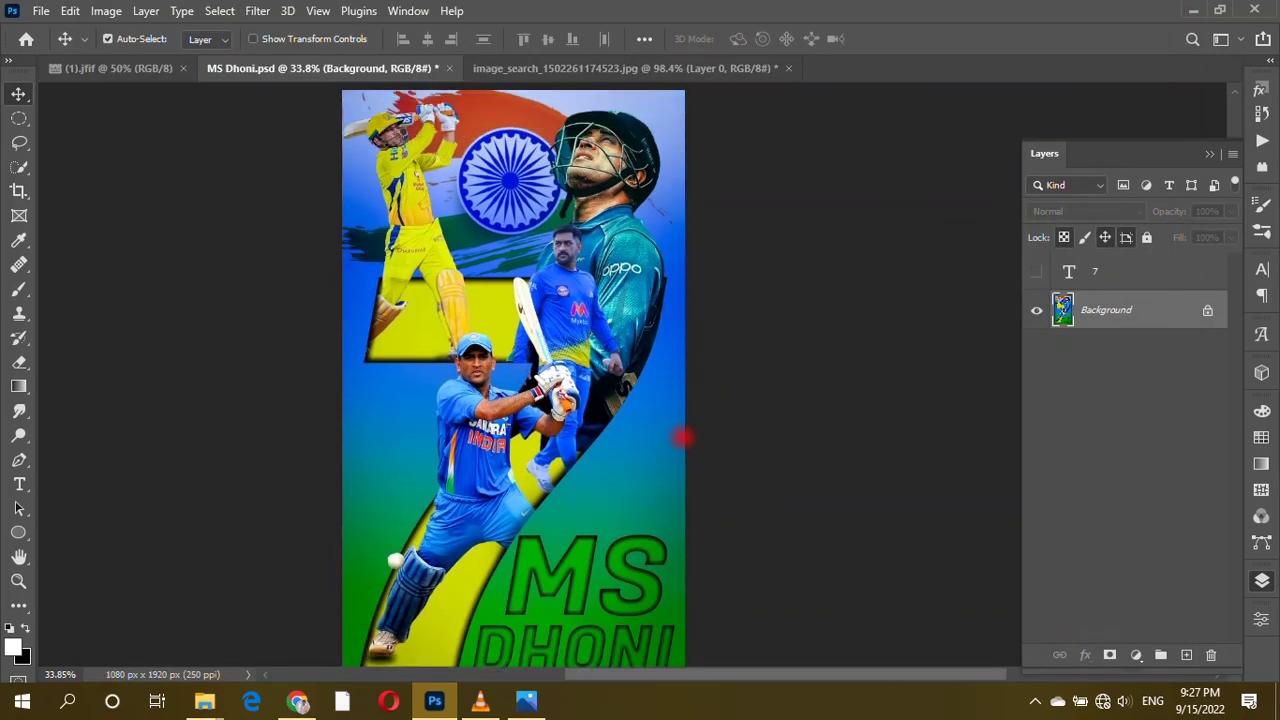